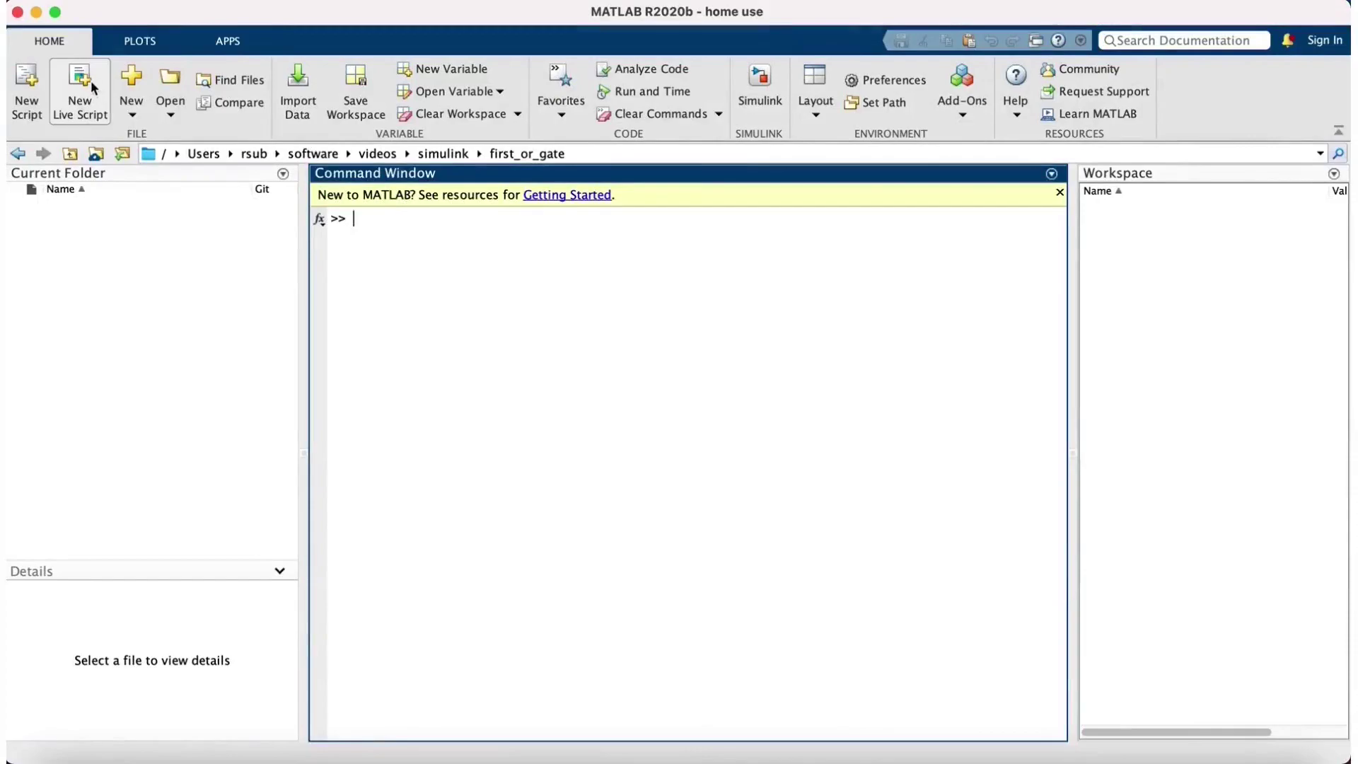
# Create a new script that sets x = true; and y = false; and computes z = x || y
pyautogui.click(176, 146)
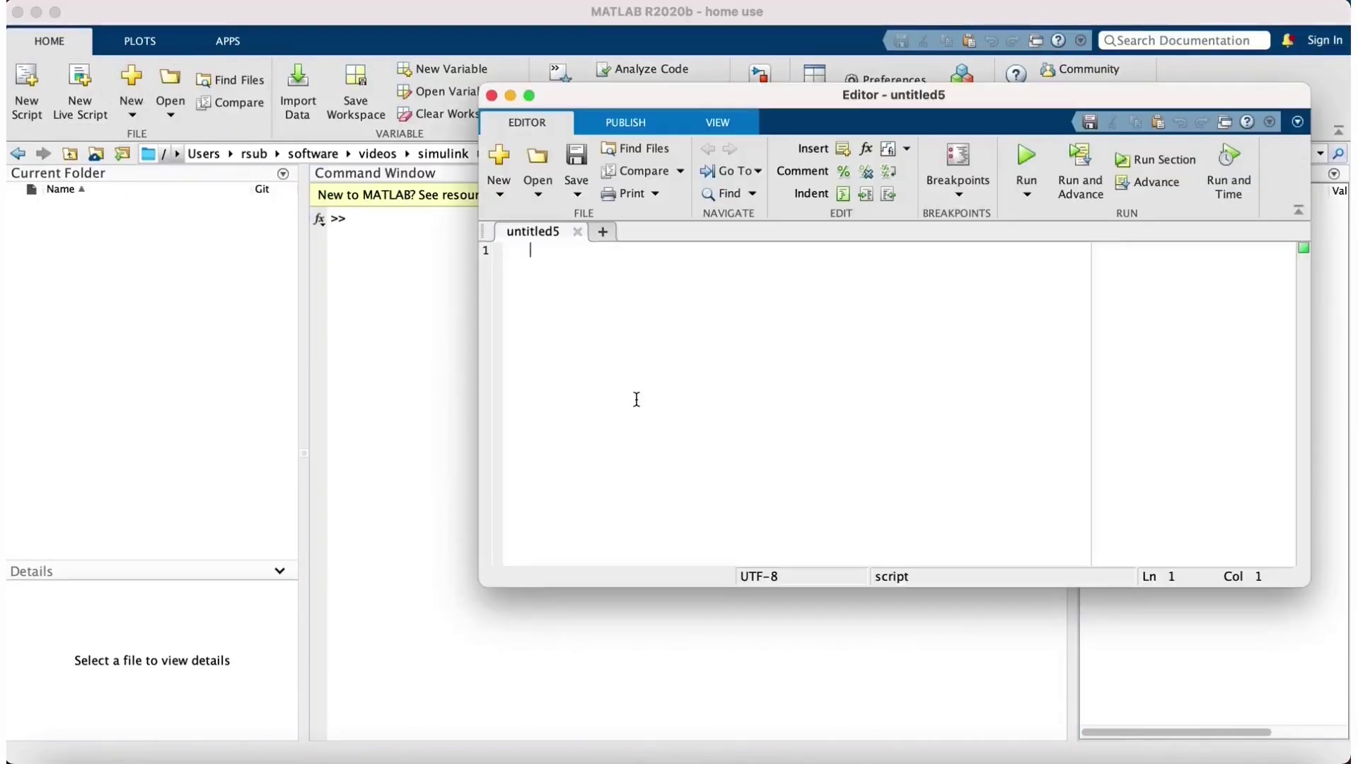
pyautogui.write('x = tur')
pyautogui.press('BackSpace')
pyautogui.press('BackSpace')
pyautogui.write('rue;')
pyautogui.press('Return')
pyautogui.write('y = false;')
pyautogui.press('Return')
pyautogui.write('z =')
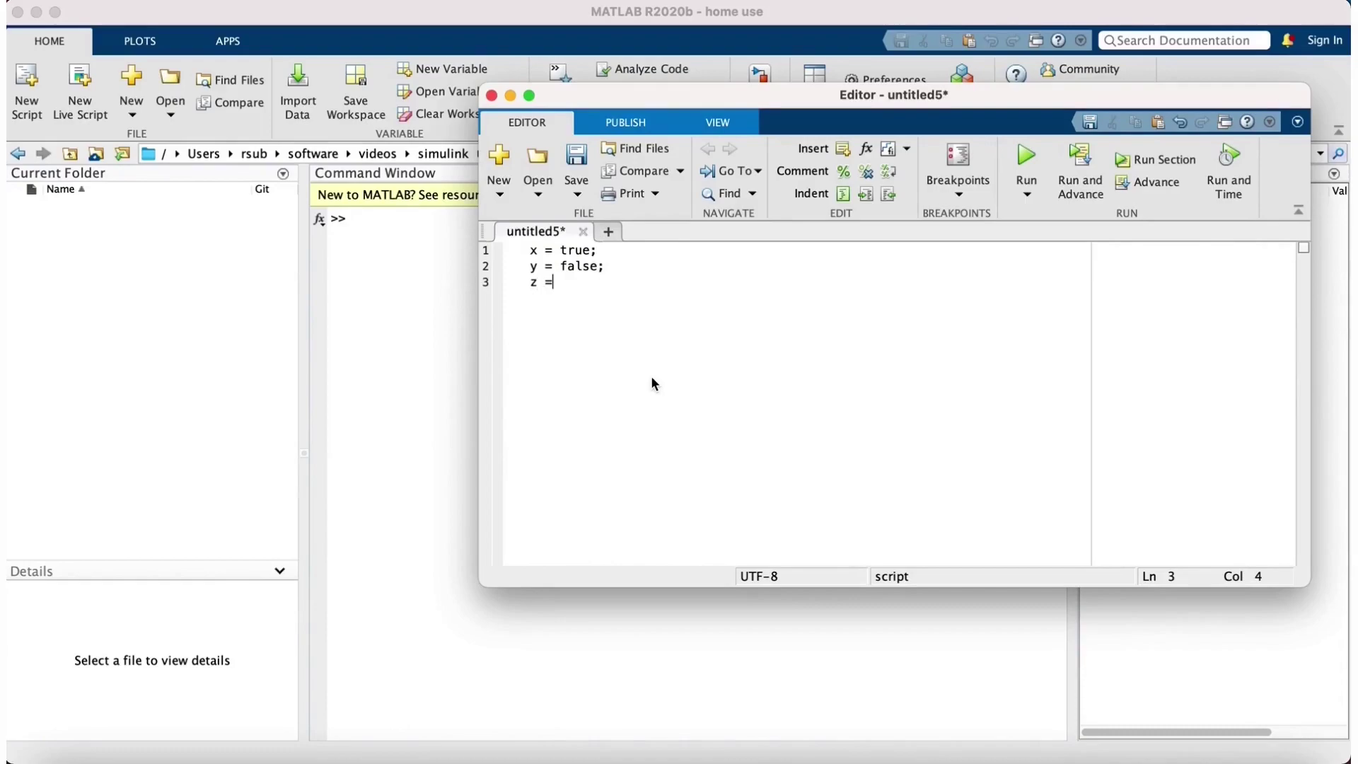
pyautogui.write(' x || y')
# Save the script as or_gate_example in the first_or_gate folder and run it
pyautogui.press('super+s')
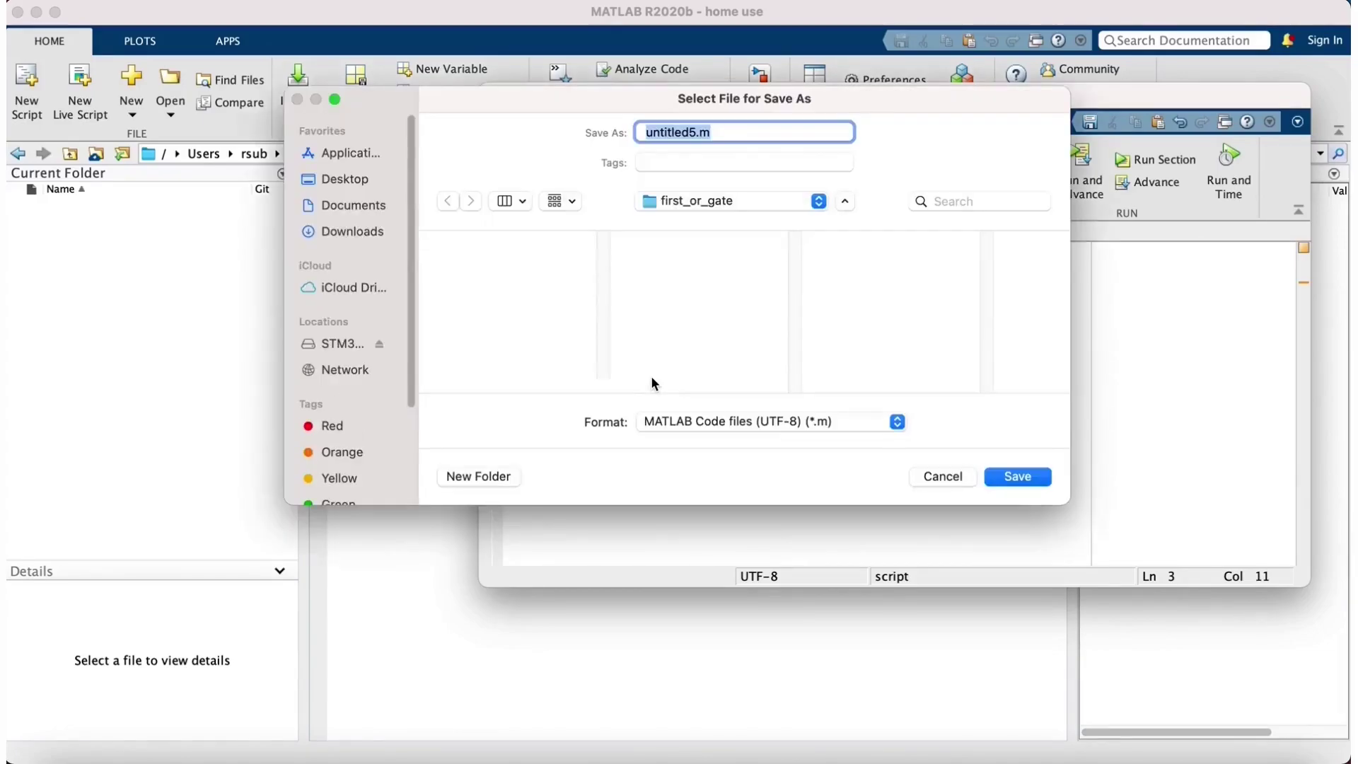
pyautogui.write('or_gate_expam')
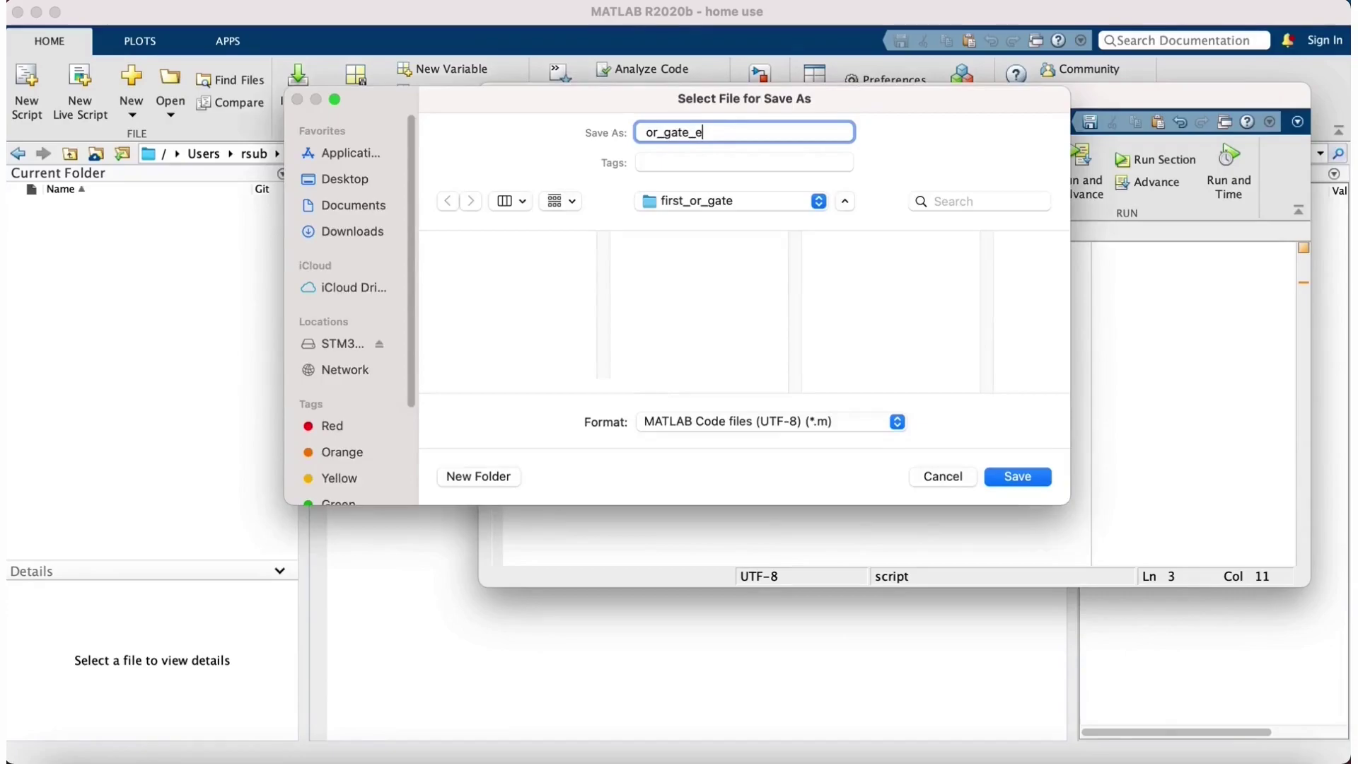
pyautogui.press('BackSpace')
pyautogui.press('BackSpace')
pyautogui.press('BackSpace')
pyautogui.write('ample')
pyautogui.press('Return')
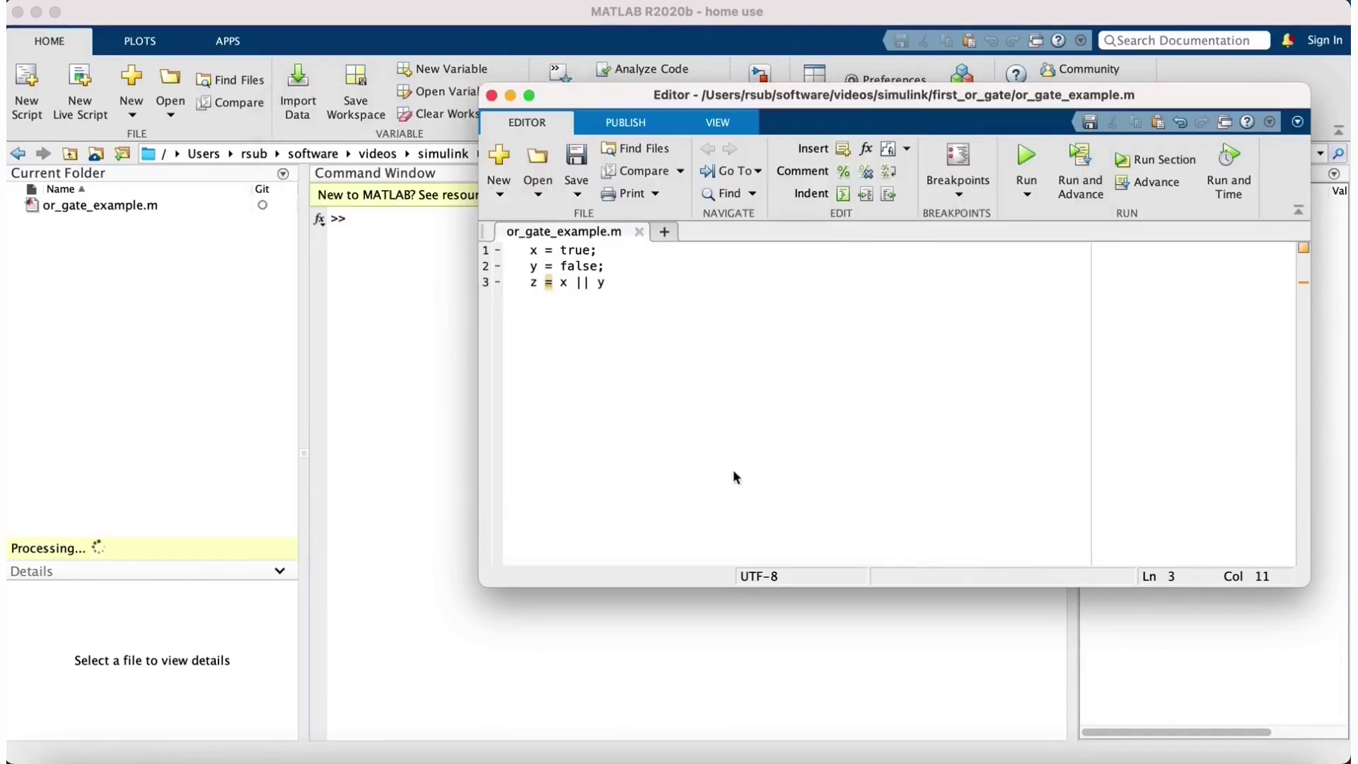
pyautogui.click(1026, 163)
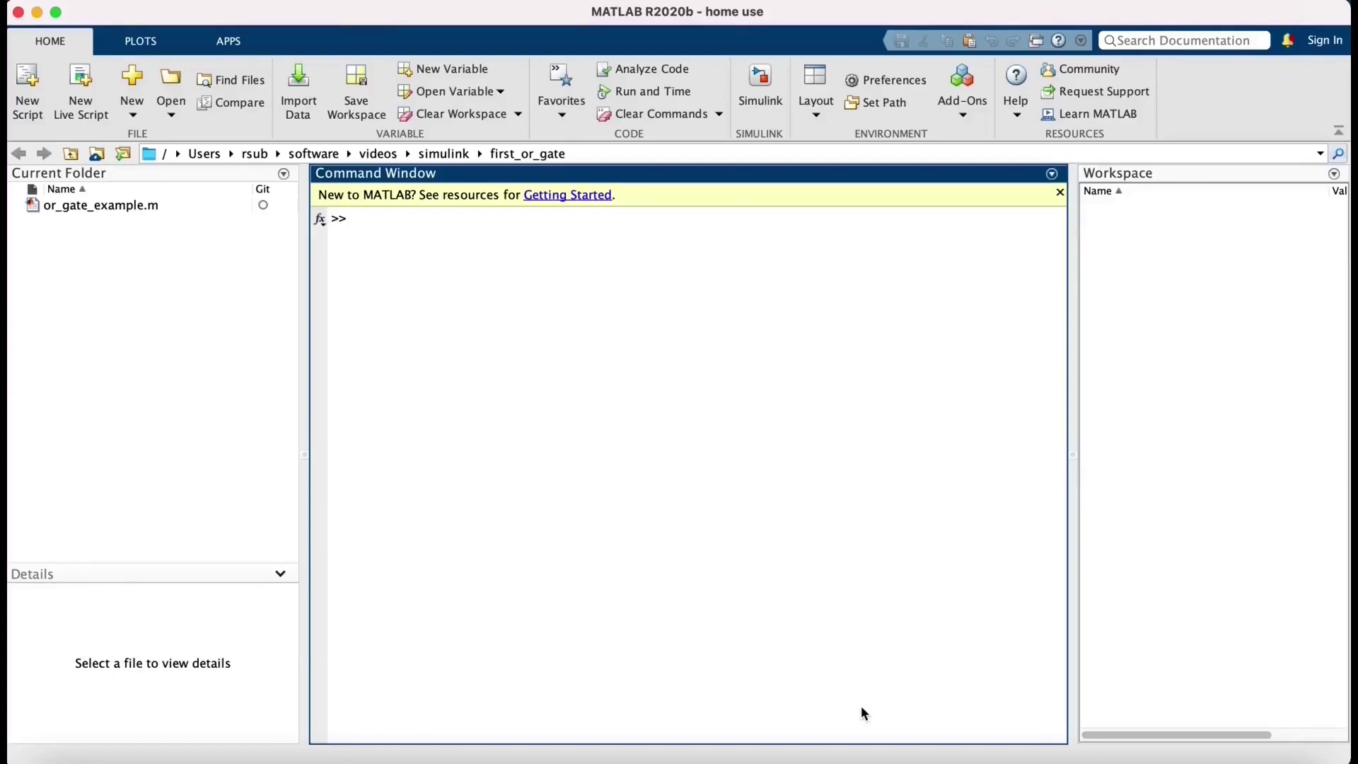
# Create a new Simulink model from the Blank Model template
pyautogui.click(131, 96)
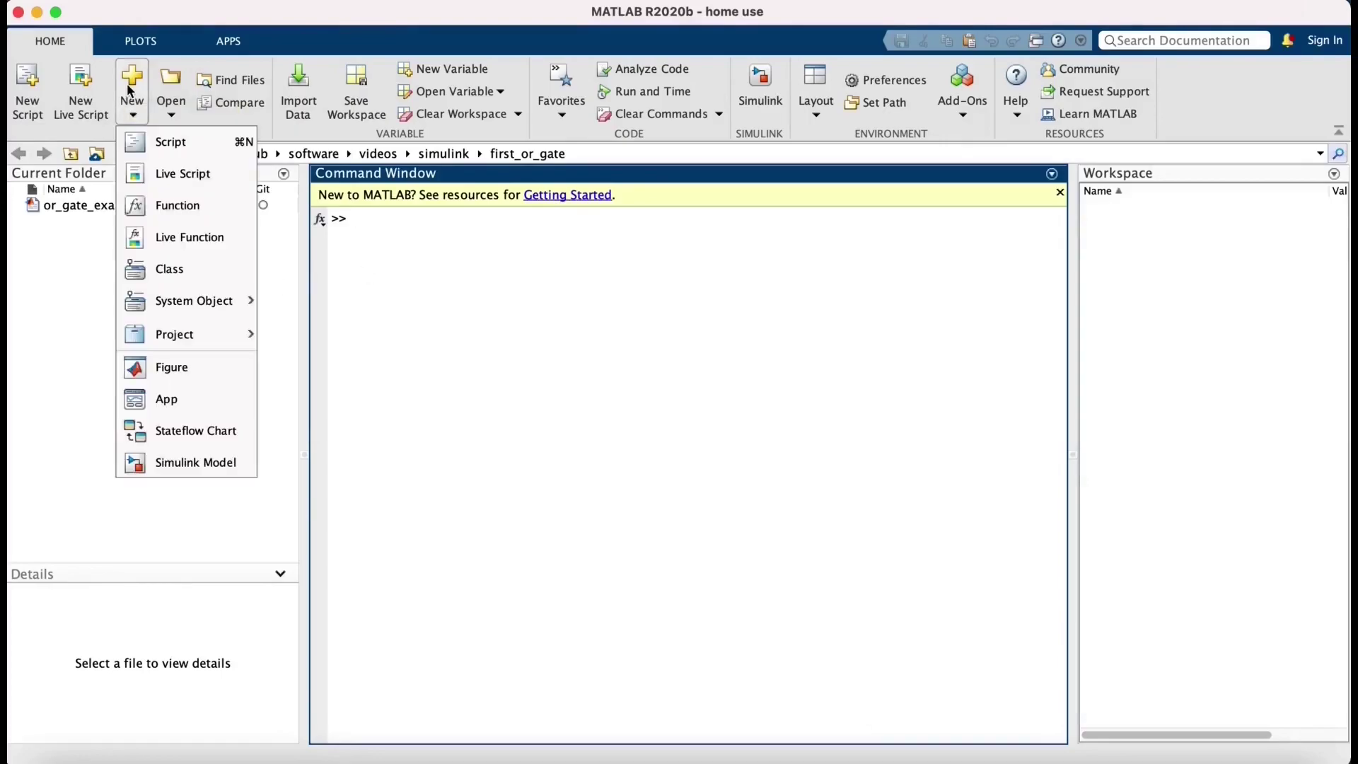
pyautogui.click(191, 460)
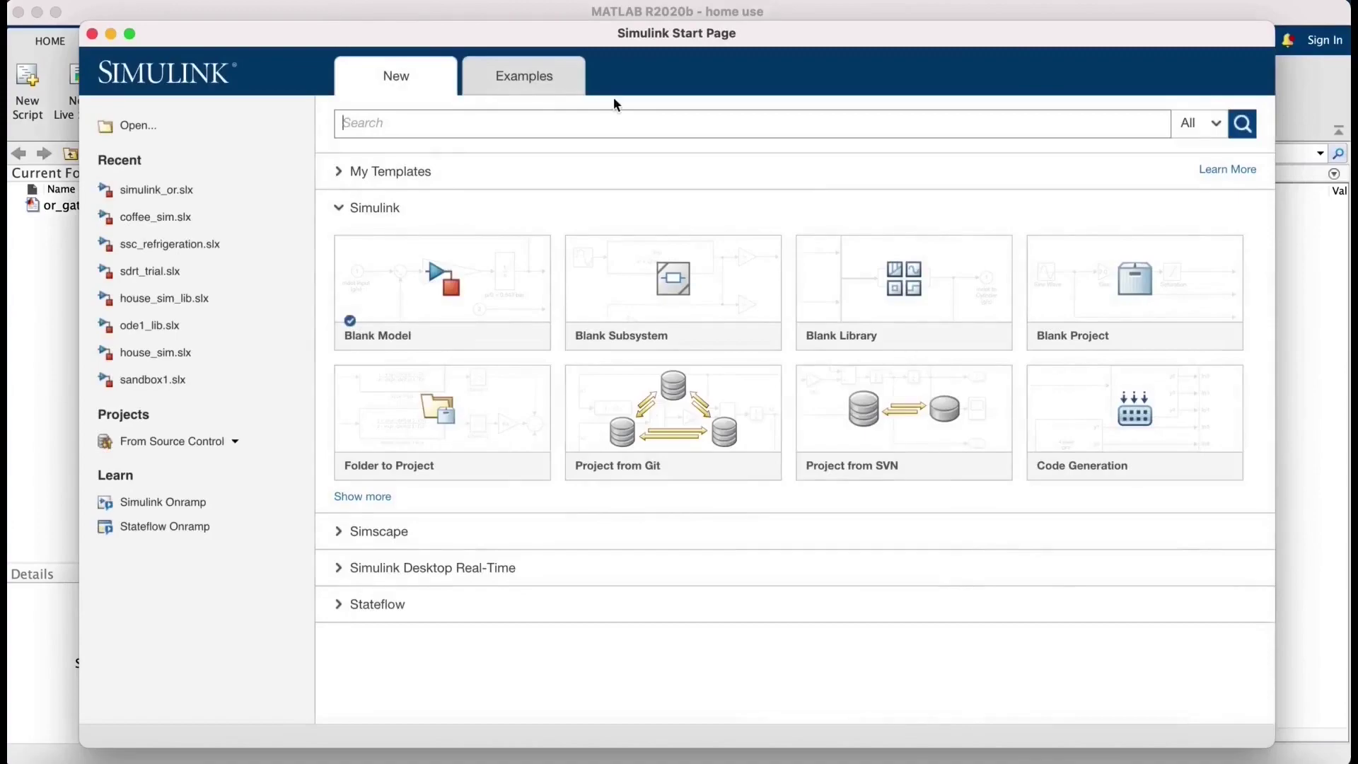
pyautogui.moveTo(540, 288)
pyautogui.click(516, 295)
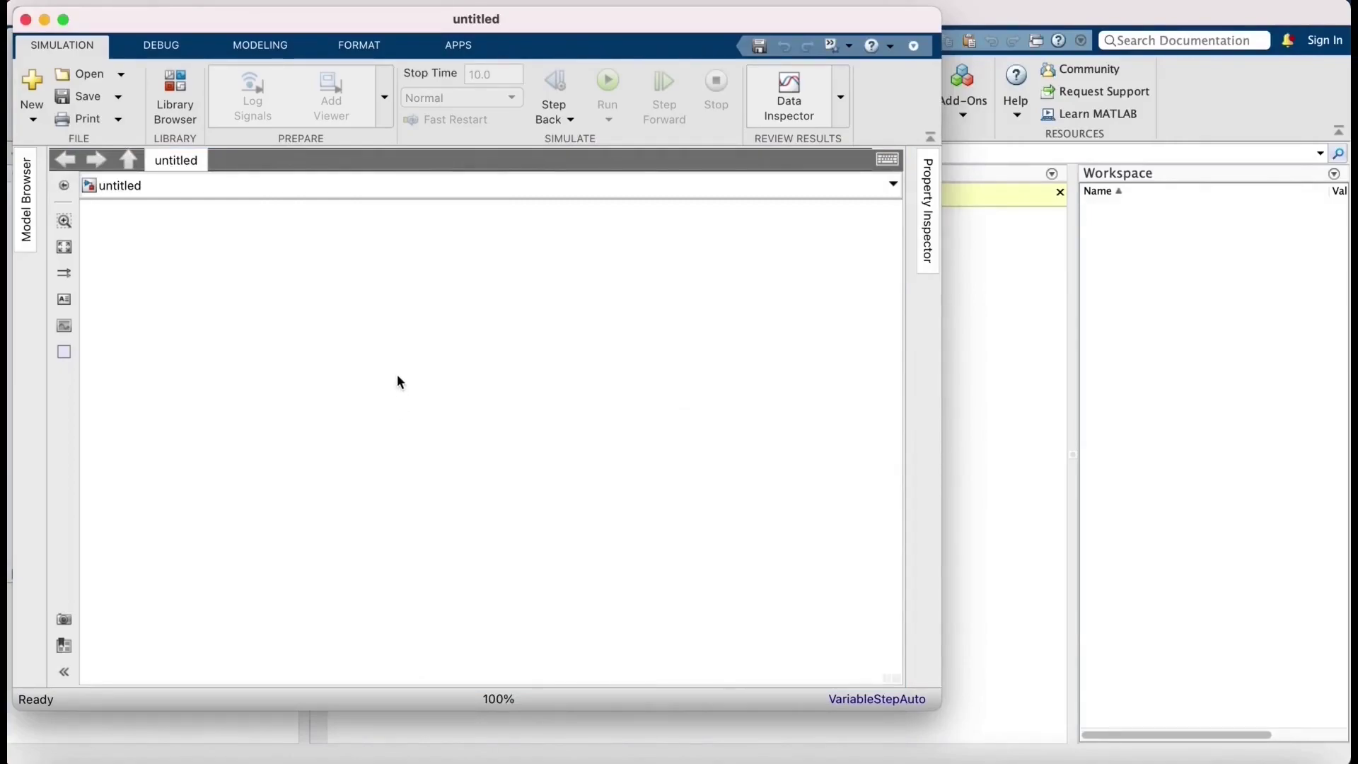
# Add a Constant block from the library's Commonly Used Blocks to the upper-left area of the model canvas
pyautogui.click(182, 105)
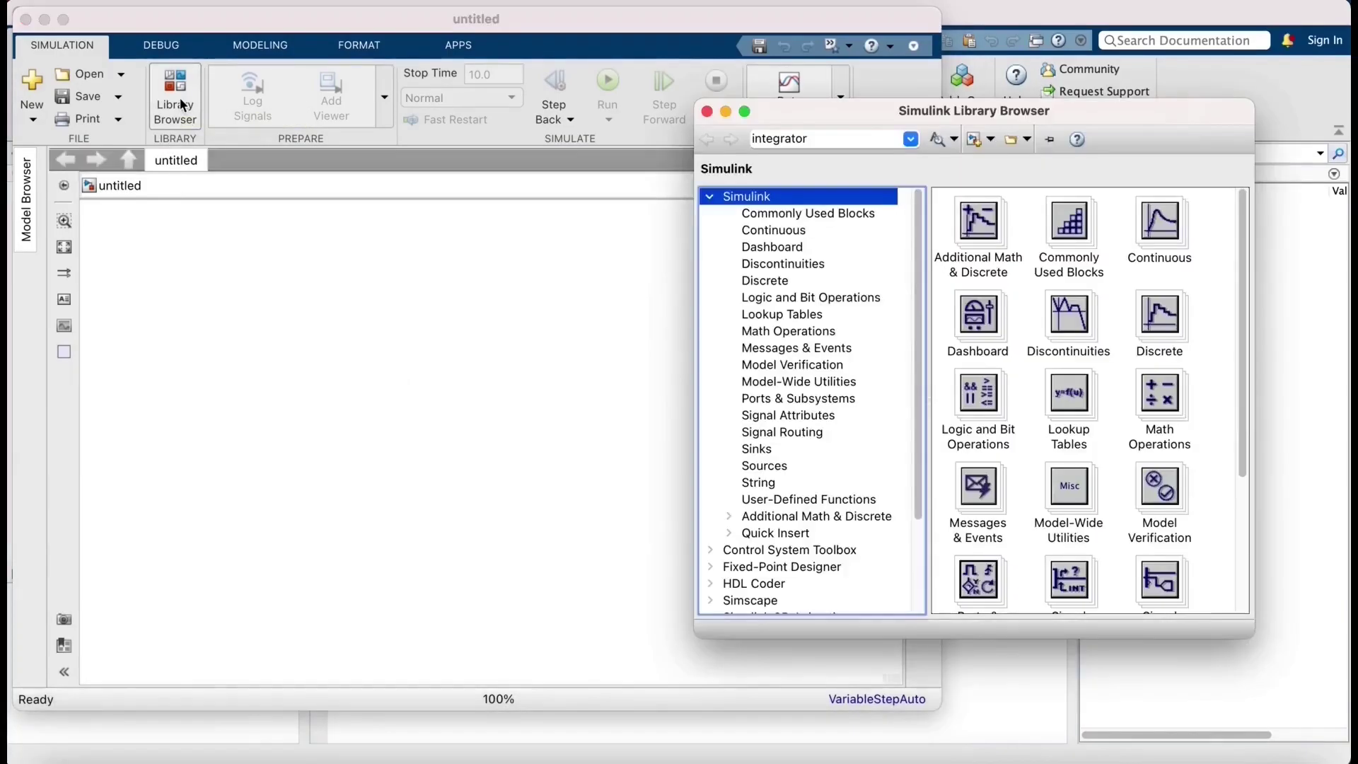
pyautogui.click(813, 214)
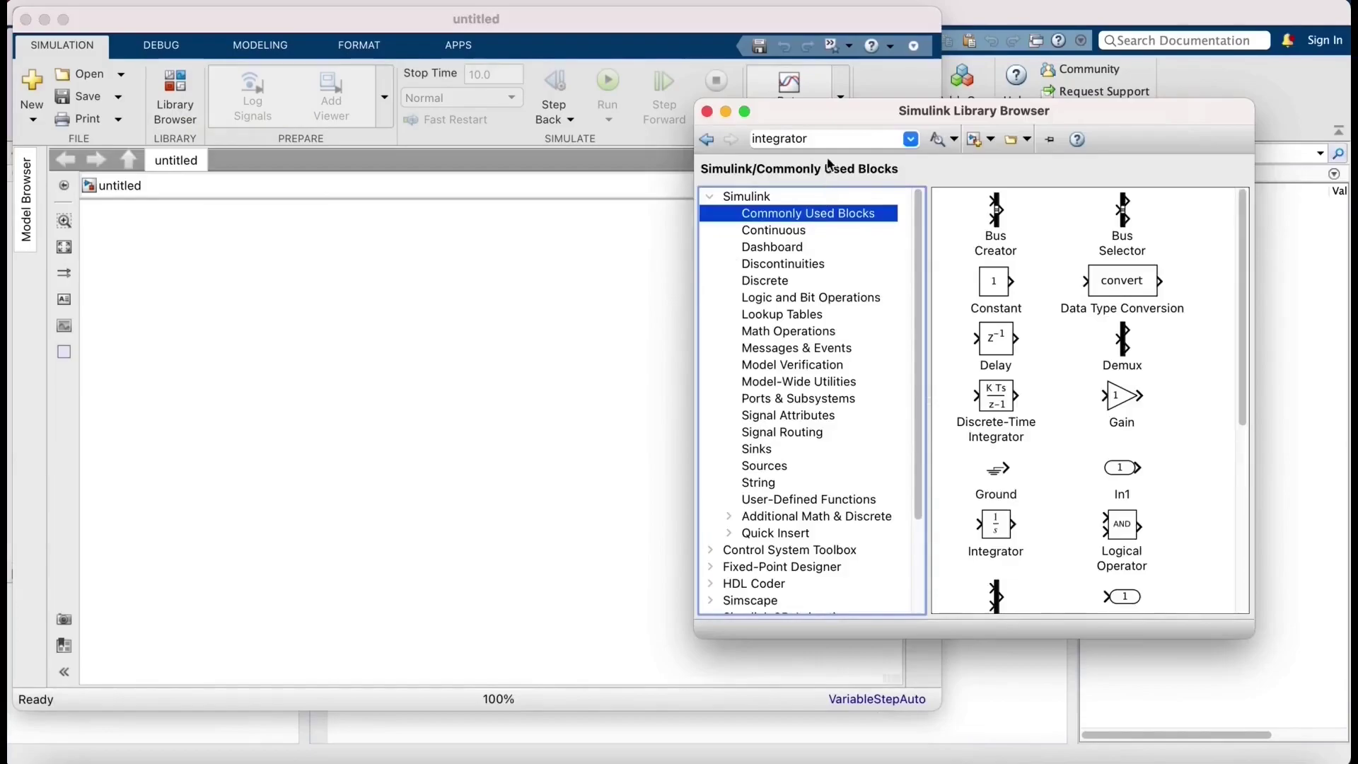
pyautogui.click(994, 290)
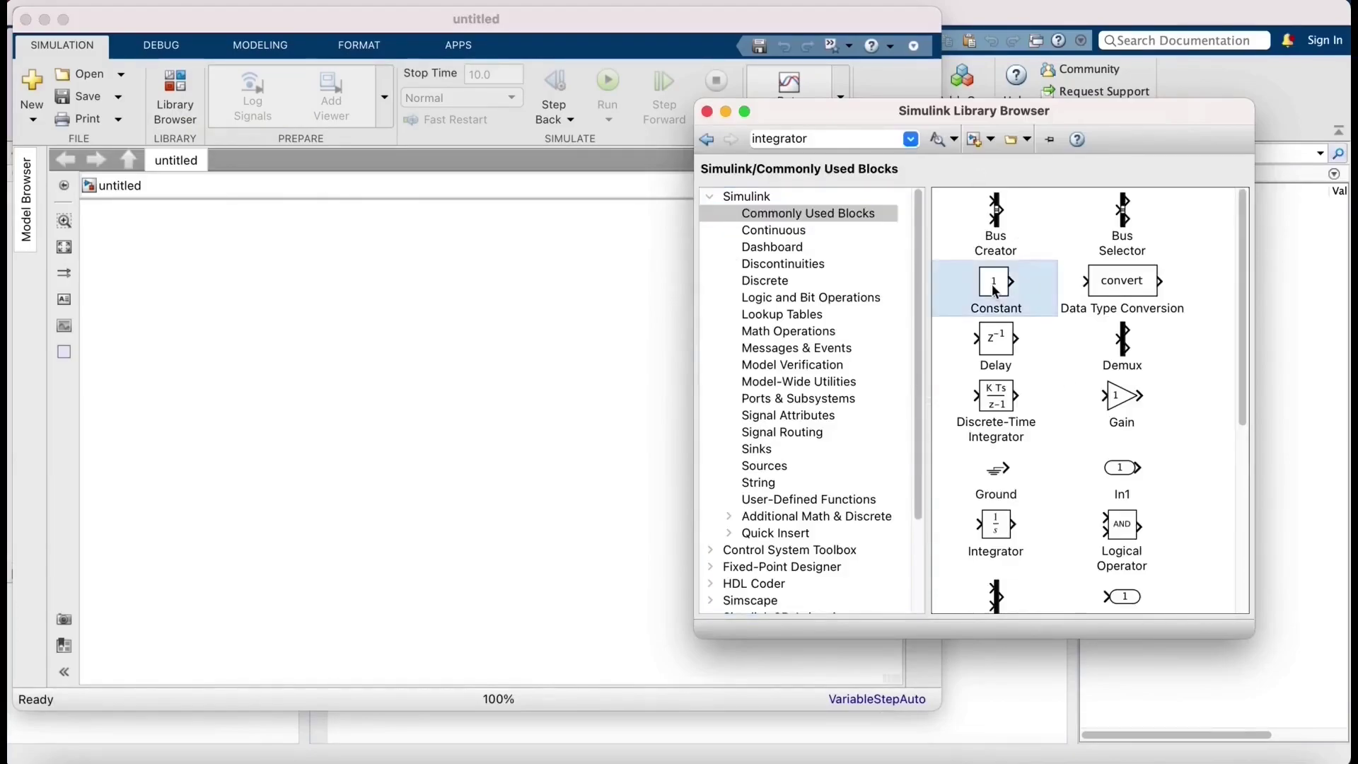
pyautogui.click(1126, 536)
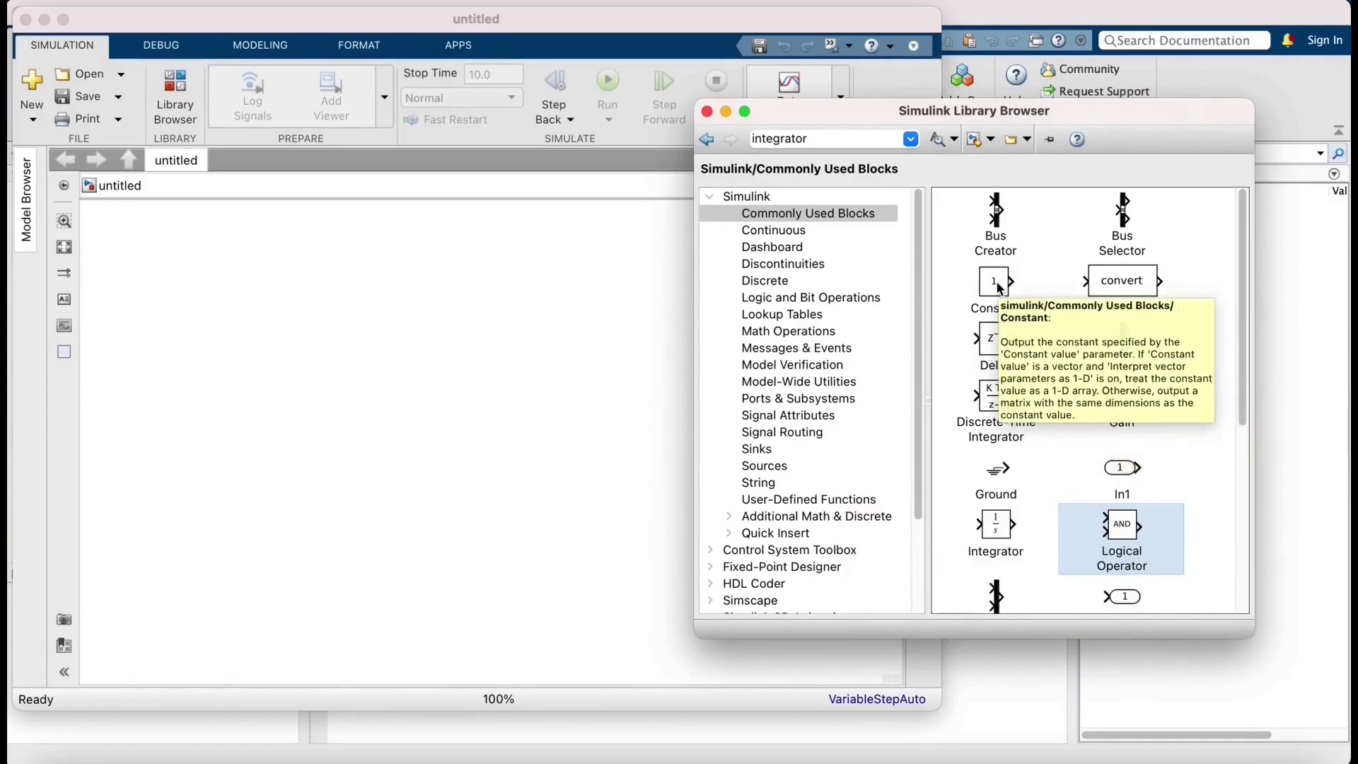
pyautogui.moveTo(999, 287); pyautogui.dragTo(310, 308)
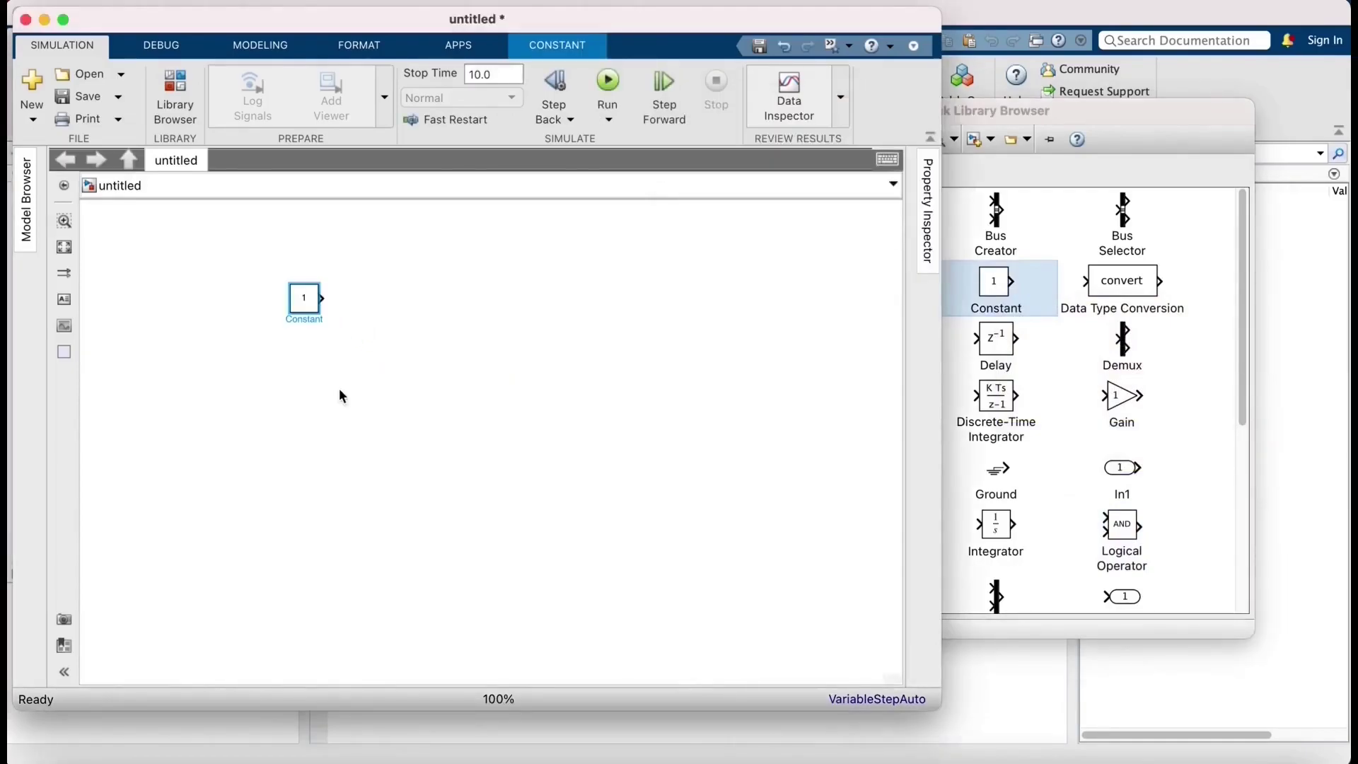
# Rename the Constant block as Constant x, with the x on a second line
pyautogui.click(308, 321)
pyautogui.click(345, 388)
pyautogui.click(312, 361)
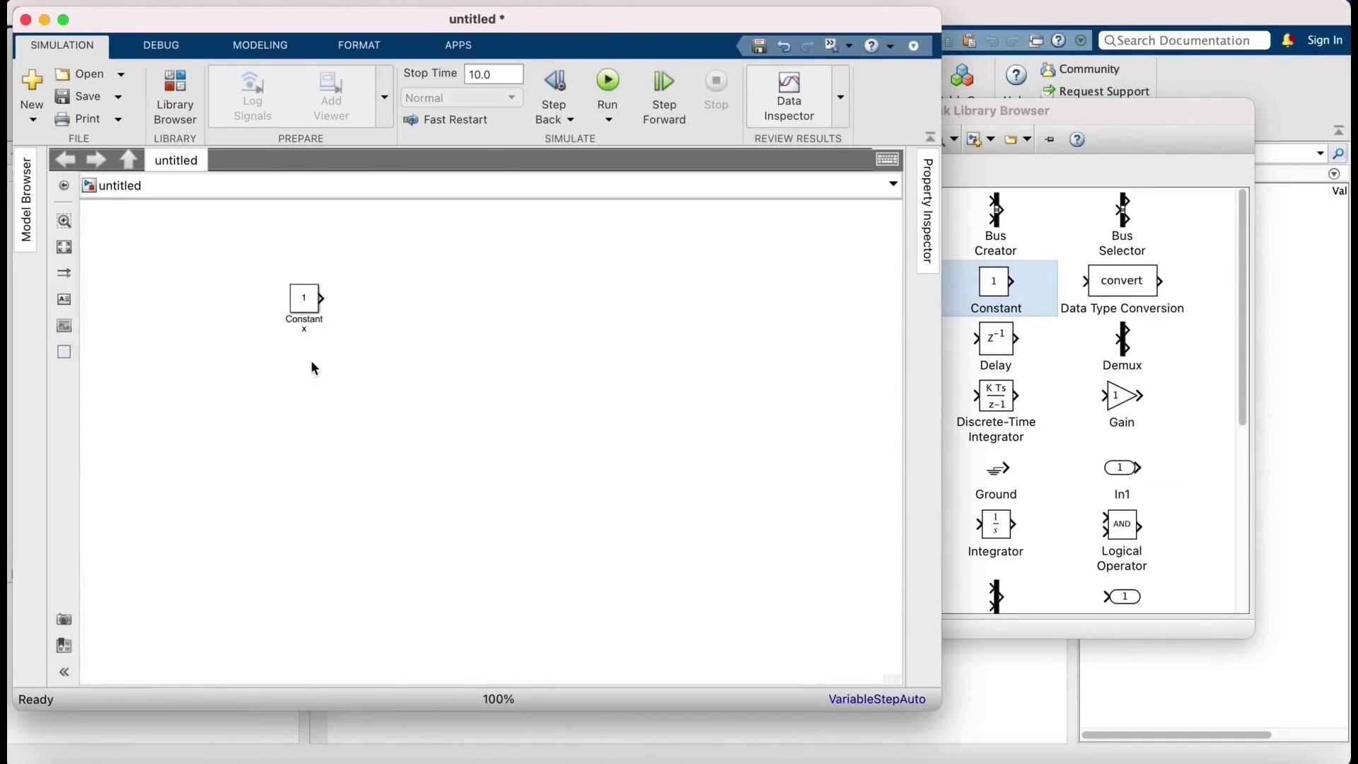
pyautogui.click(306, 312)
pyautogui.click(304, 371)
pyautogui.click(304, 300)
pyautogui.click(316, 388)
# Duplicate the Constant x block, place the copy directly below it, and rename it Constant y
pyautogui.moveTo(1011, 283); pyautogui.dragTo(485, 341)
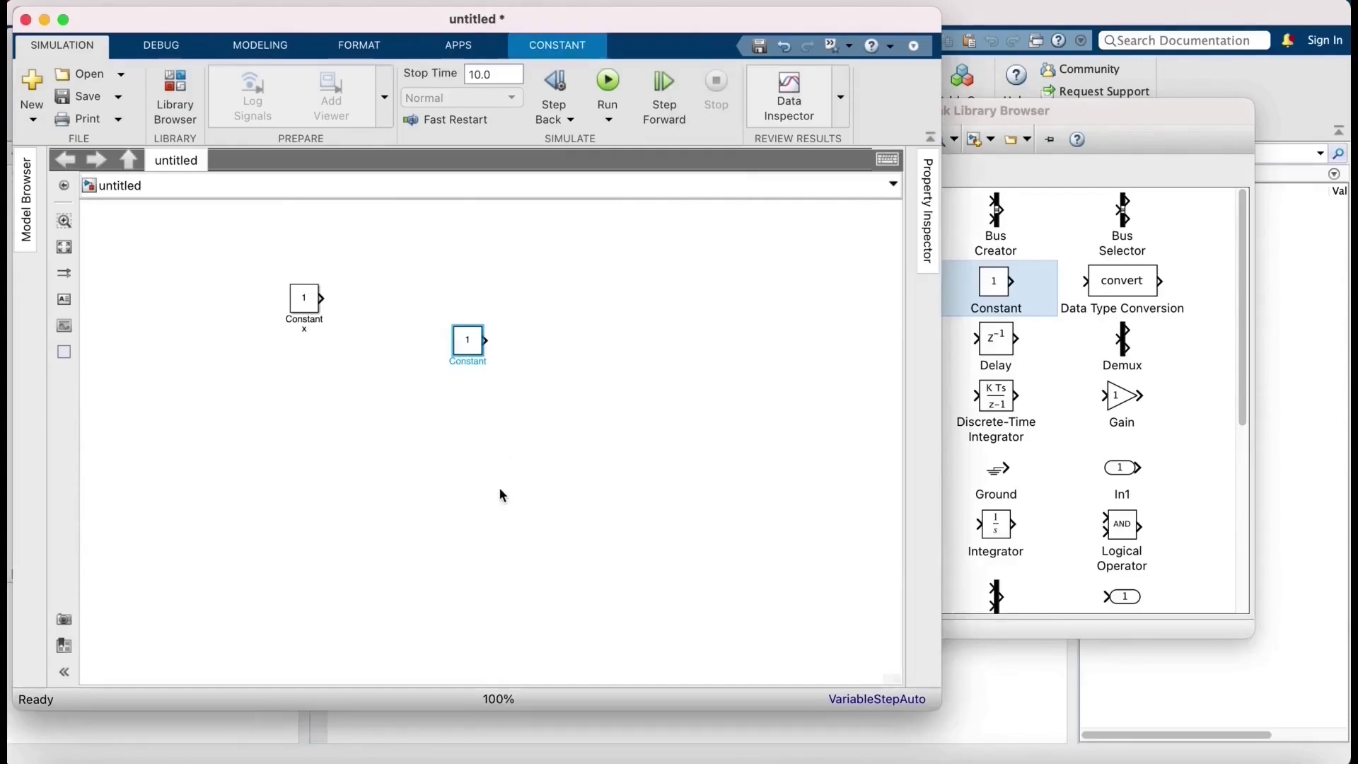
pyautogui.press('Delete')
pyautogui.click(304, 300)
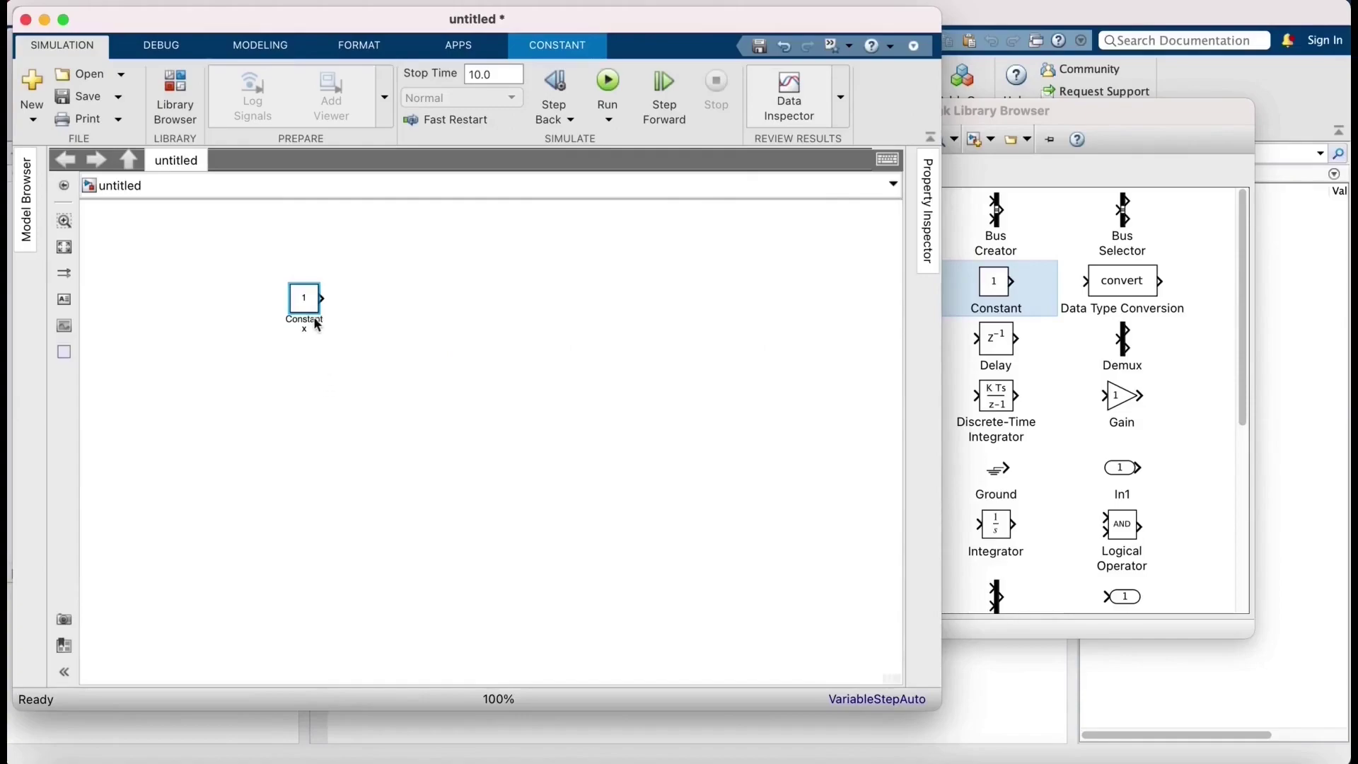
pyautogui.hotkey('ctrl', 'c')
pyautogui.hotkey('ctrl', 'v')
pyautogui.moveTo(346, 402); pyautogui.dragTo(311, 389)
pyautogui.doubleClick(305, 409)
pyautogui.write('y')
pyautogui.click(367, 493)
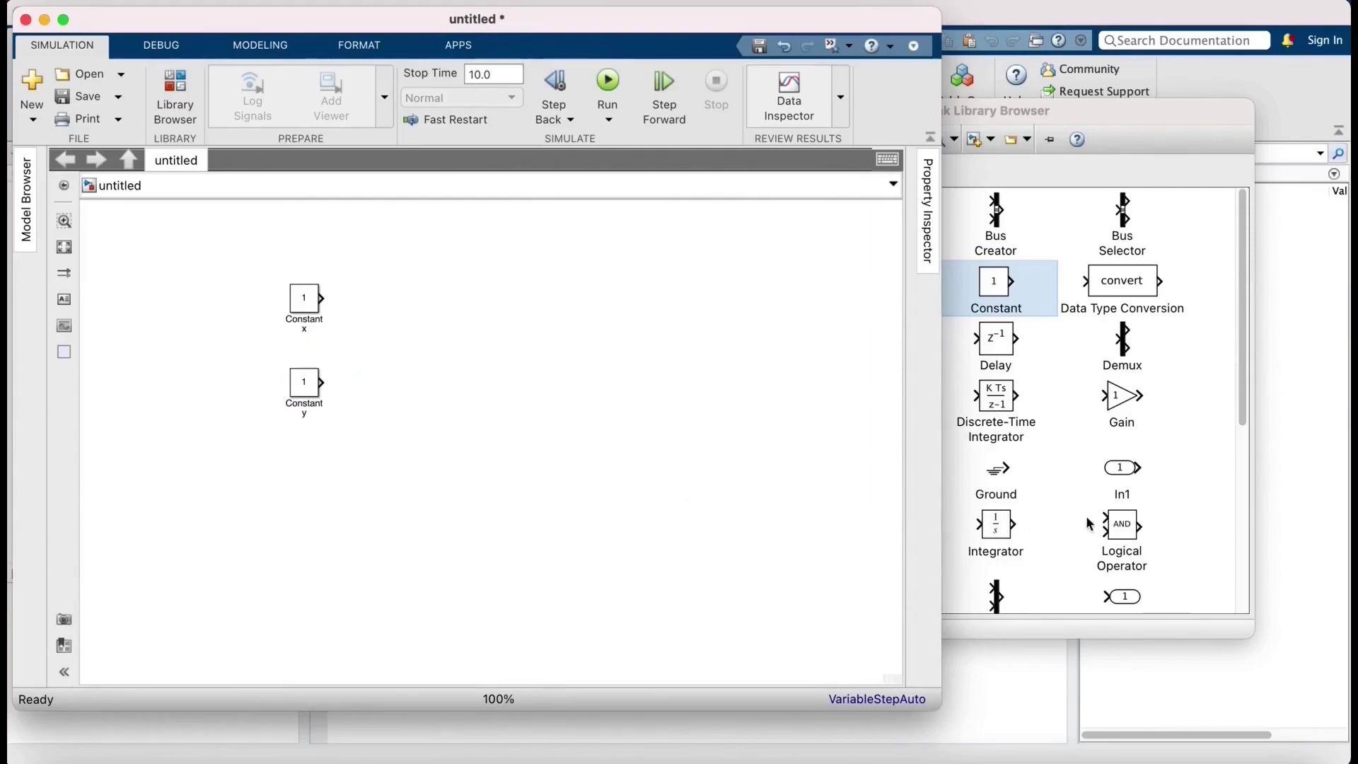
# Add a Logical Operator block to the right of the constants and set its operator to OR
pyautogui.click(1124, 532)
pyautogui.moveTo(1136, 544); pyautogui.dragTo(478, 315)
pyautogui.click(576, 443)
pyautogui.doubleClick(476, 306)
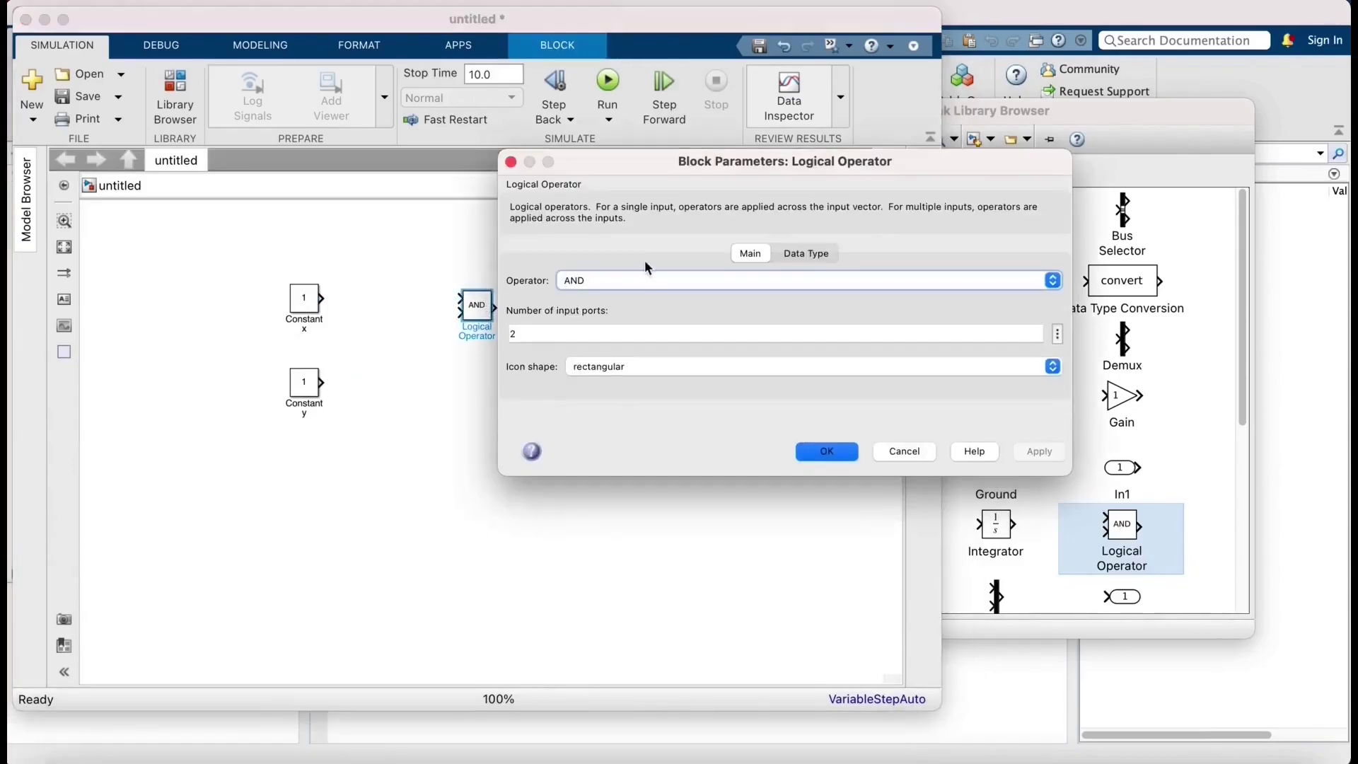
pyautogui.click(793, 283)
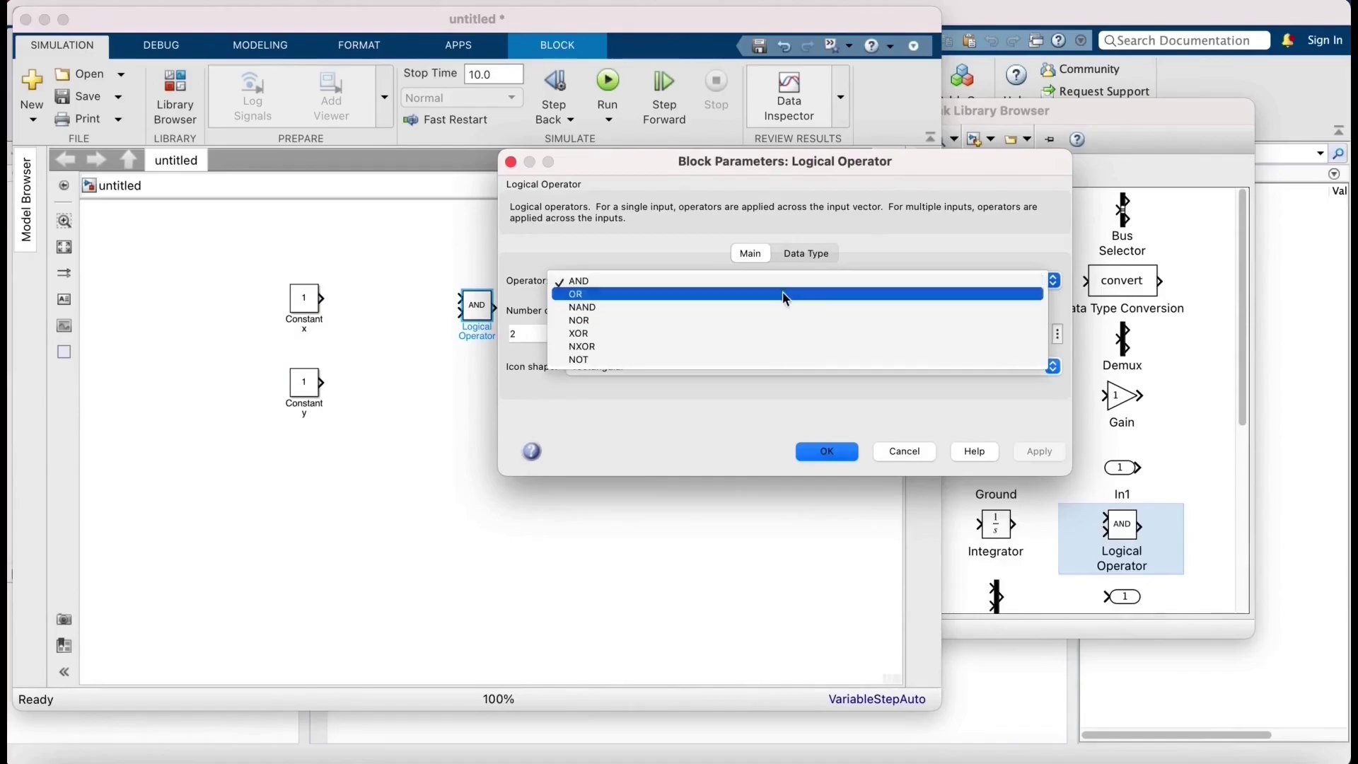
pyautogui.click(738, 295)
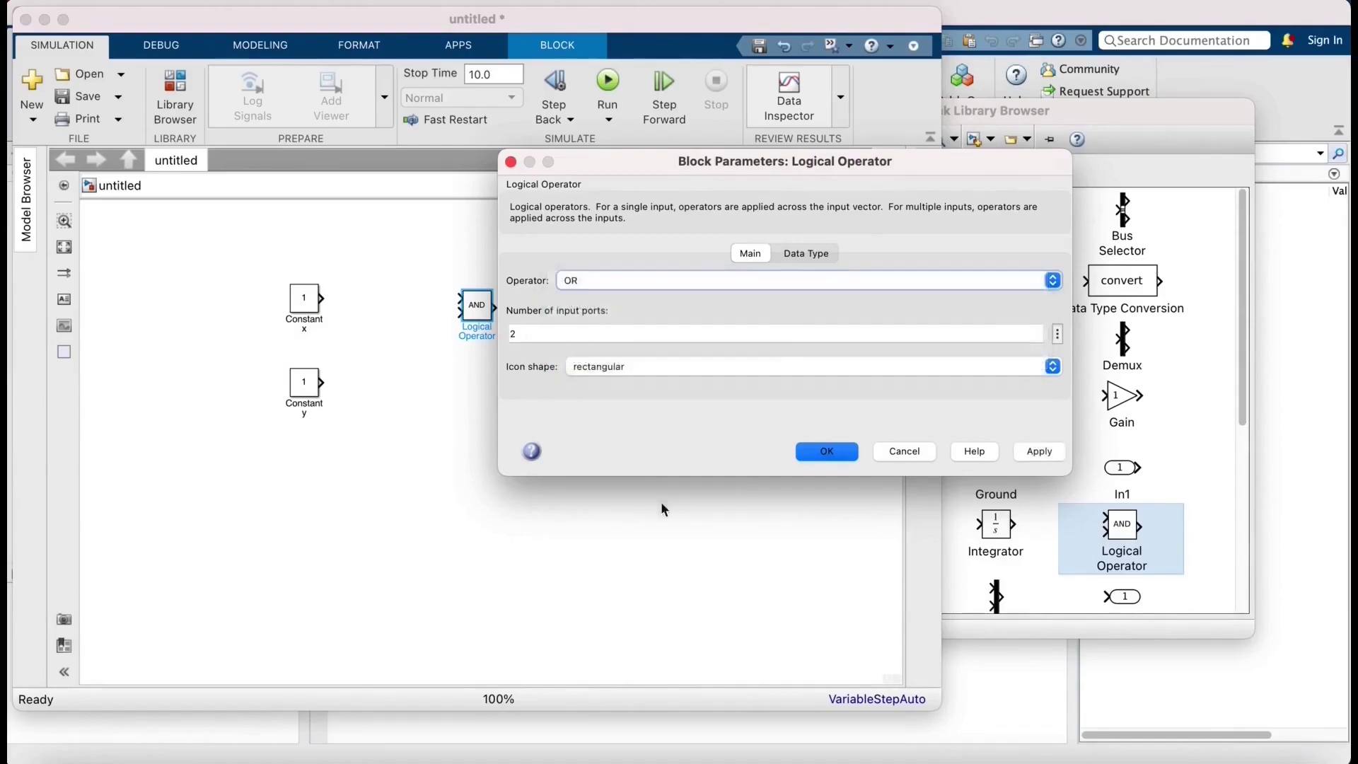
pyautogui.click(828, 453)
# Stretch the OR block vertically and align its two input ports with the Constant x and Constant y blocks
pyautogui.moveTo(493, 323); pyautogui.dragTo(495, 439)
pyautogui.moveTo(479, 368); pyautogui.dragTo(480, 338)
pyautogui.moveTo(304, 382); pyautogui.dragTo(305, 364)
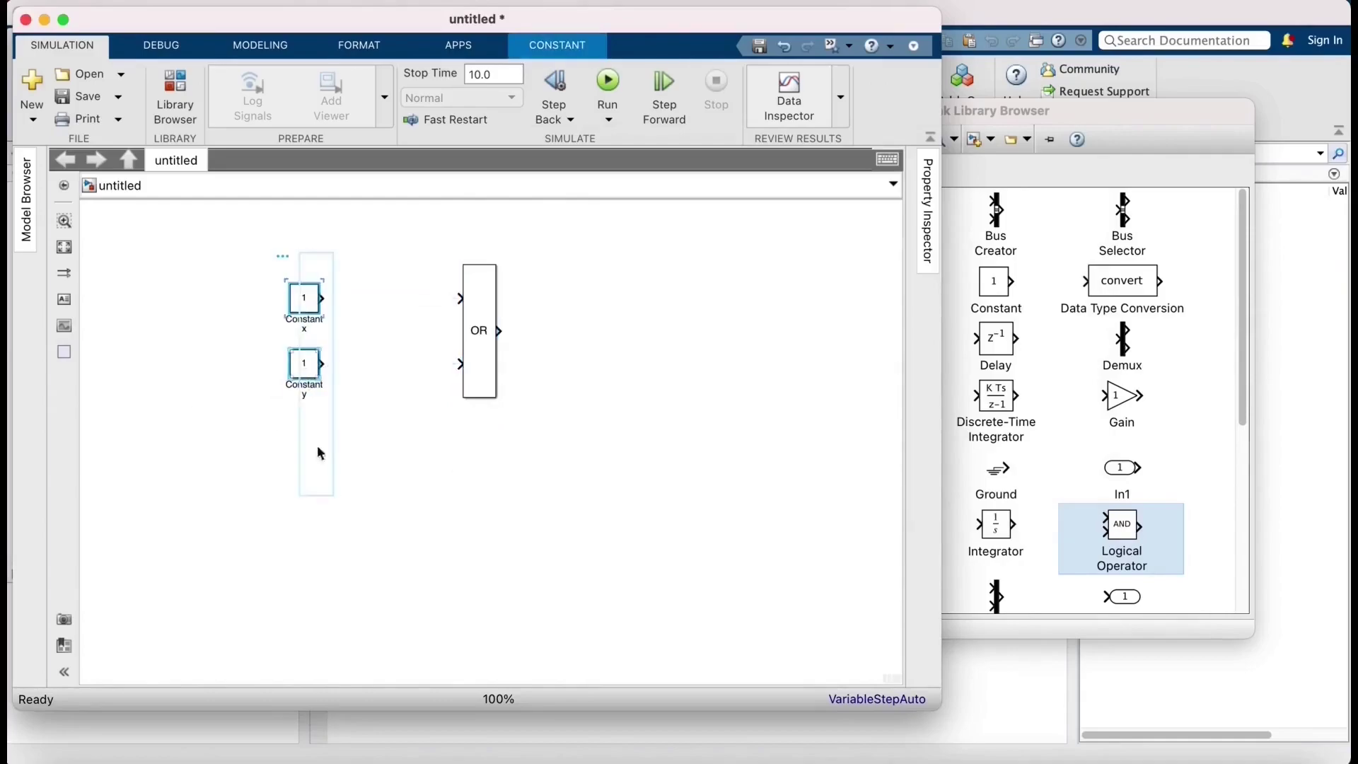
# Try wiring Constant x to the OR block's upper input with the constant moved higher, and delete the line
pyautogui.moveTo(300, 301); pyautogui.dragTo(459, 298)
pyautogui.click(311, 251)
pyautogui.click(388, 384)
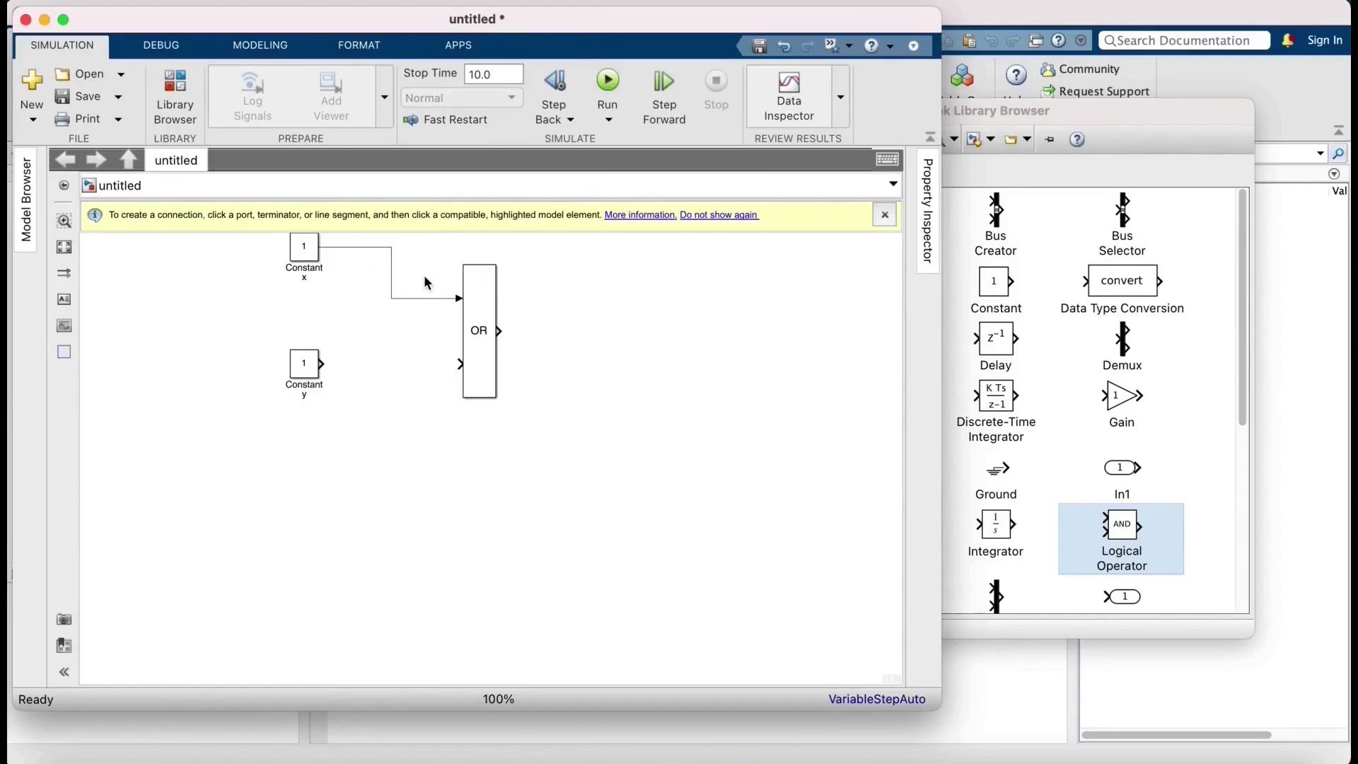
pyautogui.click(428, 299)
pyautogui.press('Delete')
# Try wiring the raised Constant x block to the OR block once more and delete that line
pyautogui.click(493, 333)
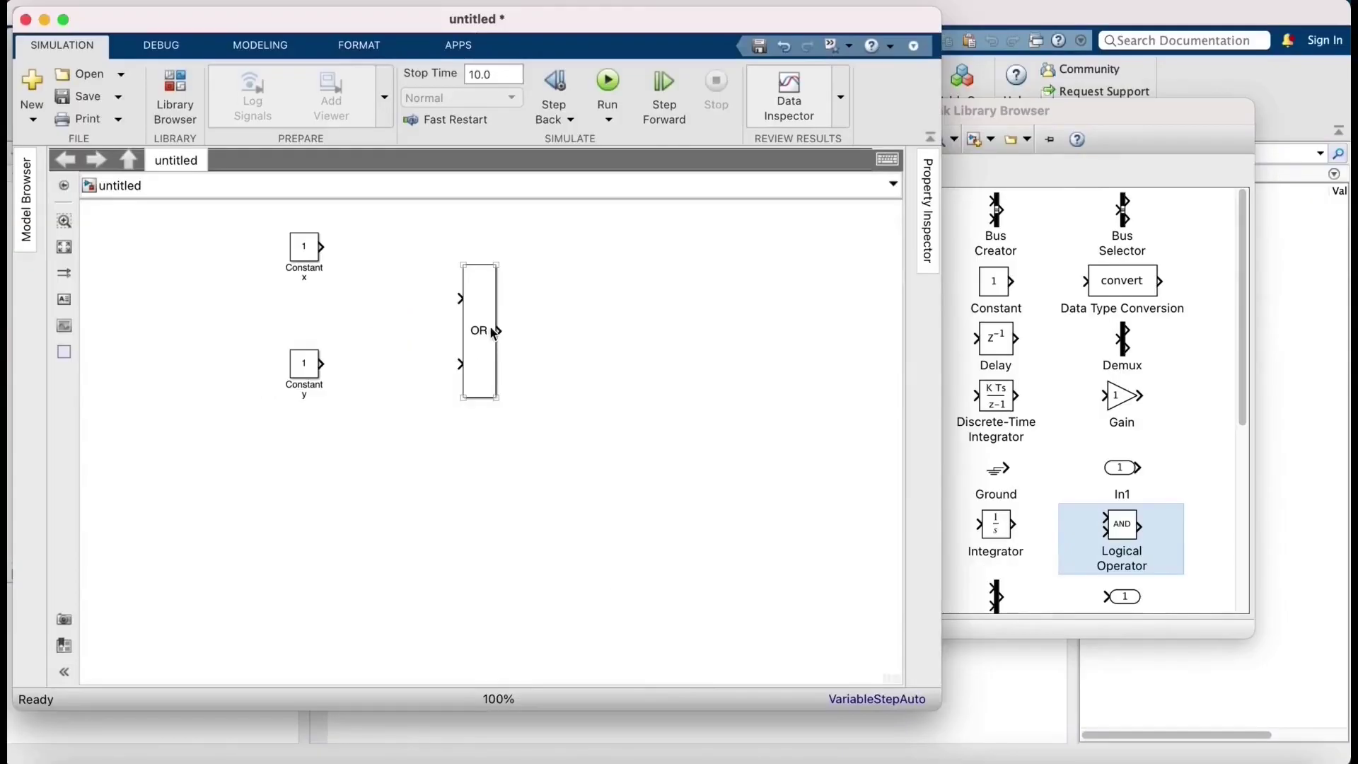
pyautogui.moveTo(495, 332); pyautogui.dragTo(320, 251)
pyautogui.click(373, 242)
pyautogui.press('Delete')
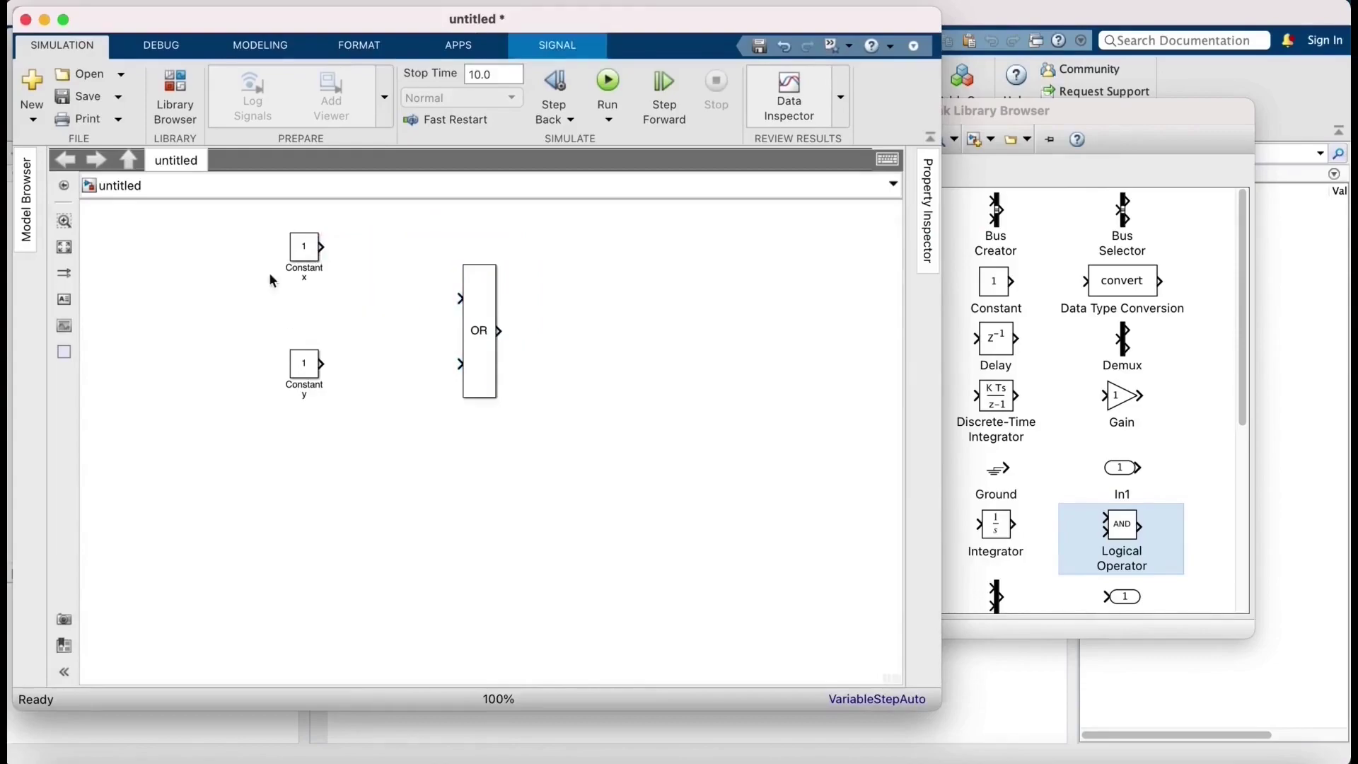
# Move Constant x back level with the OR block's upper input, try the suggested connection, and delete it
pyautogui.click(311, 251)
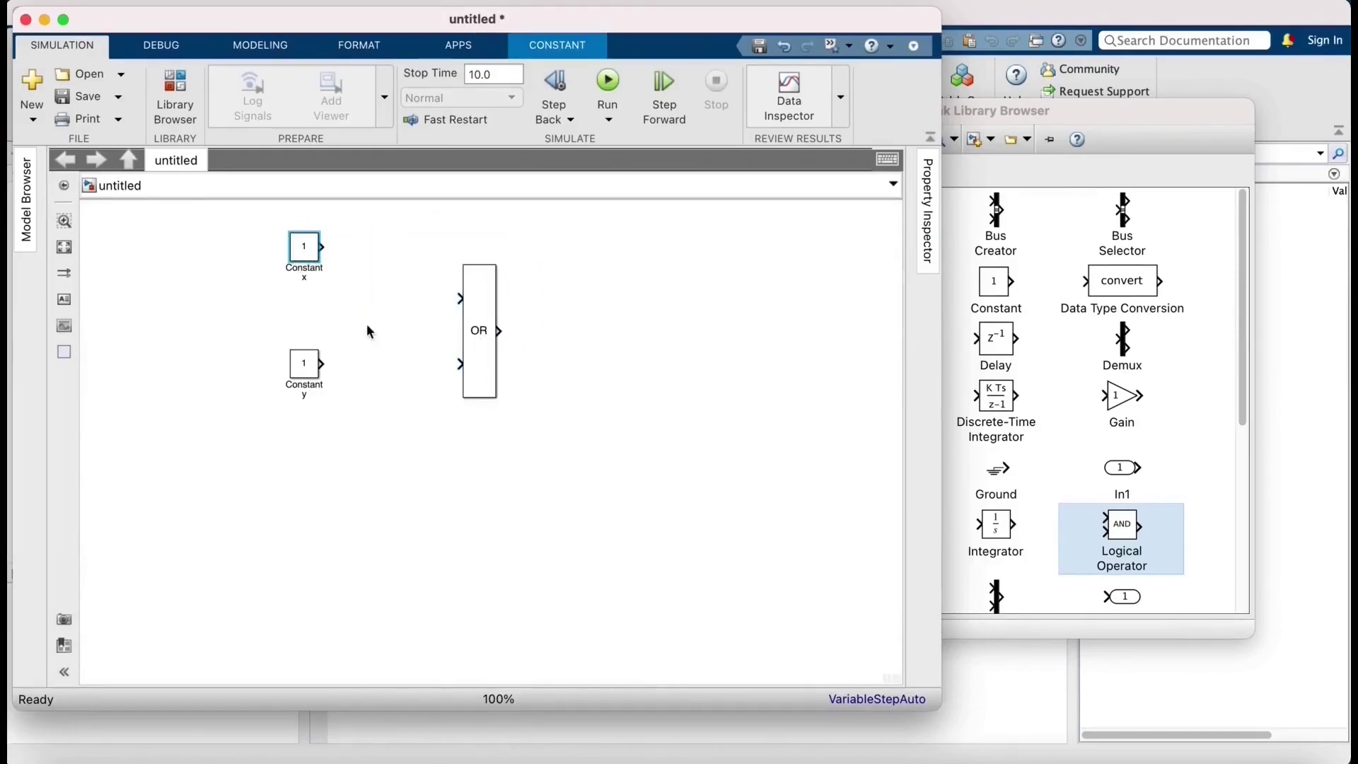
pyautogui.moveTo(304, 248); pyautogui.dragTo(304, 300)
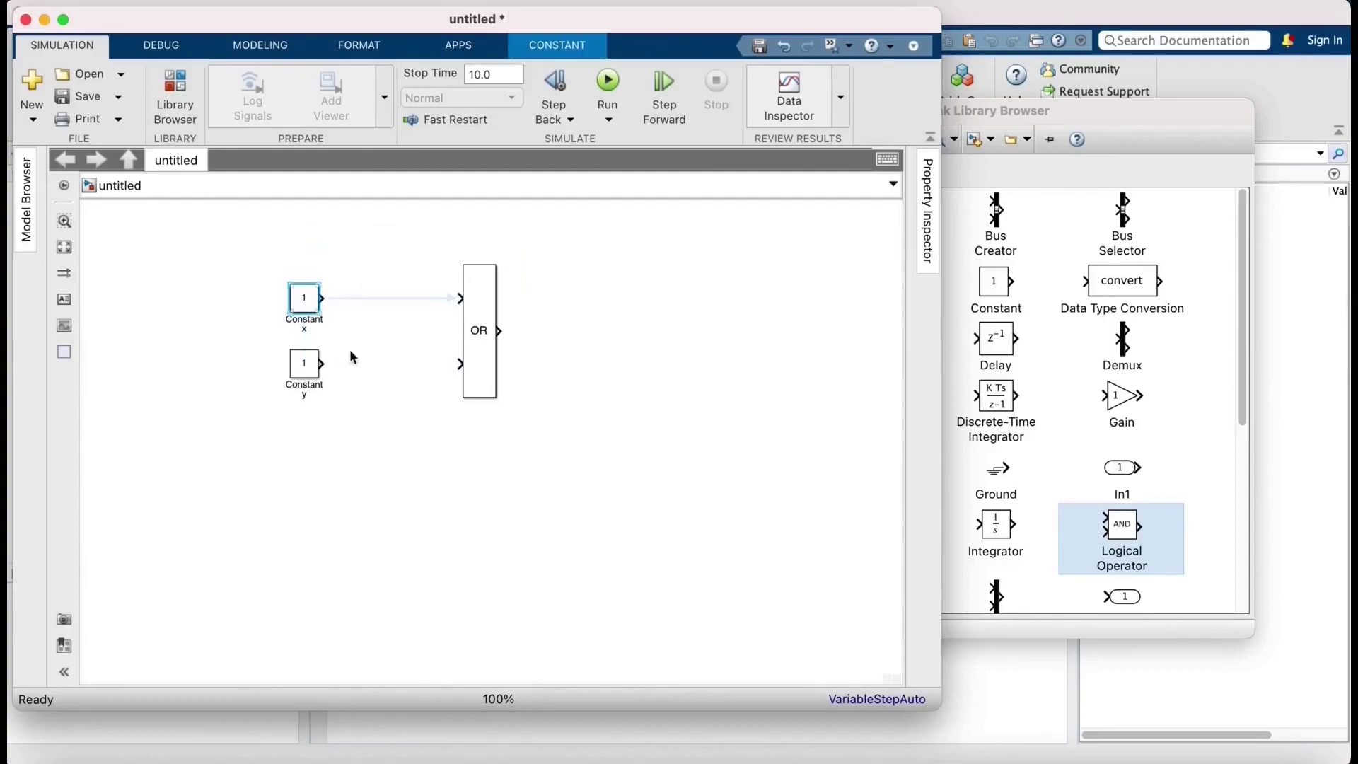
pyautogui.click(368, 298)
pyautogui.click(367, 339)
pyautogui.click(367, 298)
pyautogui.press('Delete')
# Connect Constant x to the OR block's upper input and Constant y to its lower input
pyautogui.click(308, 301)
pyautogui.click(387, 460)
pyautogui.click(304, 364)
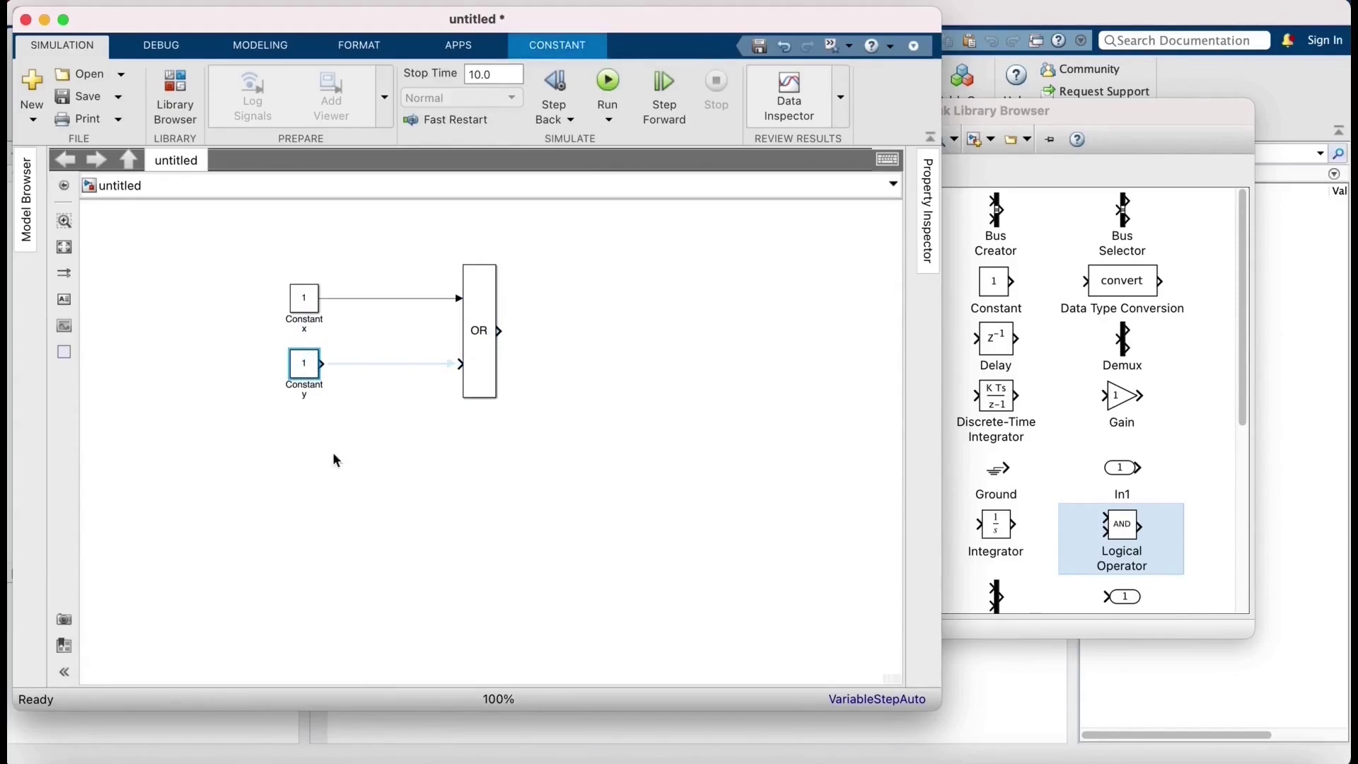
pyautogui.click(465, 374)
# Set the value of Constant x to true and the value of Constant y to false
pyautogui.doubleClick(305, 297)
pyautogui.write('true')
pyautogui.press('Return')
pyautogui.click(330, 410)
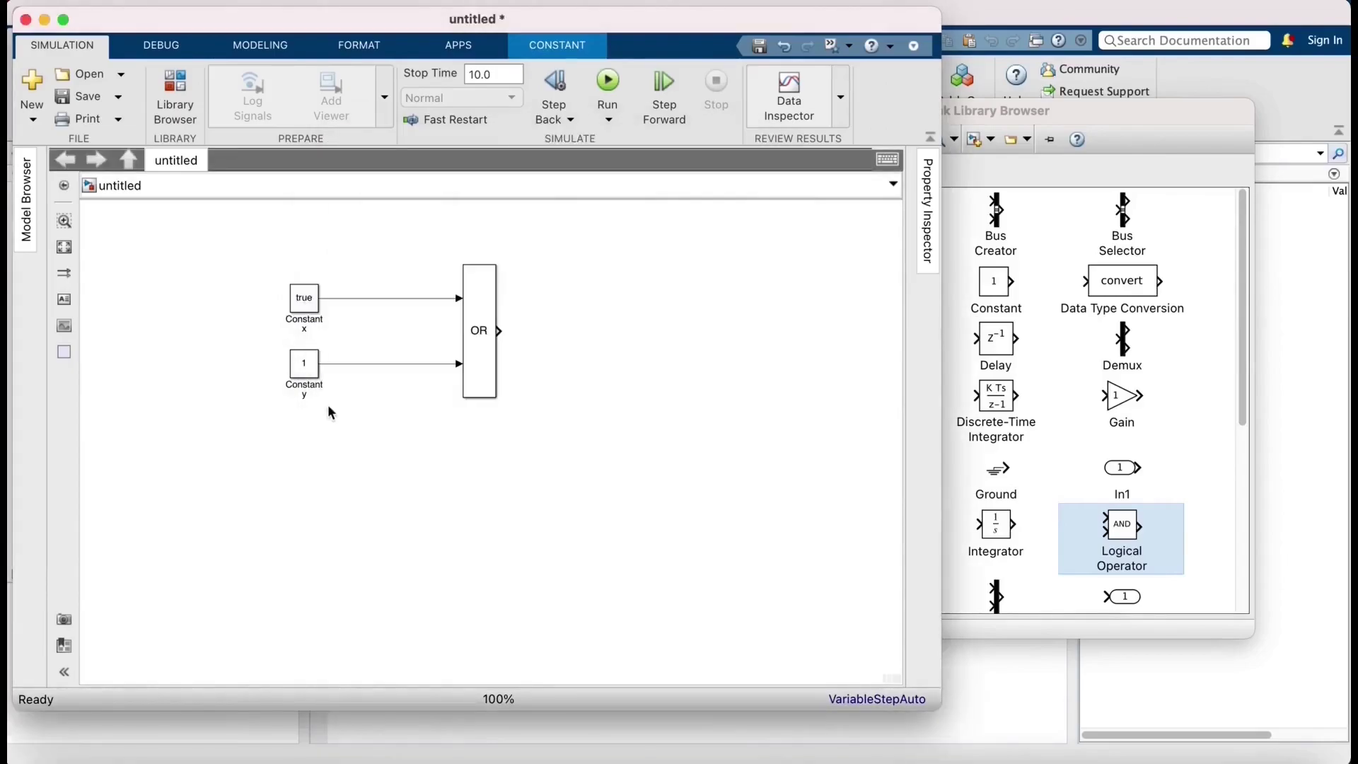
pyautogui.click(308, 367)
pyautogui.click(305, 364)
pyautogui.write('false')
pyautogui.press('Return')
pyautogui.click(635, 501)
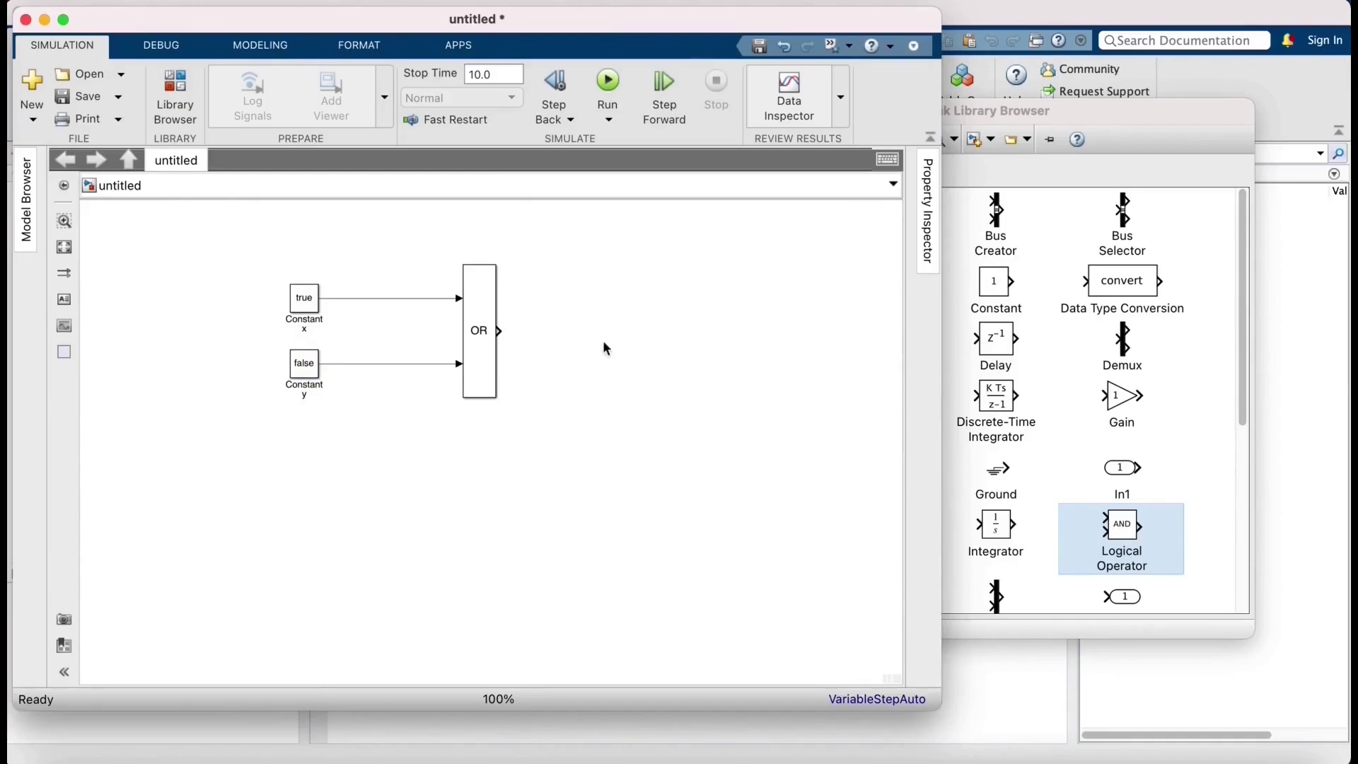
# Add a Display block from the Sinks library to the right of the OR block and connect it to the OR output
pyautogui.click(1095, 468)
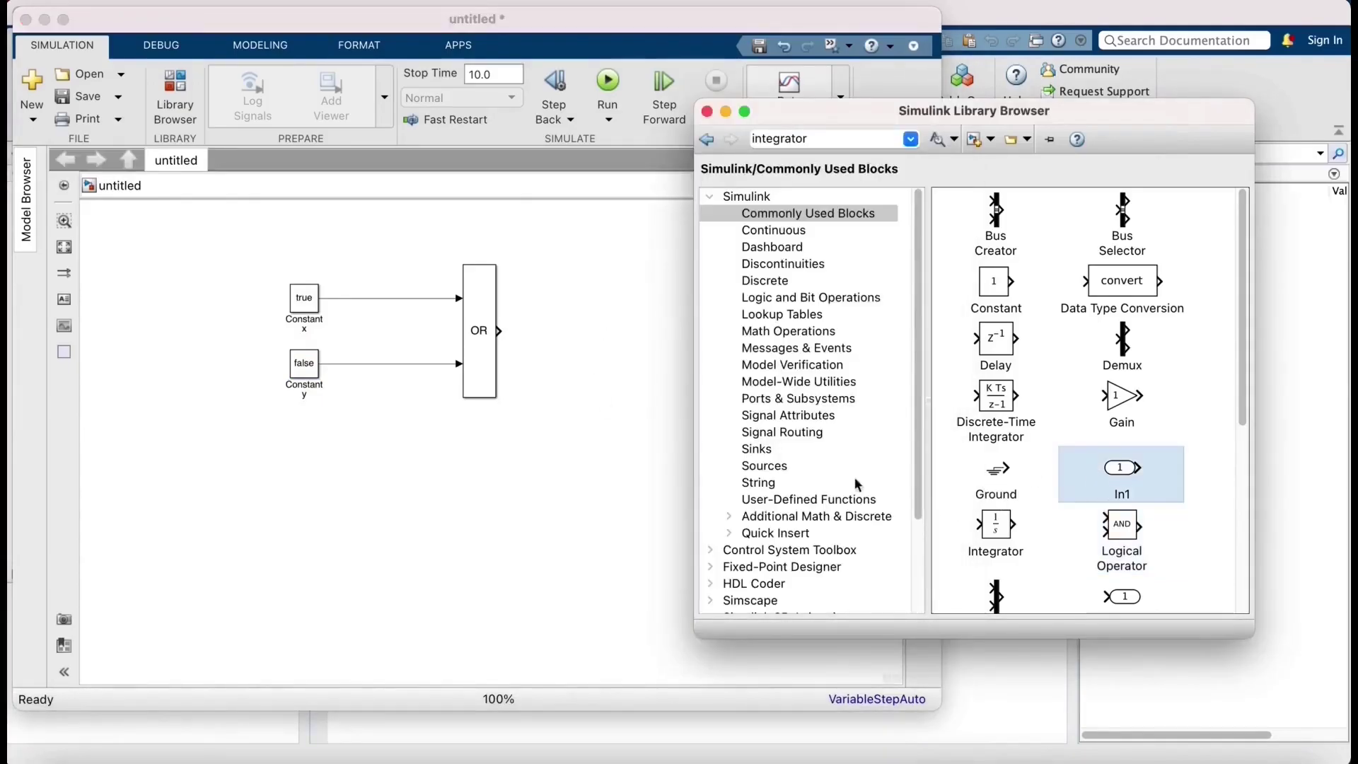
pyautogui.click(494, 339)
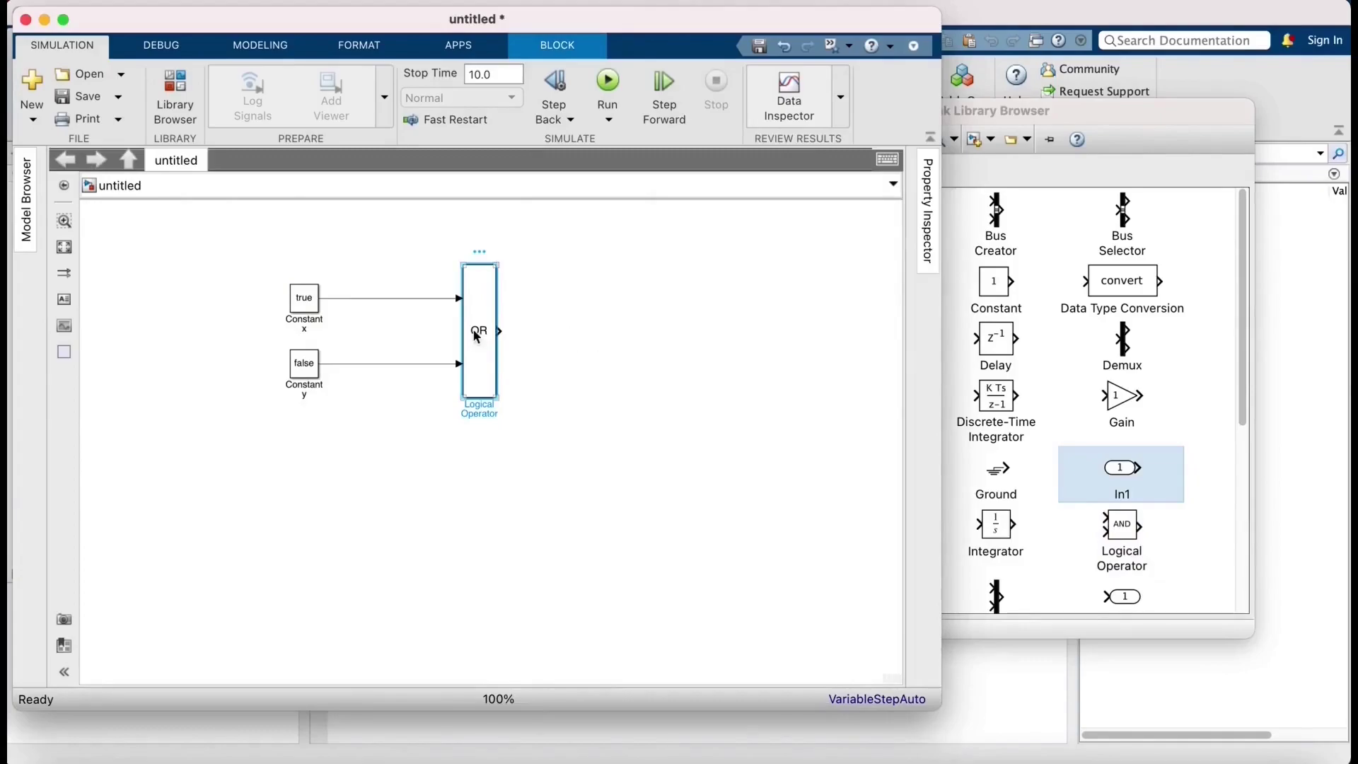
pyautogui.click(1052, 474)
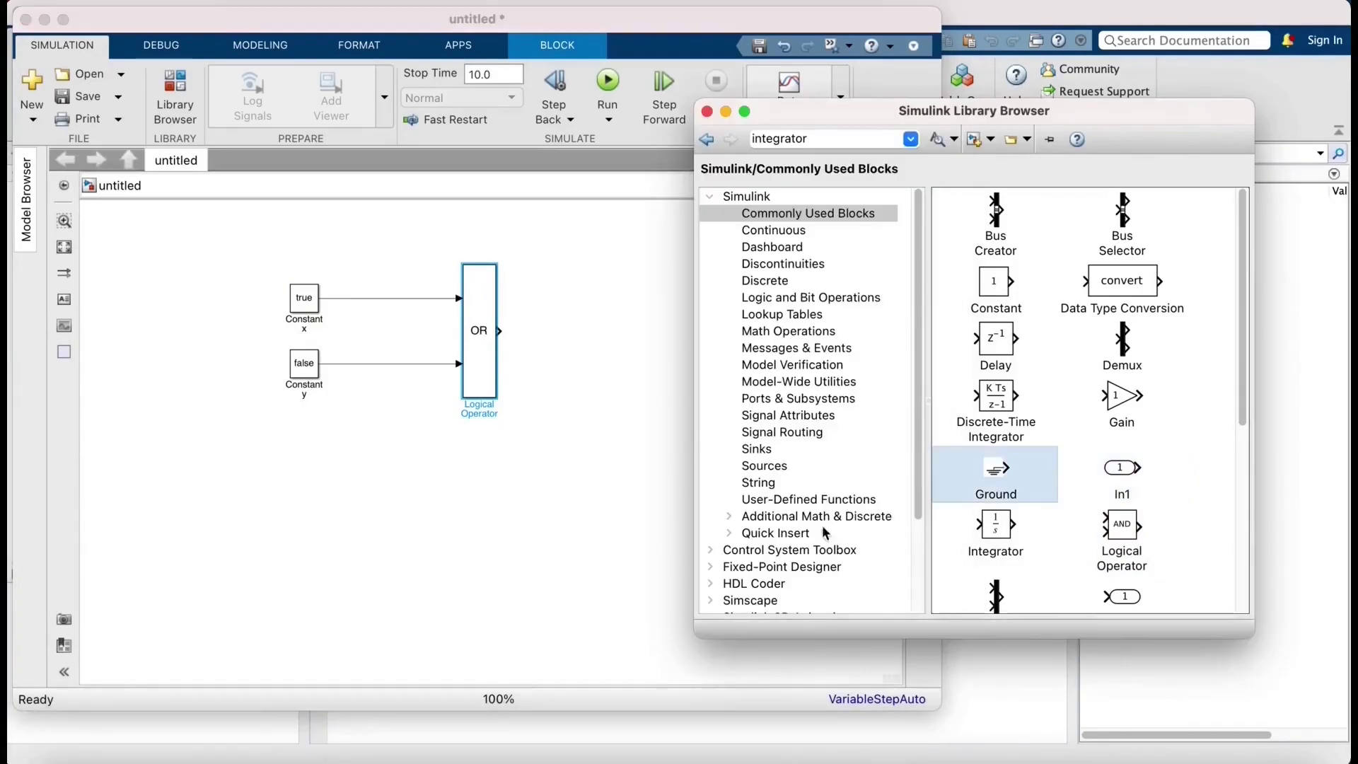
pyautogui.click(763, 450)
pyautogui.moveTo(1013, 208); pyautogui.dragTo(703, 334)
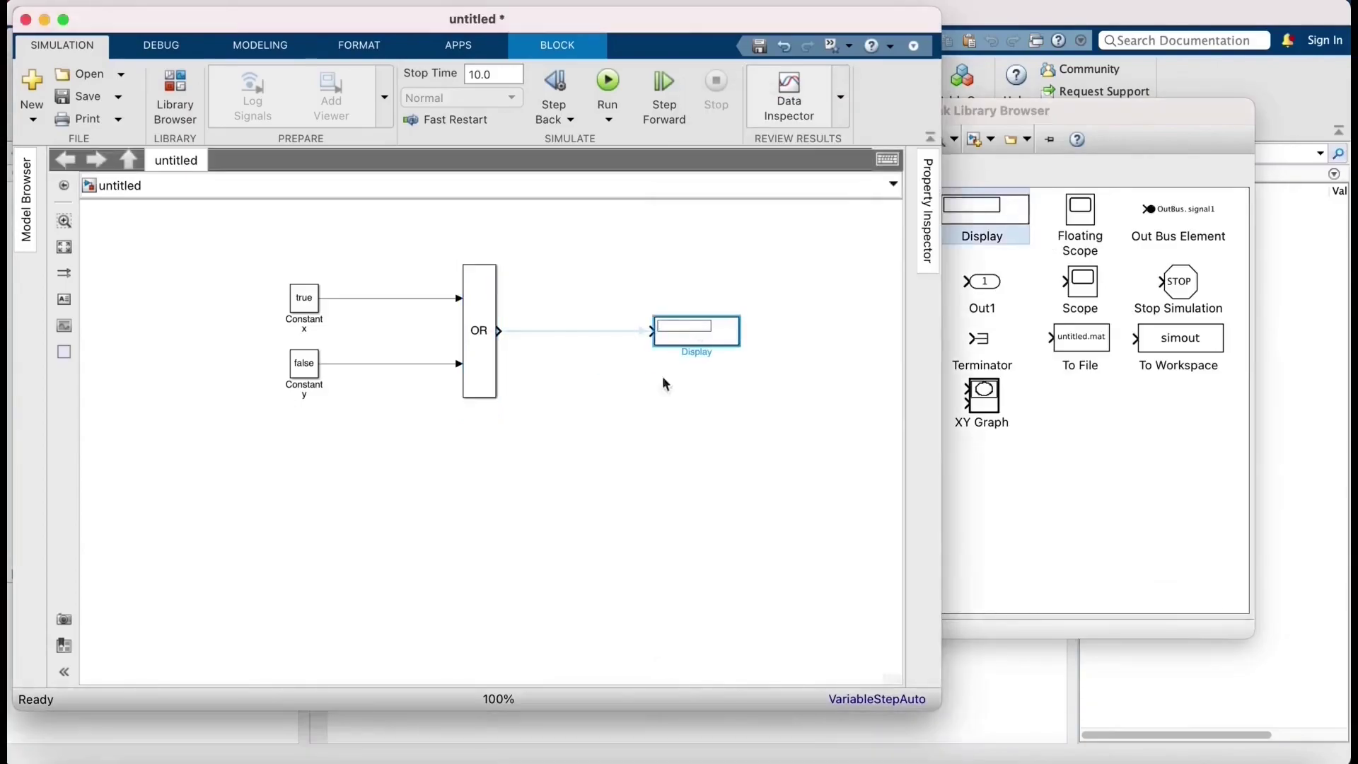
pyautogui.click(571, 333)
pyautogui.click(493, 355)
pyautogui.keyDown('ctrl'); pyautogui.click(673, 329); pyautogui.keyUp('ctrl')
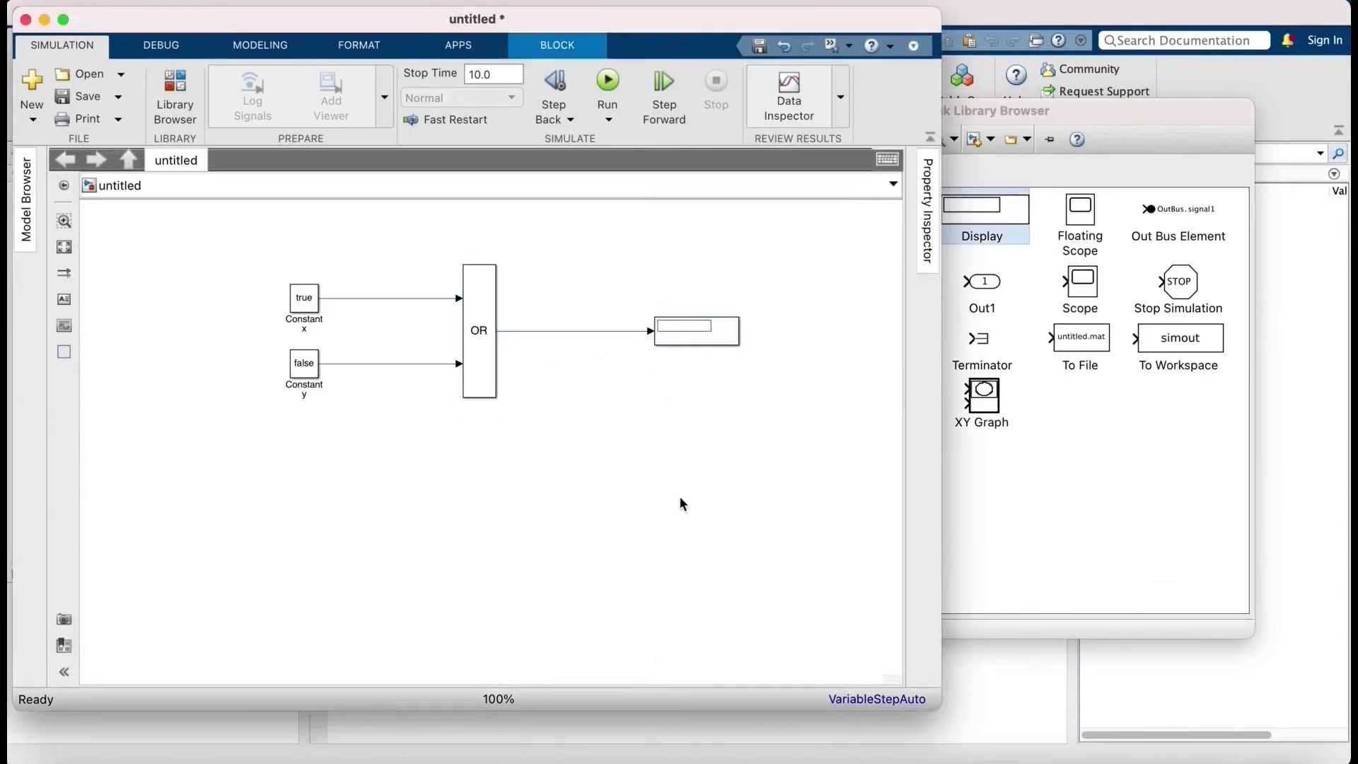
# Run the simulation and check the Display block's output for the true and false constants
pyautogui.click(644, 301)
pyautogui.click(612, 99)
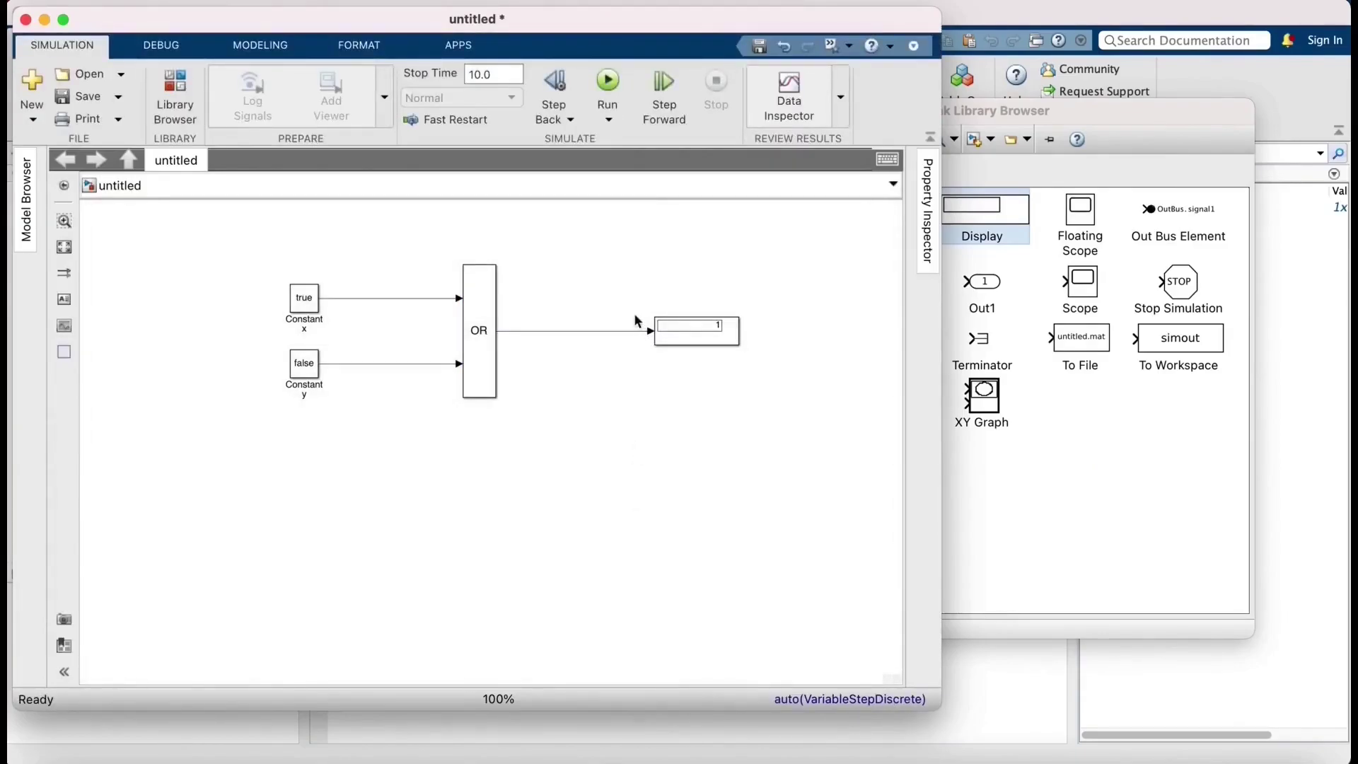
pyautogui.click(683, 330)
pyautogui.click(304, 297)
pyautogui.click(302, 361)
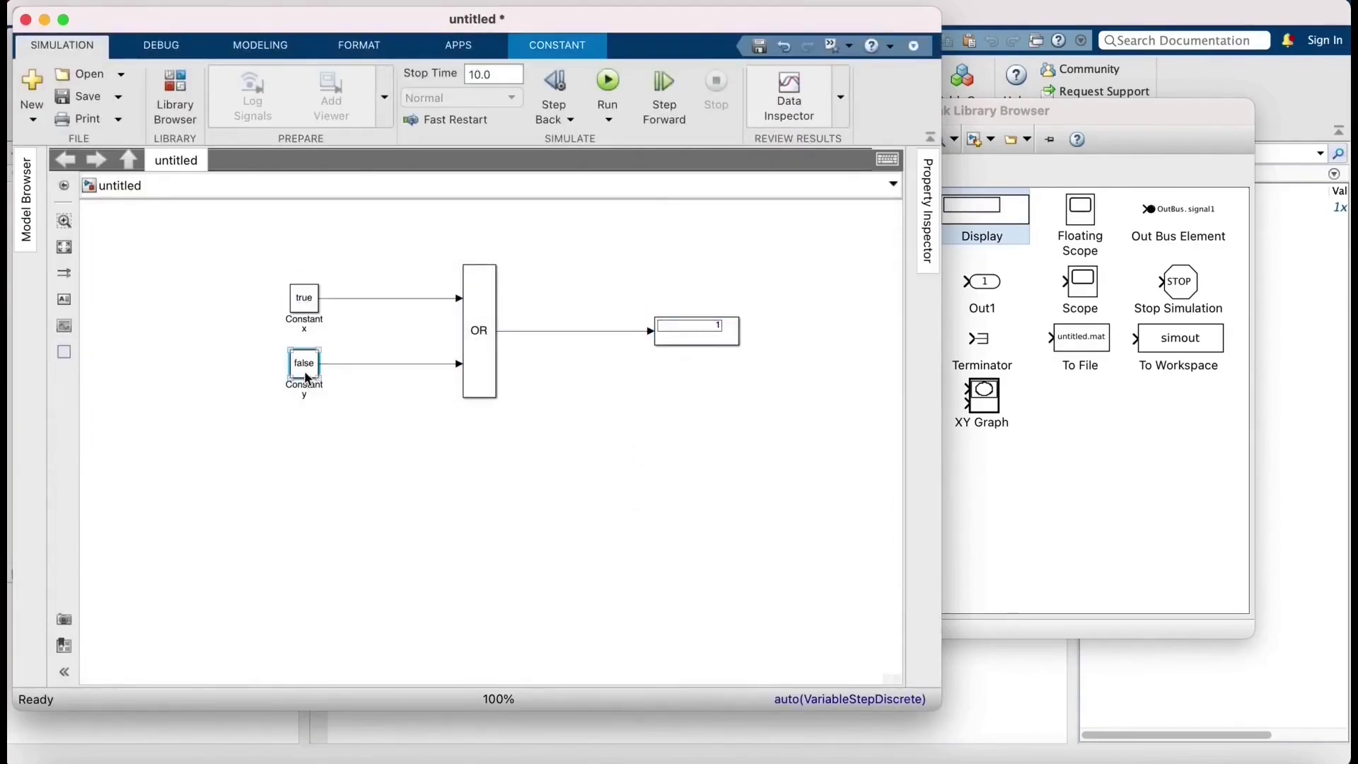
pyautogui.click(646, 430)
pyautogui.click(719, 340)
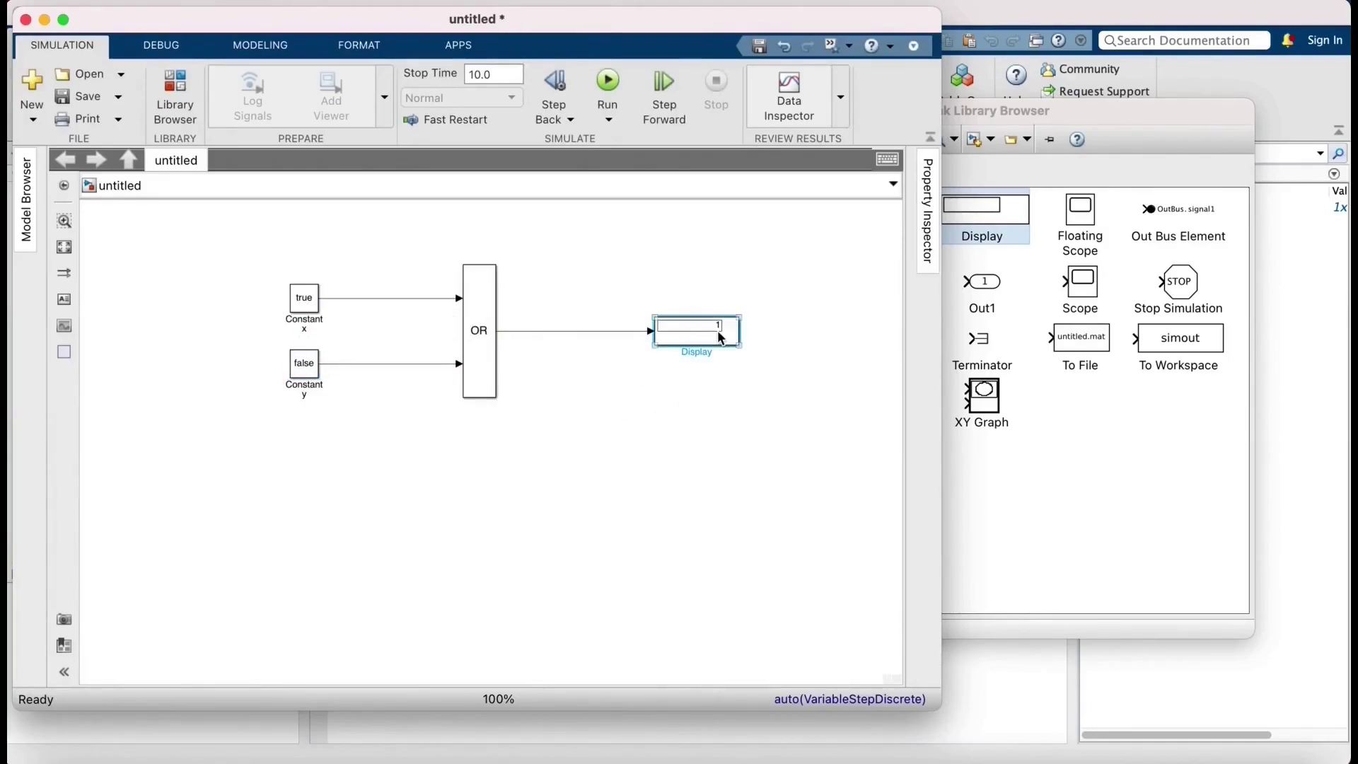
pyautogui.click(648, 488)
# Set the value of Constant x to false, rerun the simulation, and check the Display output
pyautogui.doubleClick(302, 298)
pyautogui.write('false')
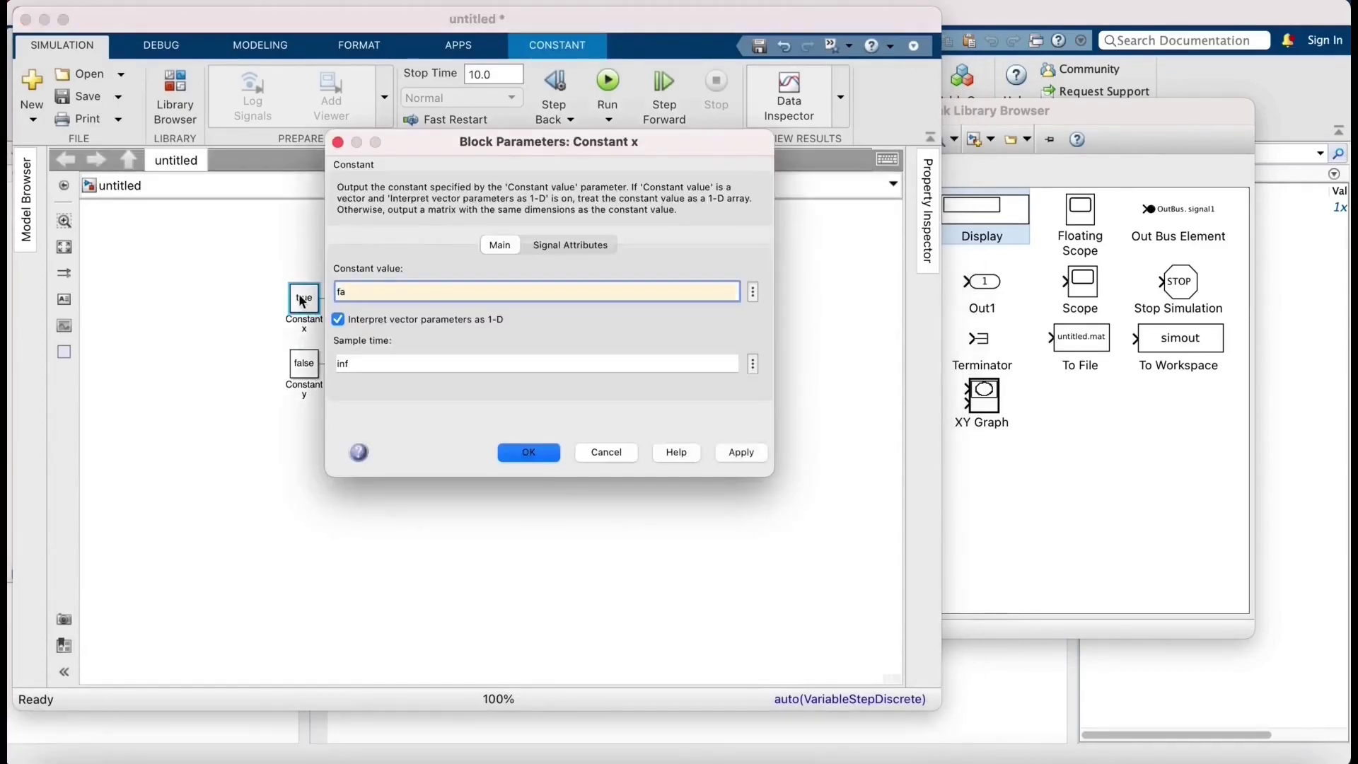
pyautogui.press('Return')
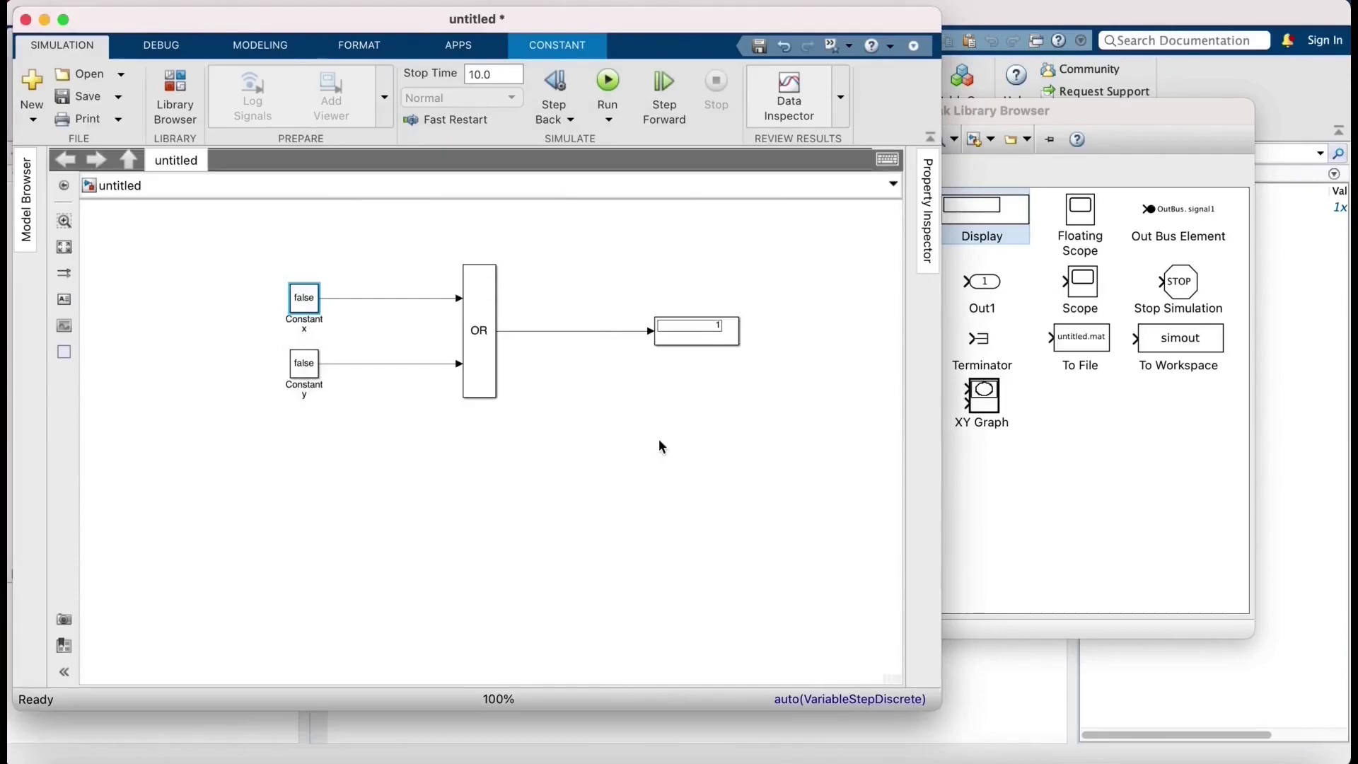
pyautogui.press('super+t')
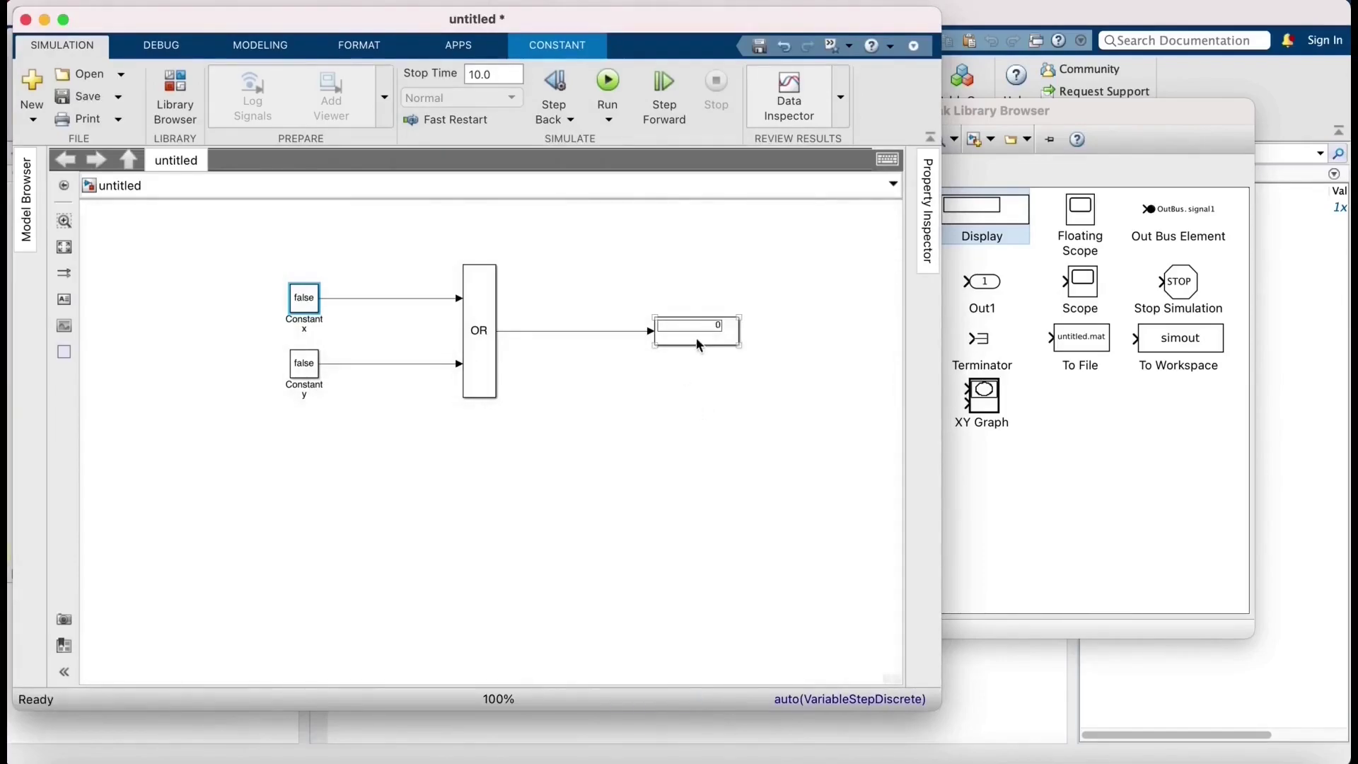
pyautogui.click(697, 337)
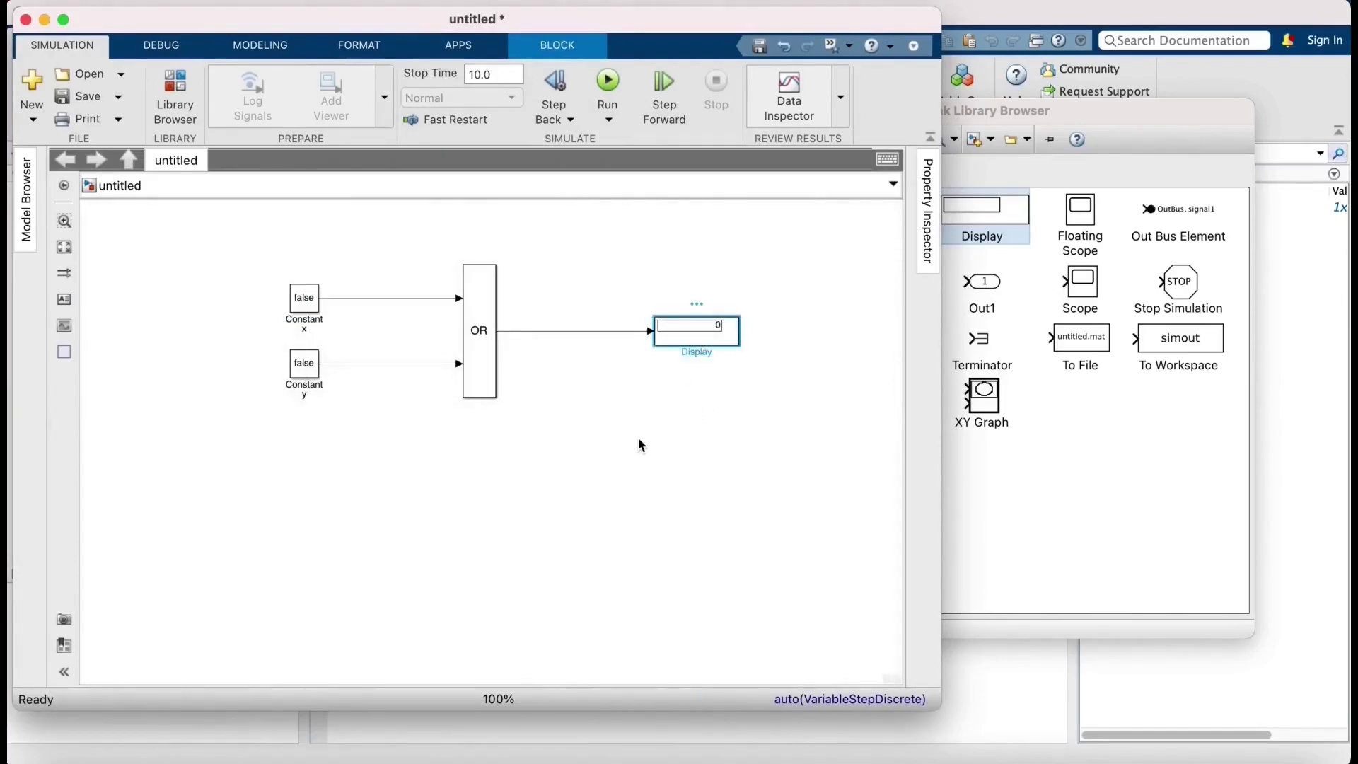
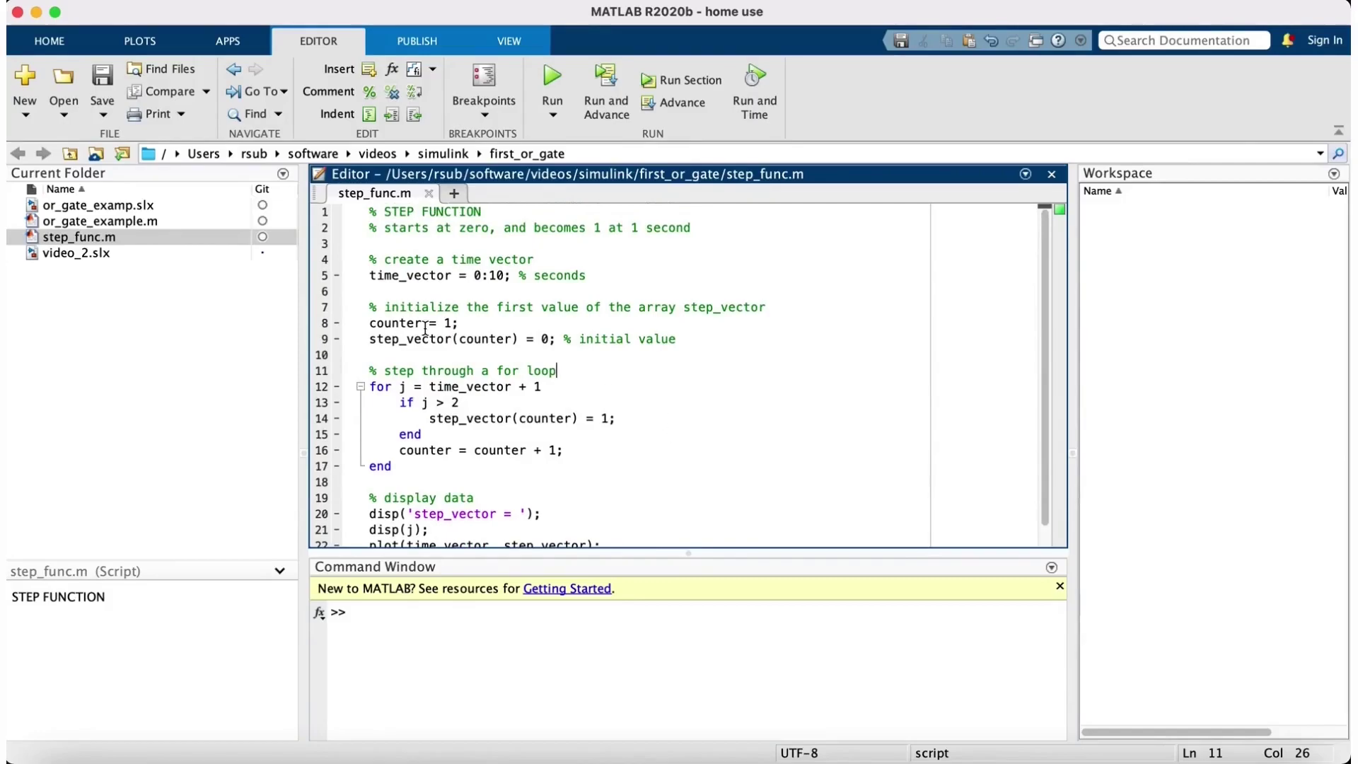
# Examine how step_func.m defines the time vector, initializes step_vector, and fills it in the for loop
pyautogui.moveTo(369, 275); pyautogui.dragTo(596, 274)
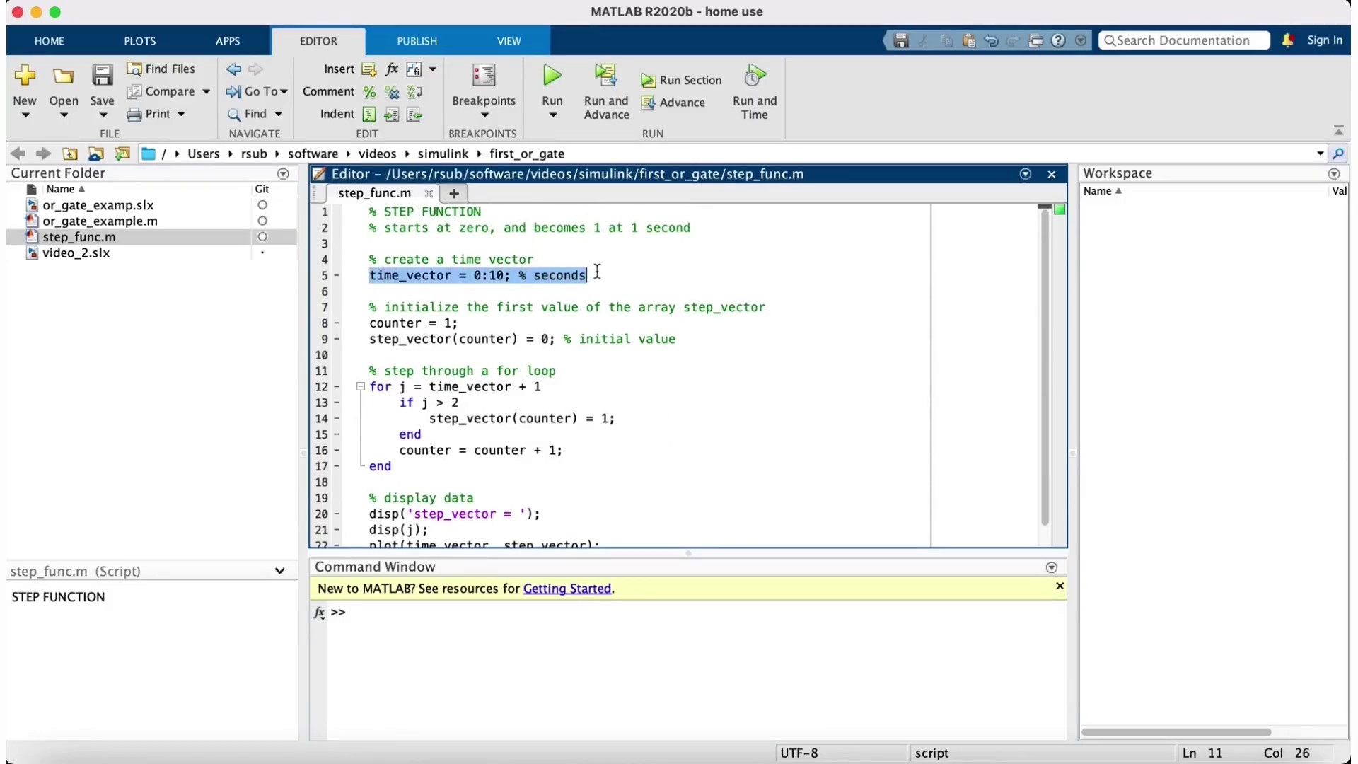
pyautogui.click(676, 414)
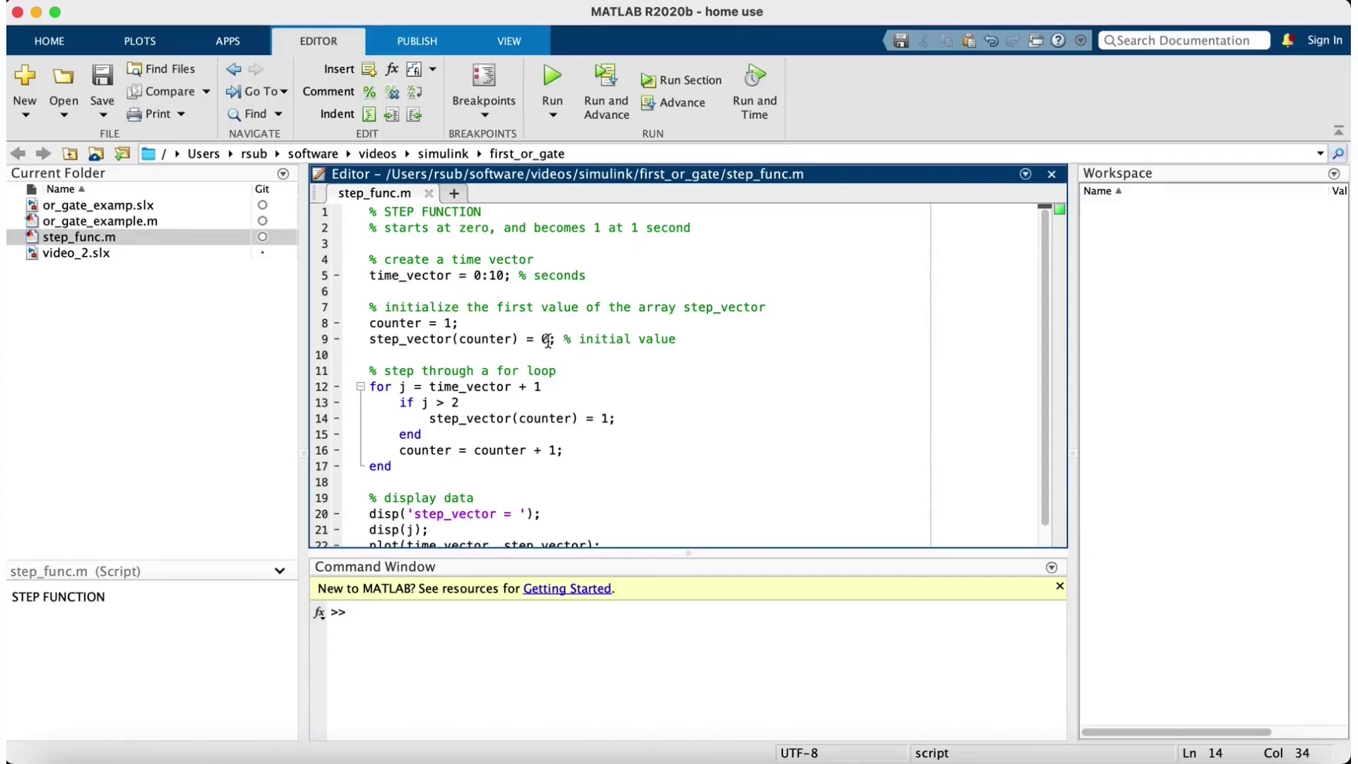
pyautogui.click(394, 339)
pyautogui.click(448, 429)
pyautogui.click(436, 386)
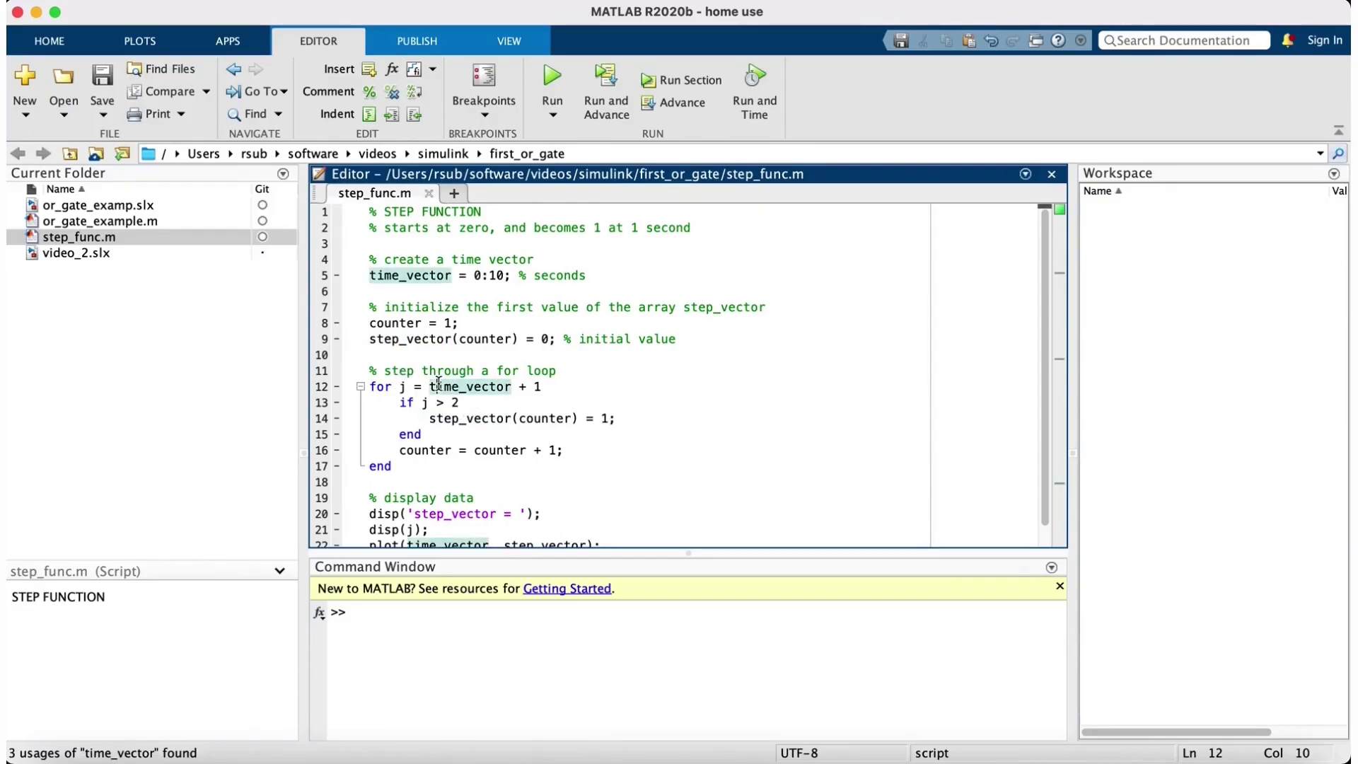
pyautogui.click(466, 418)
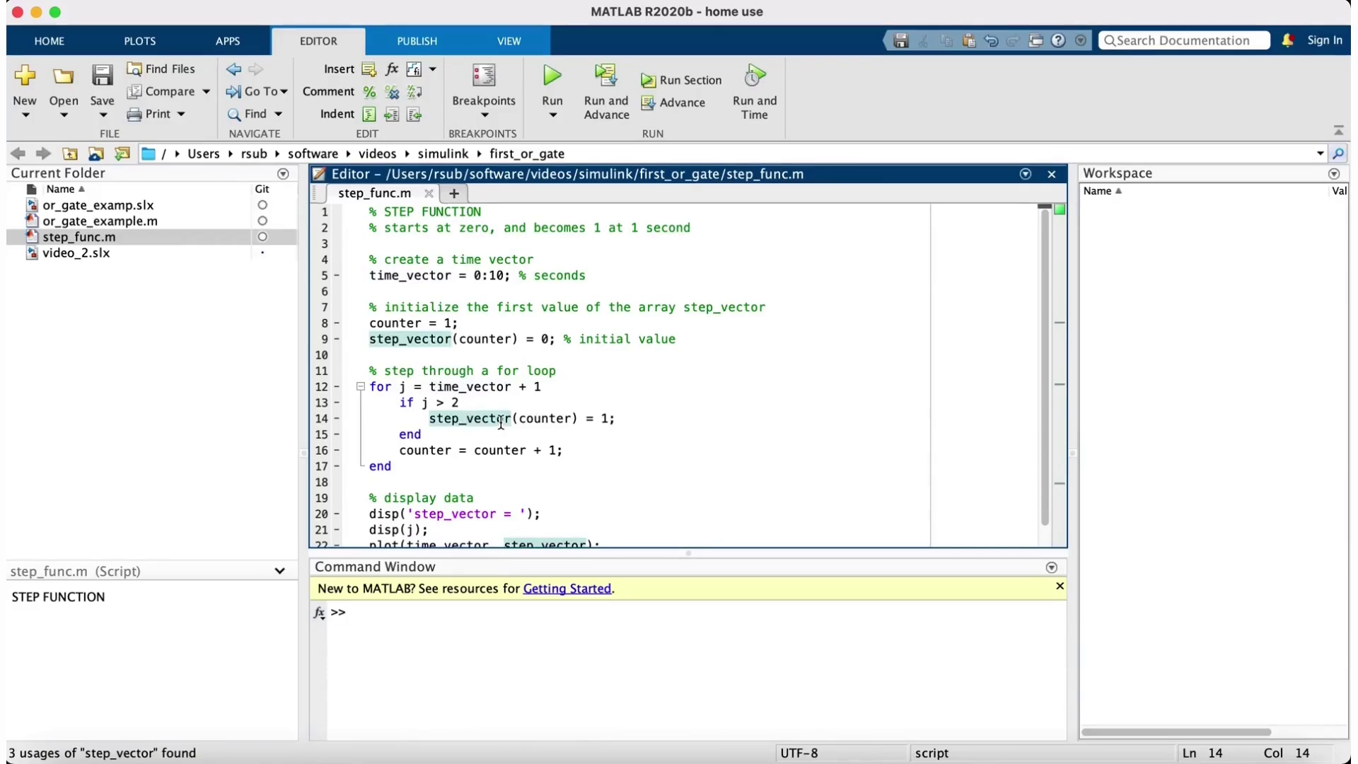
pyautogui.scroll(-1, 501, 422)
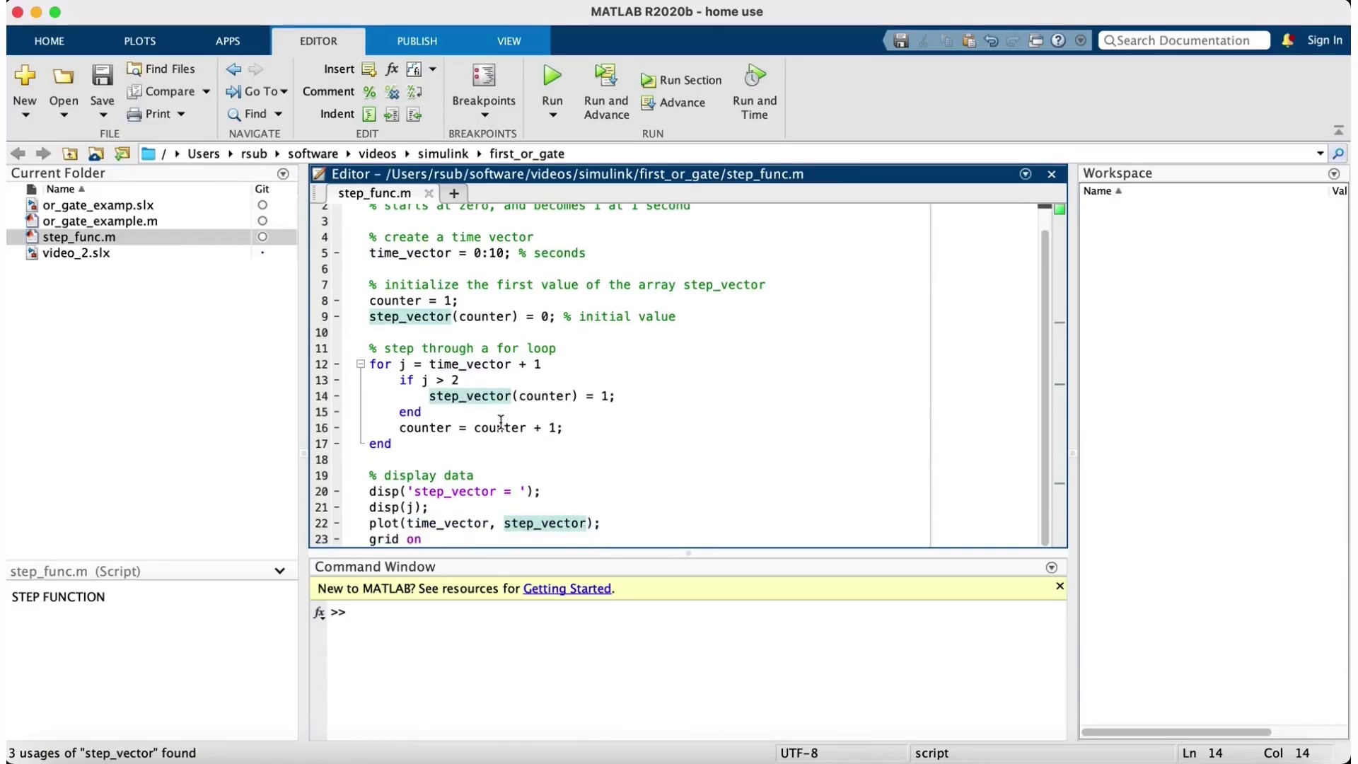
# Run the step_func.m script, view the plotted step function, and return to the code
pyautogui.click(477, 479)
pyautogui.press('F5')
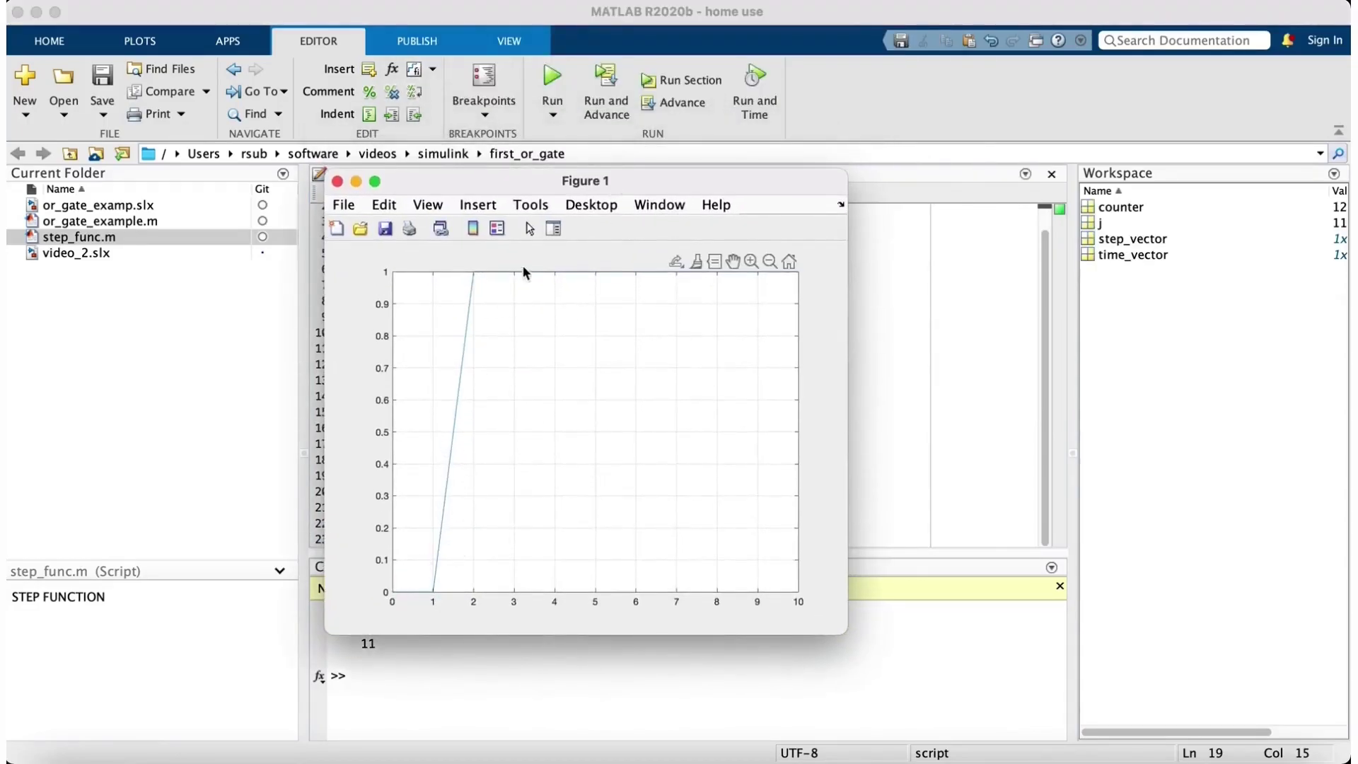
pyautogui.click(642, 483)
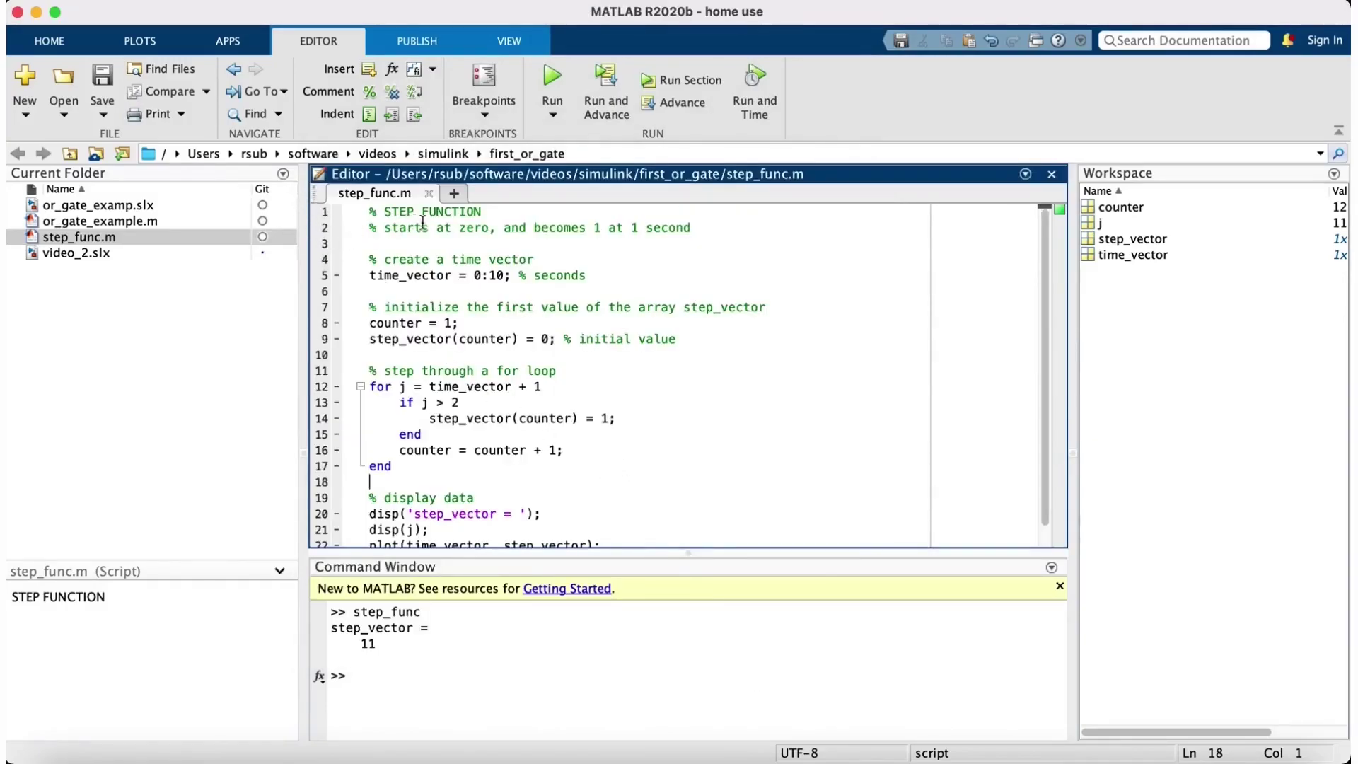
pyautogui.scroll(-1, 336, 516)
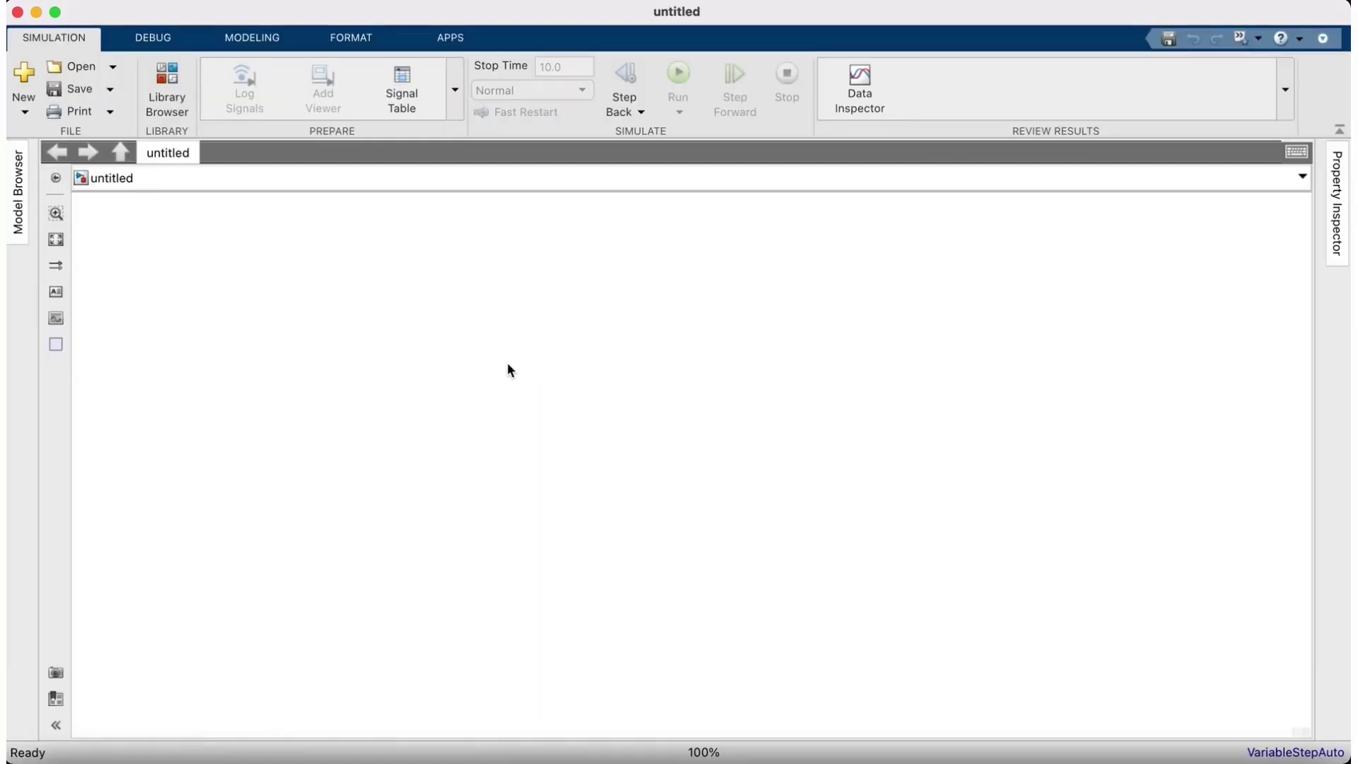
# Add a Step block from the Sources library to the blank Simulink model and connect its output to a new Scope block
pyautogui.click(167, 99)
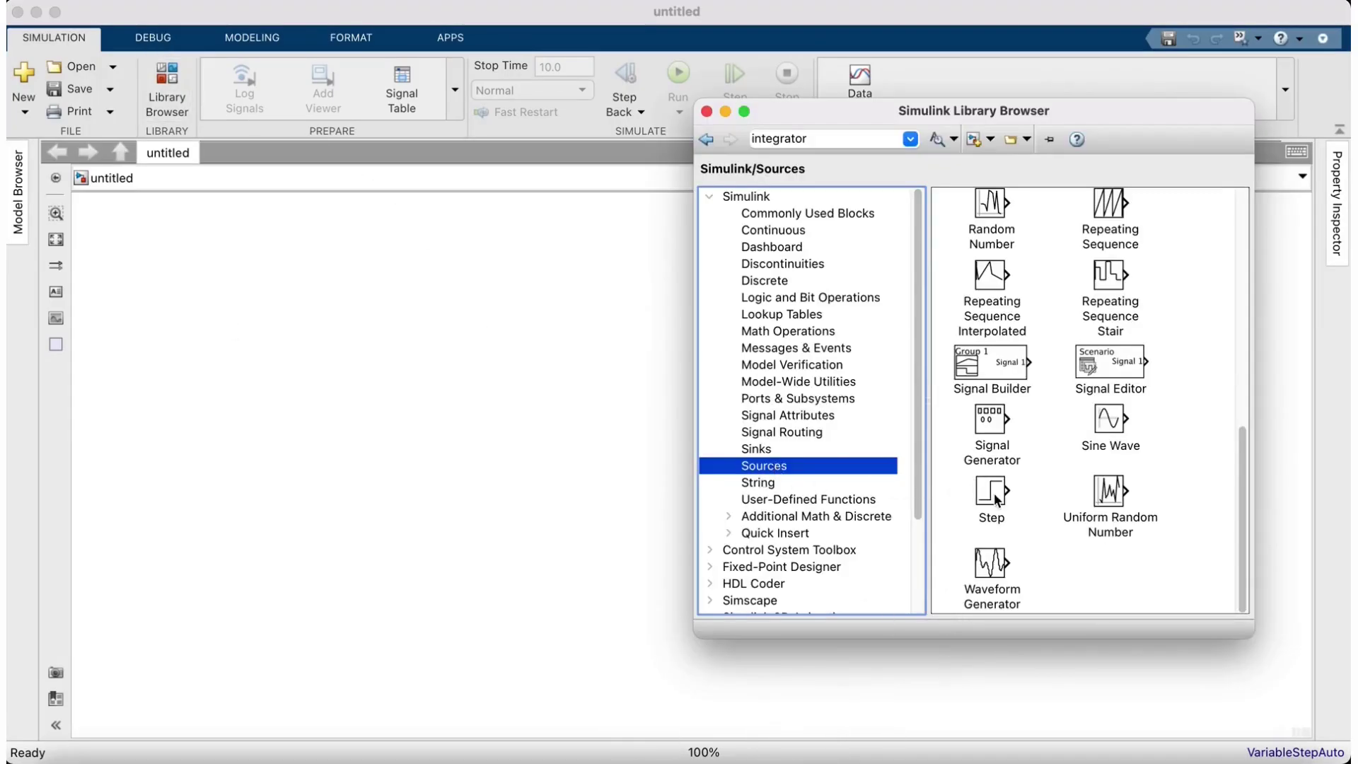
pyautogui.moveTo(996, 499); pyautogui.dragTo(416, 371)
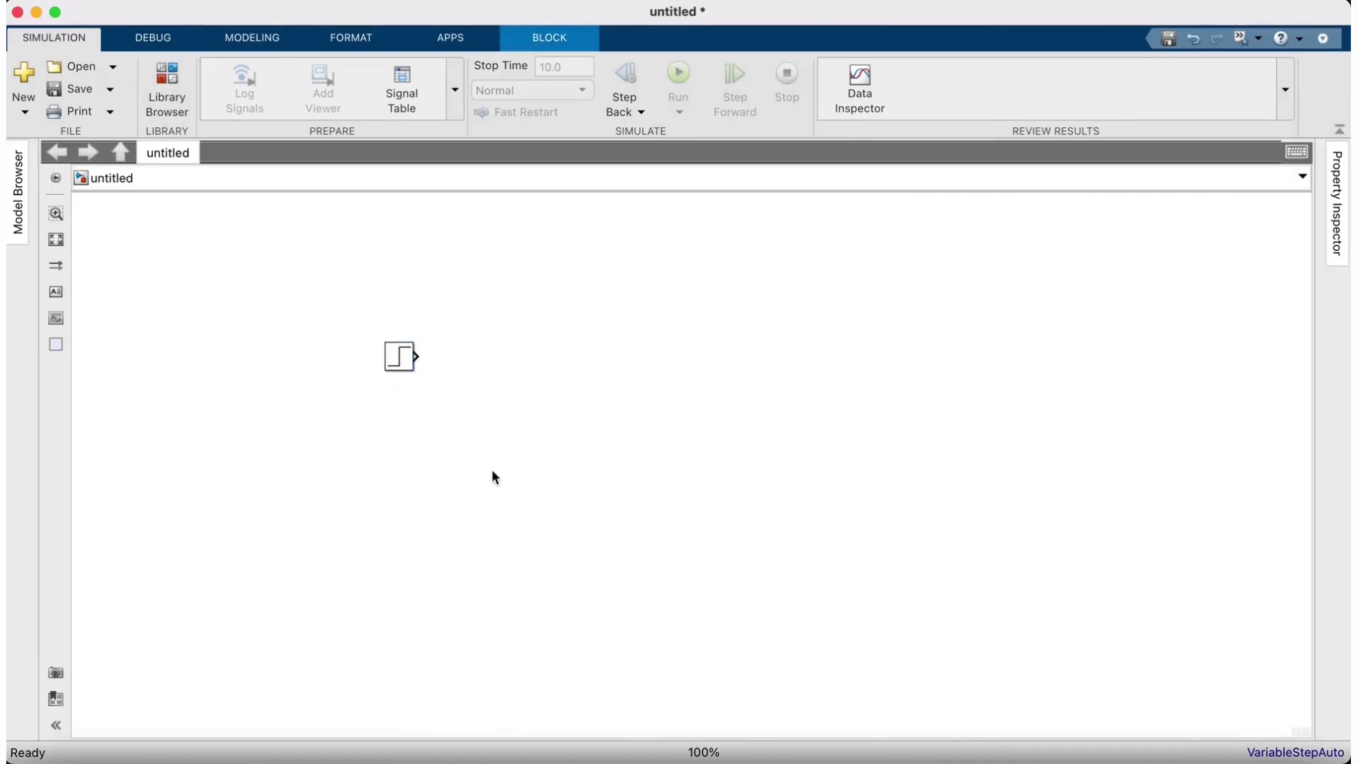
pyautogui.click(558, 504)
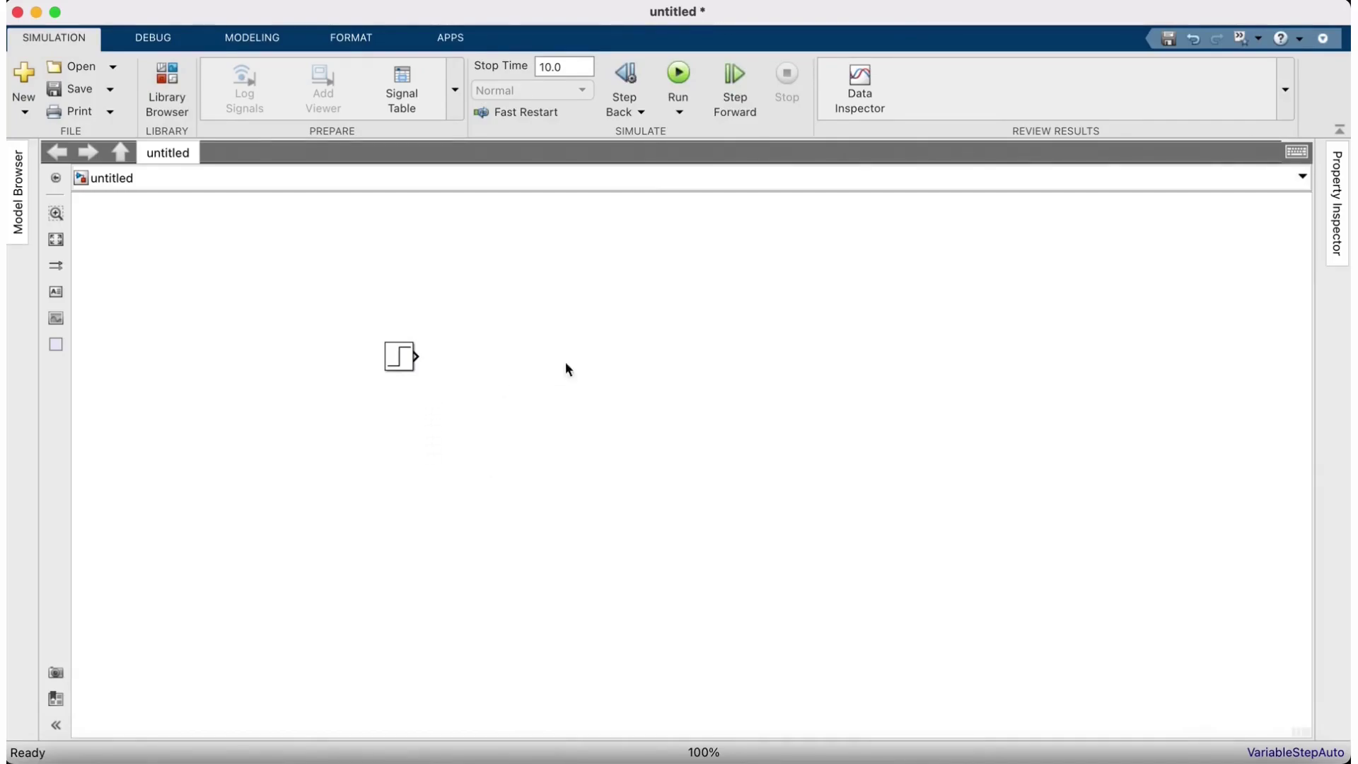
pyautogui.doubleClick(583, 357)
pyautogui.write('scop')
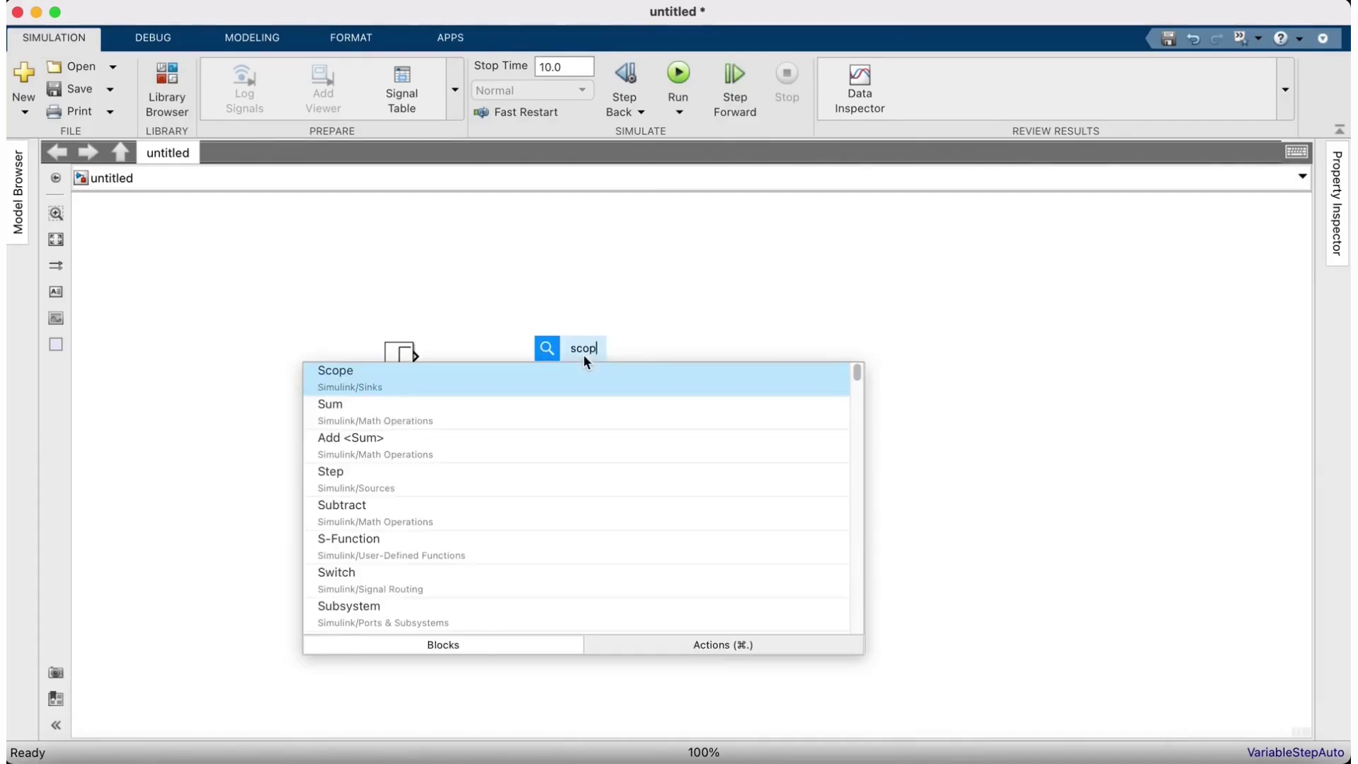
pyautogui.press('Return')
pyautogui.moveTo(417, 355); pyautogui.dragTo(529, 357)
# Run the simulation and view the Step signal in the Scope
pyautogui.press('super+t')
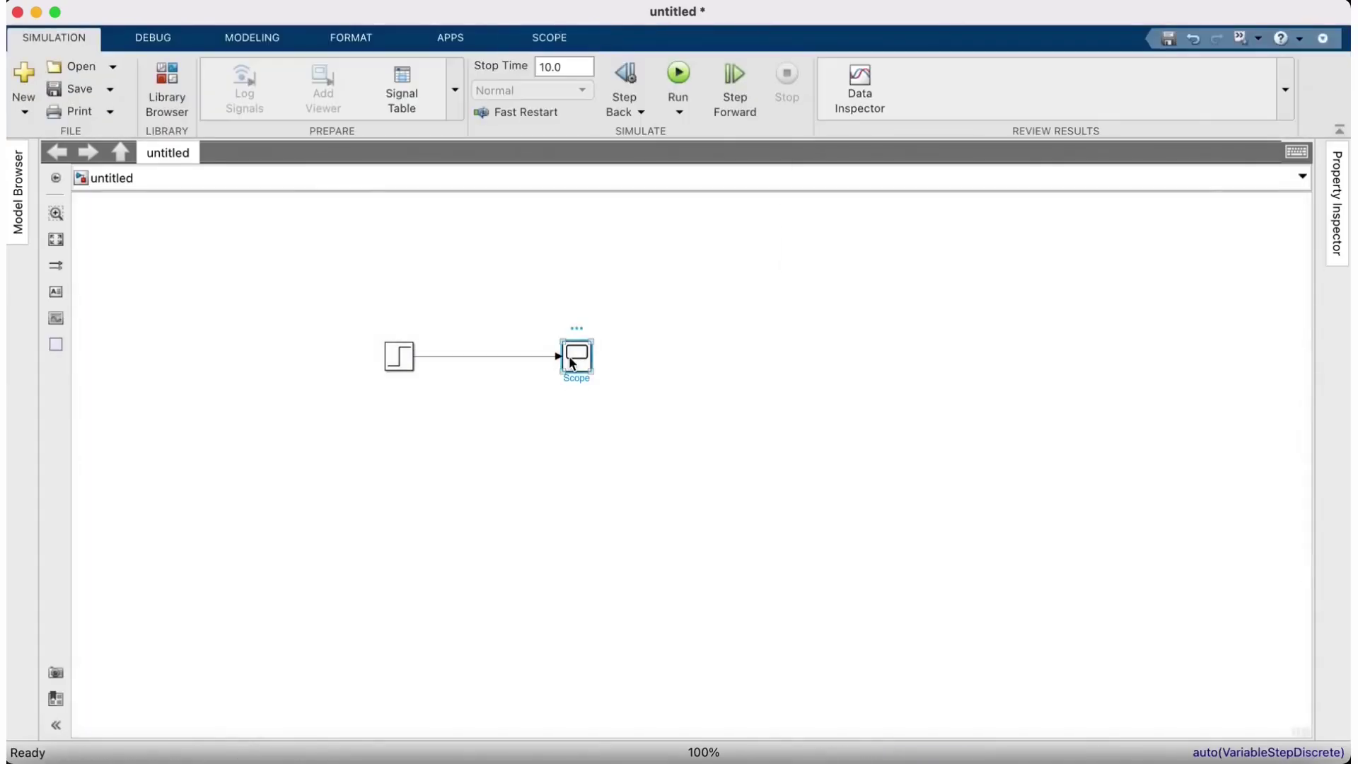
pyautogui.doubleClick(569, 355)
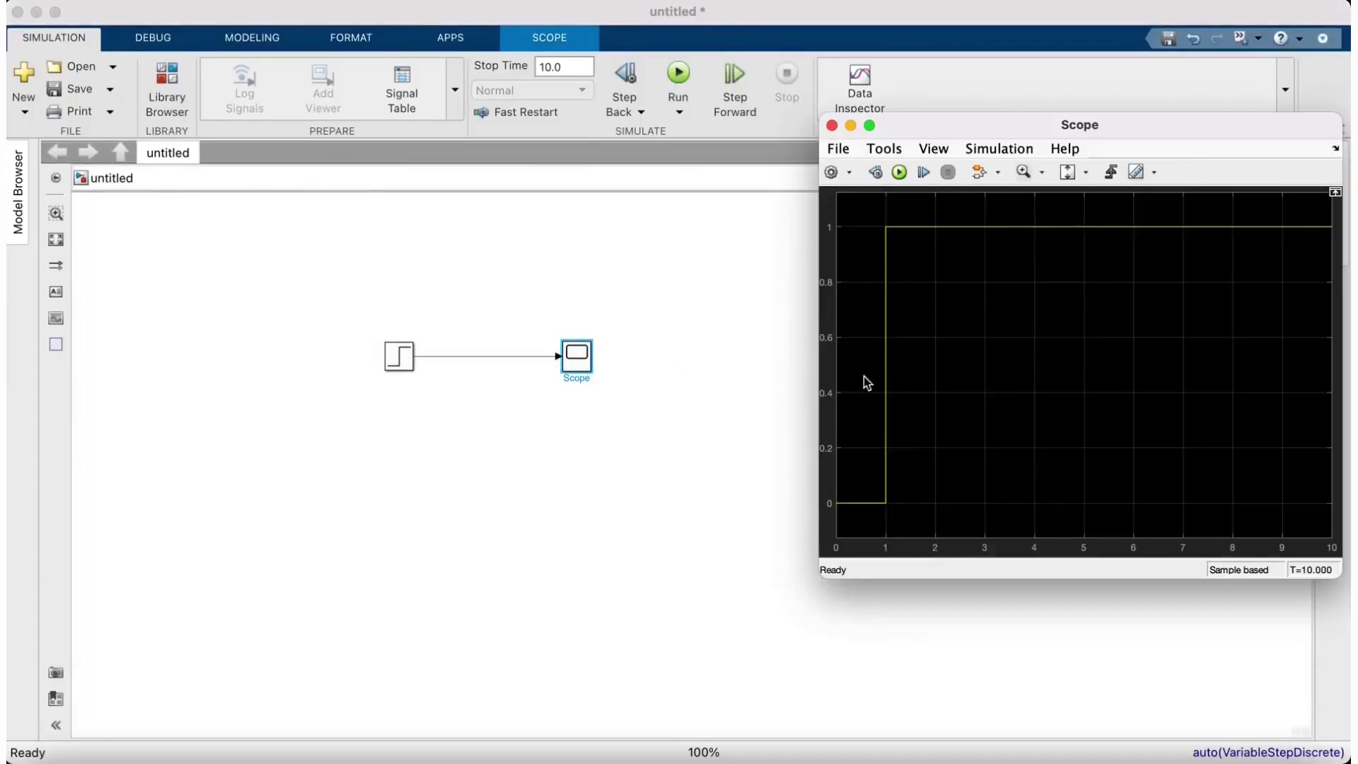
pyautogui.click(734, 424)
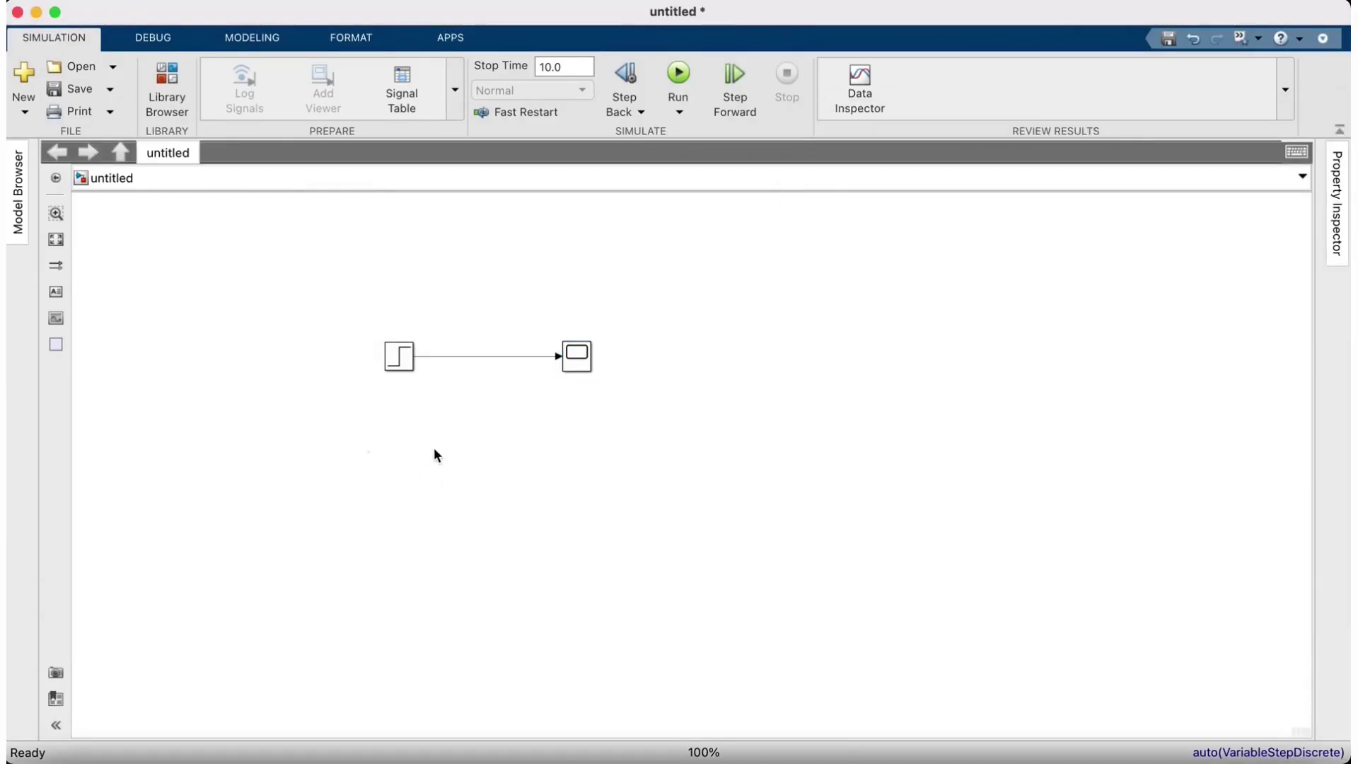
# Add a Ramp block connected to a copied Scope below the Step block, and run the simulation to view its output
pyautogui.write('ramp')
pyautogui.press('Return')
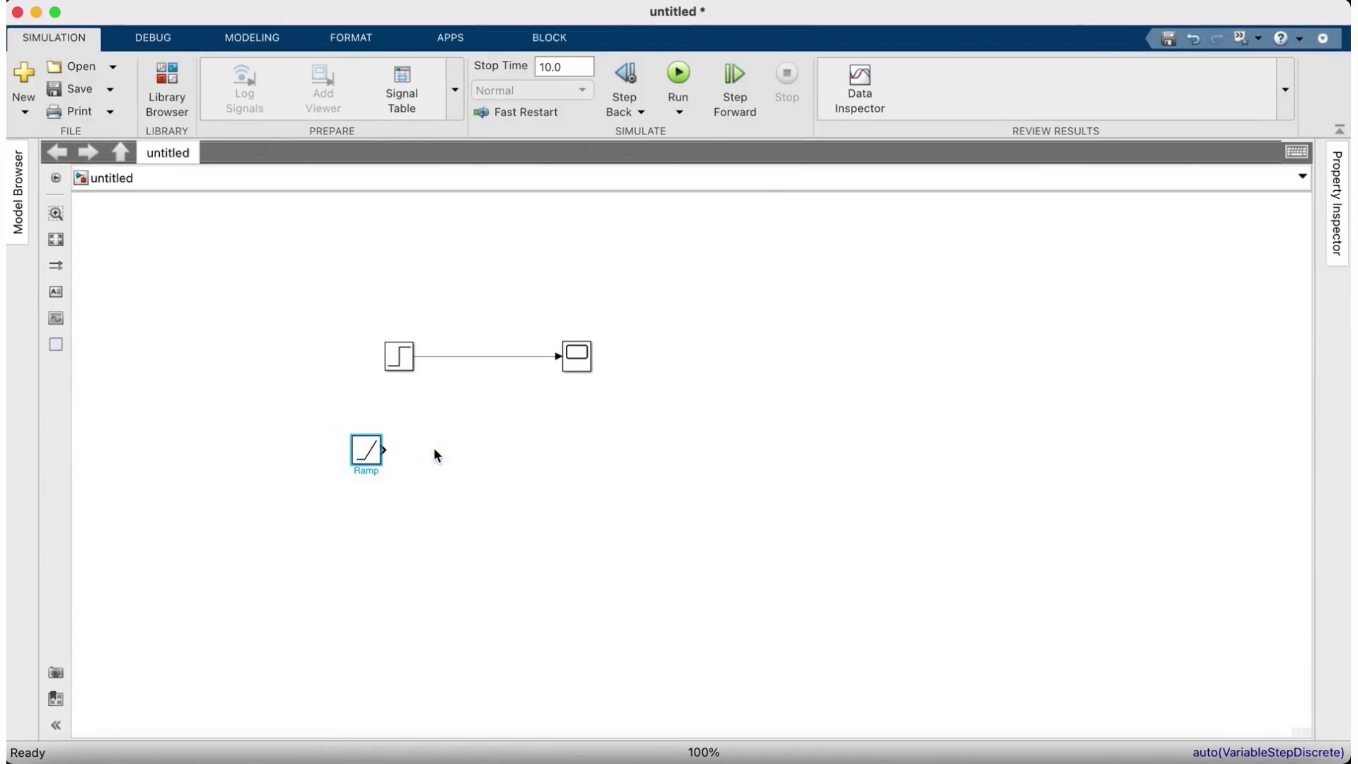
pyautogui.moveTo(575, 358); pyautogui.dragTo(577, 457)
pyautogui.press('super+t')
pyautogui.doubleClick(575, 457)
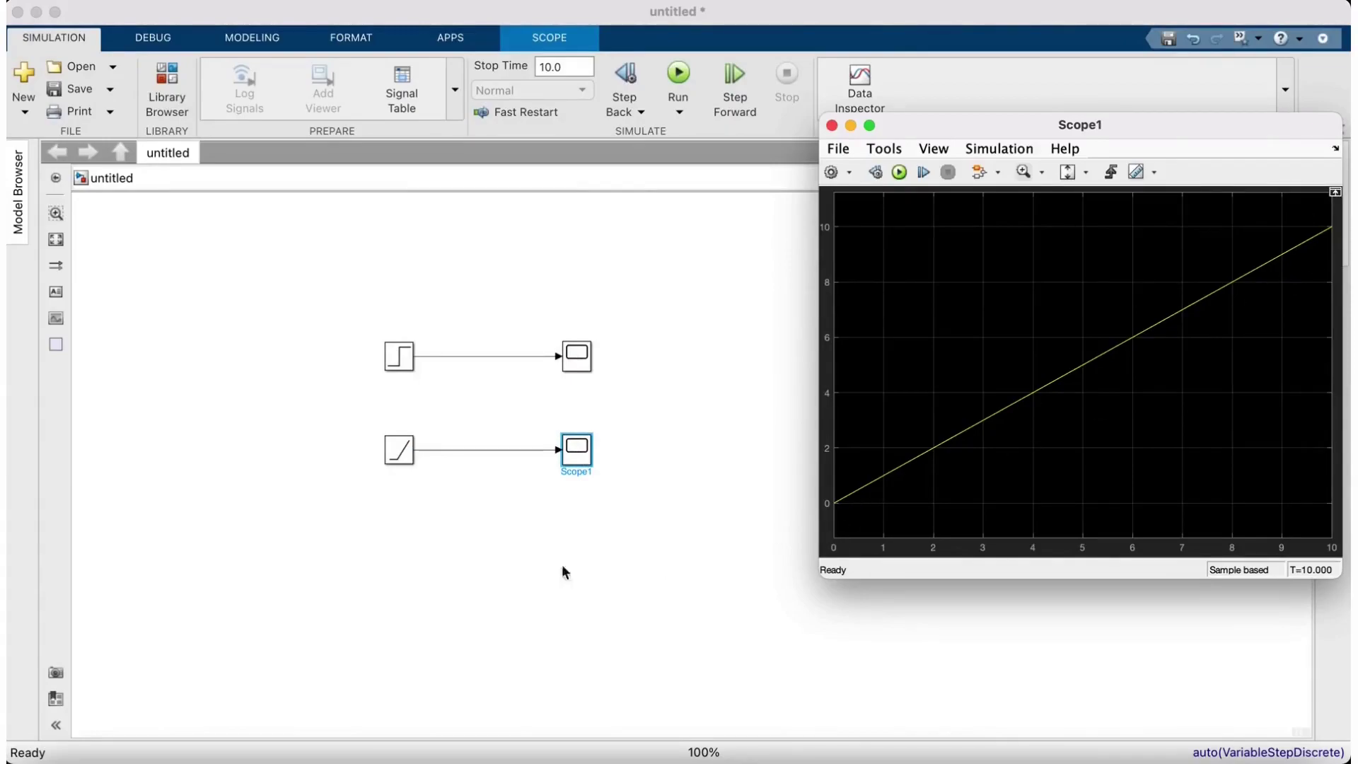
# Insert an Add block fed by the Step and Ramp signals, and view its simulated output in another copied Scope
pyautogui.click(474, 506)
pyautogui.write('ad')
pyautogui.press('Return')
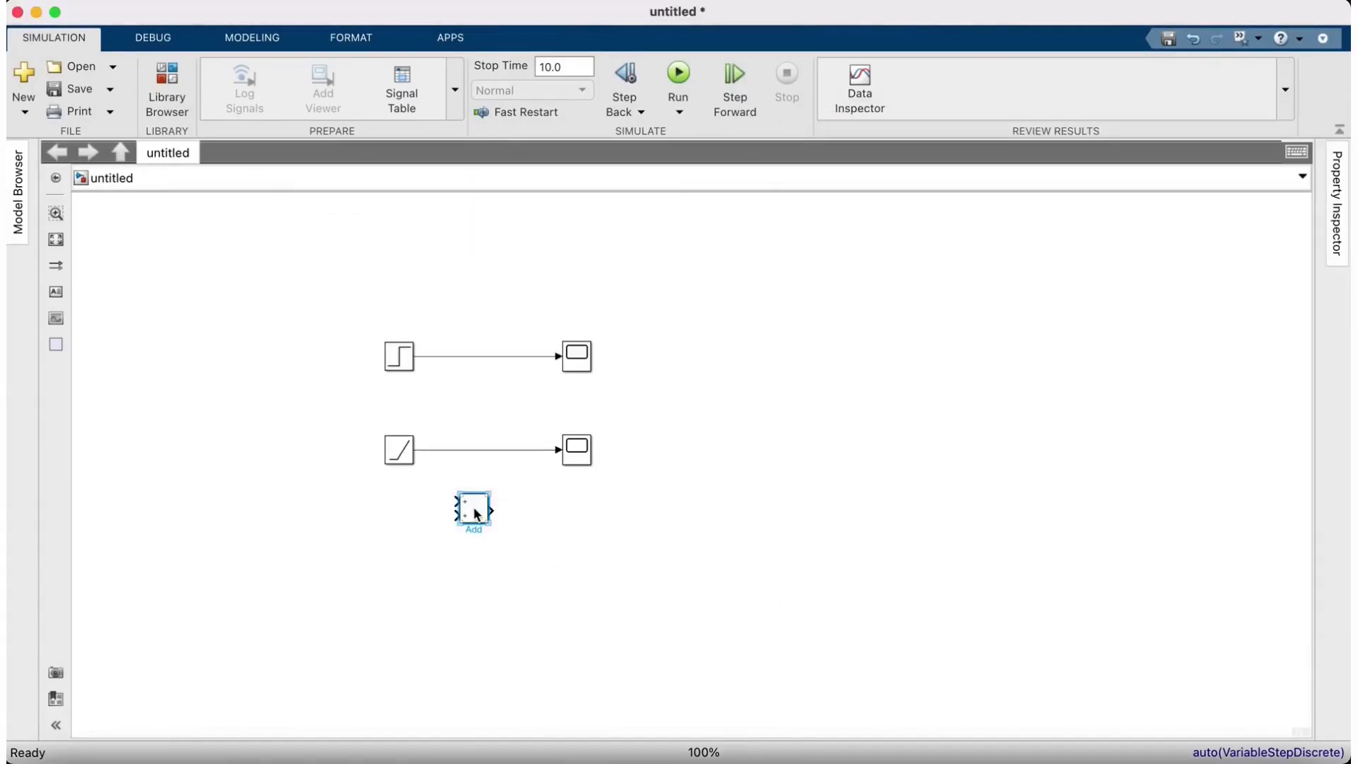
pyautogui.moveTo(474, 510)
pyautogui.mouseDown()
pyautogui.moveTo(526, 533)
pyautogui.moveTo(496, 356)
pyautogui.mouseUp()
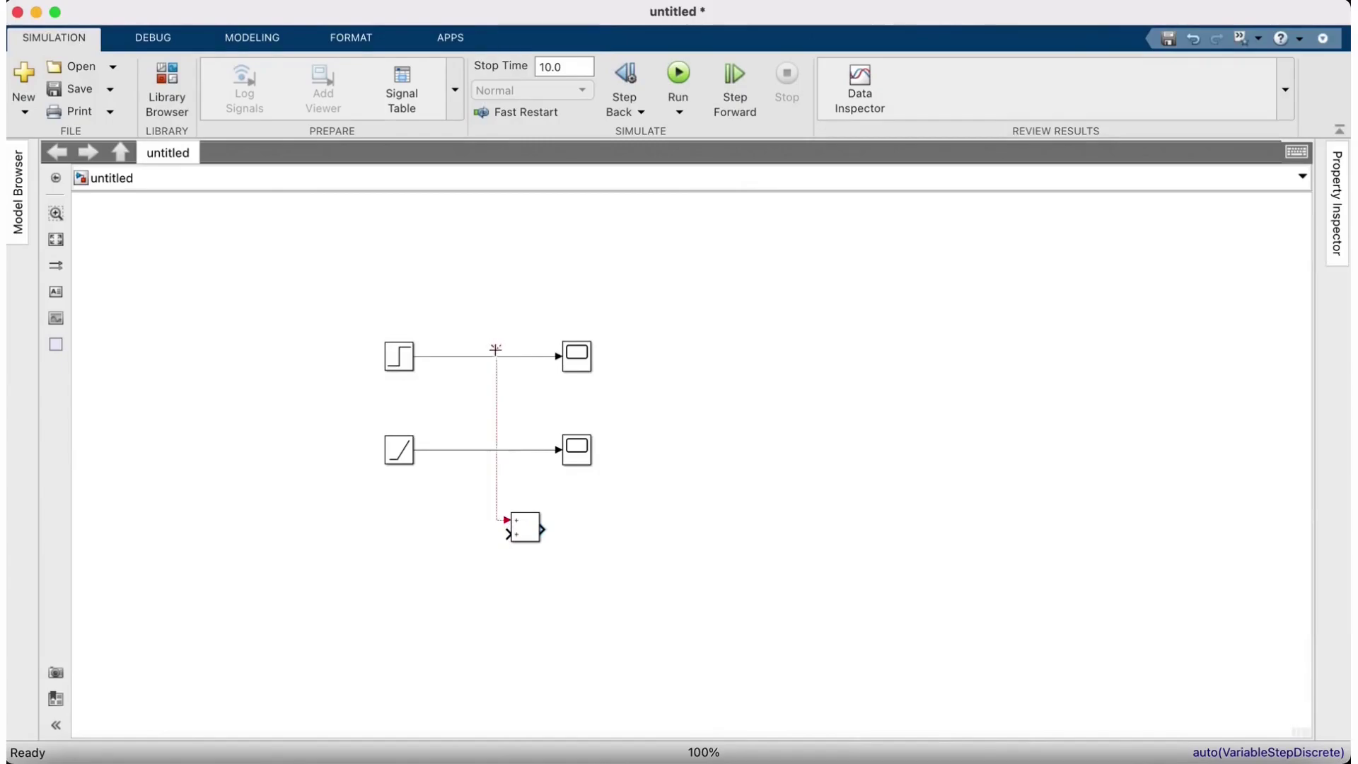
pyautogui.moveTo(460, 451); pyautogui.dragTo(508, 534)
pyautogui.moveTo(577, 453); pyautogui.dragTo(580, 532)
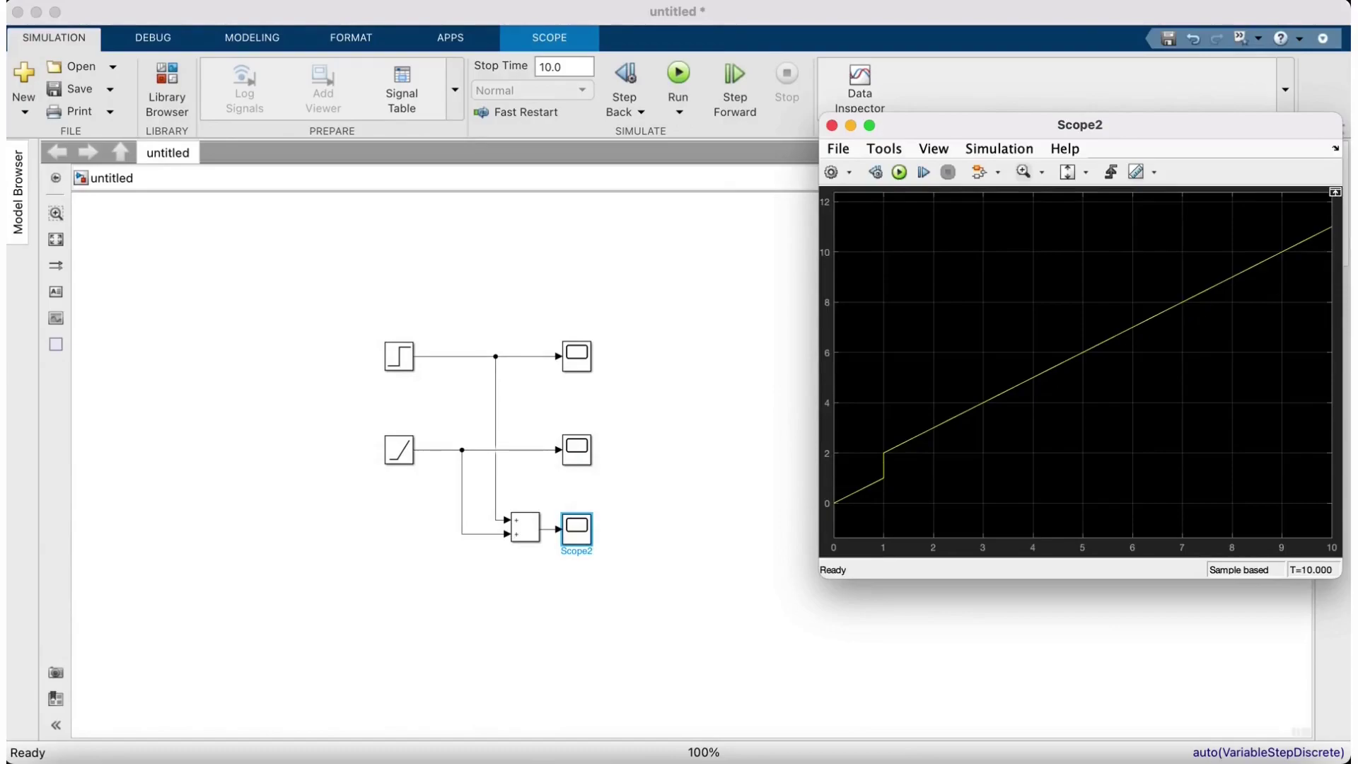
pyautogui.click(542, 566)
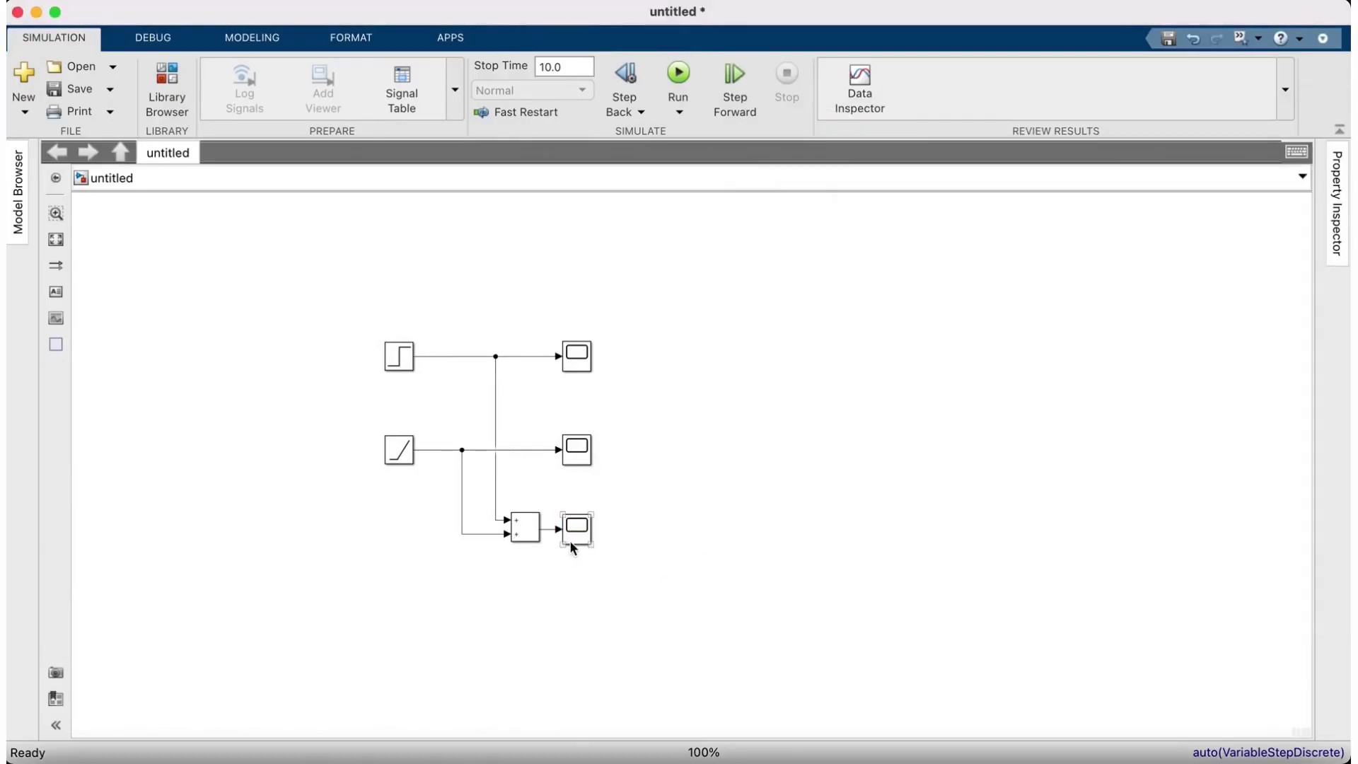
# Move the Add block's Scope up and branch the Step and Ramp signals into it as additional inputs
pyautogui.moveTo(571, 535); pyautogui.dragTo(569, 495)
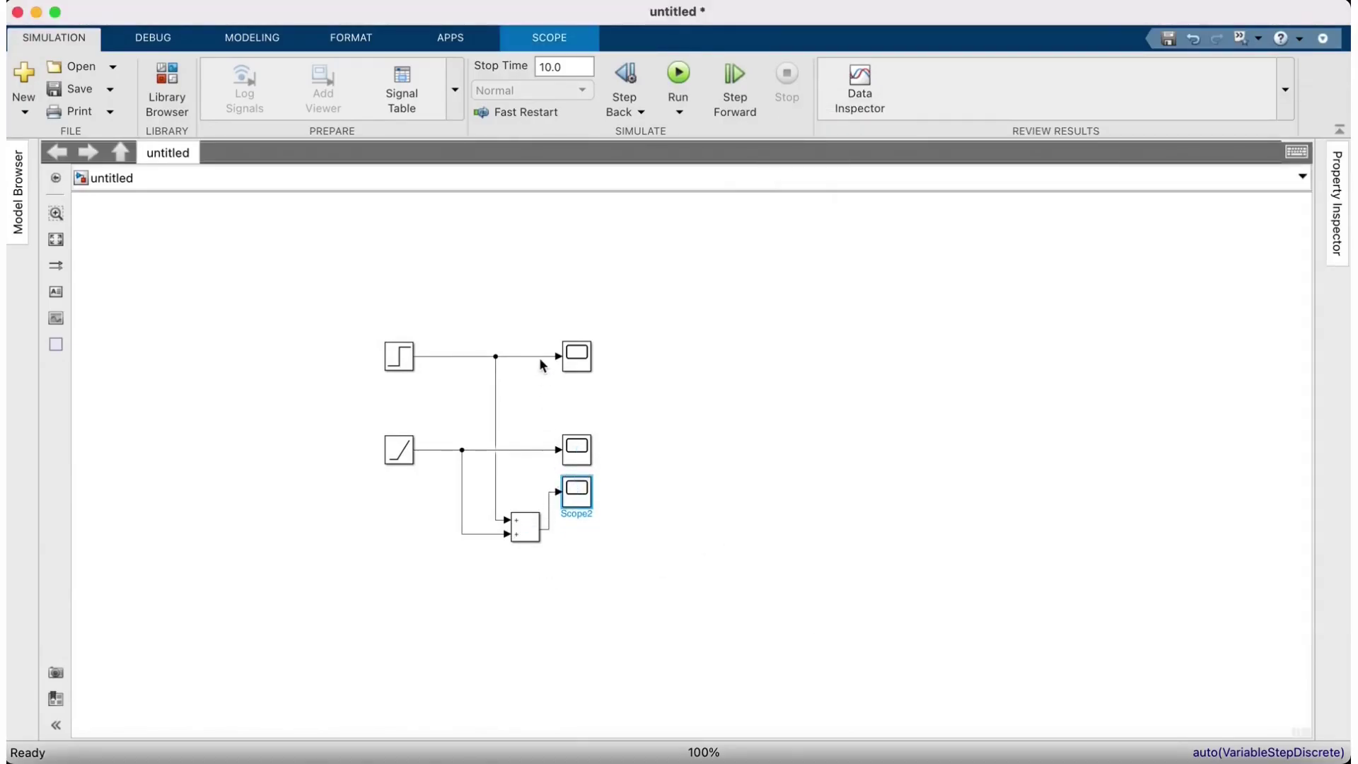
pyautogui.moveTo(543, 357); pyautogui.dragTo(558, 486)
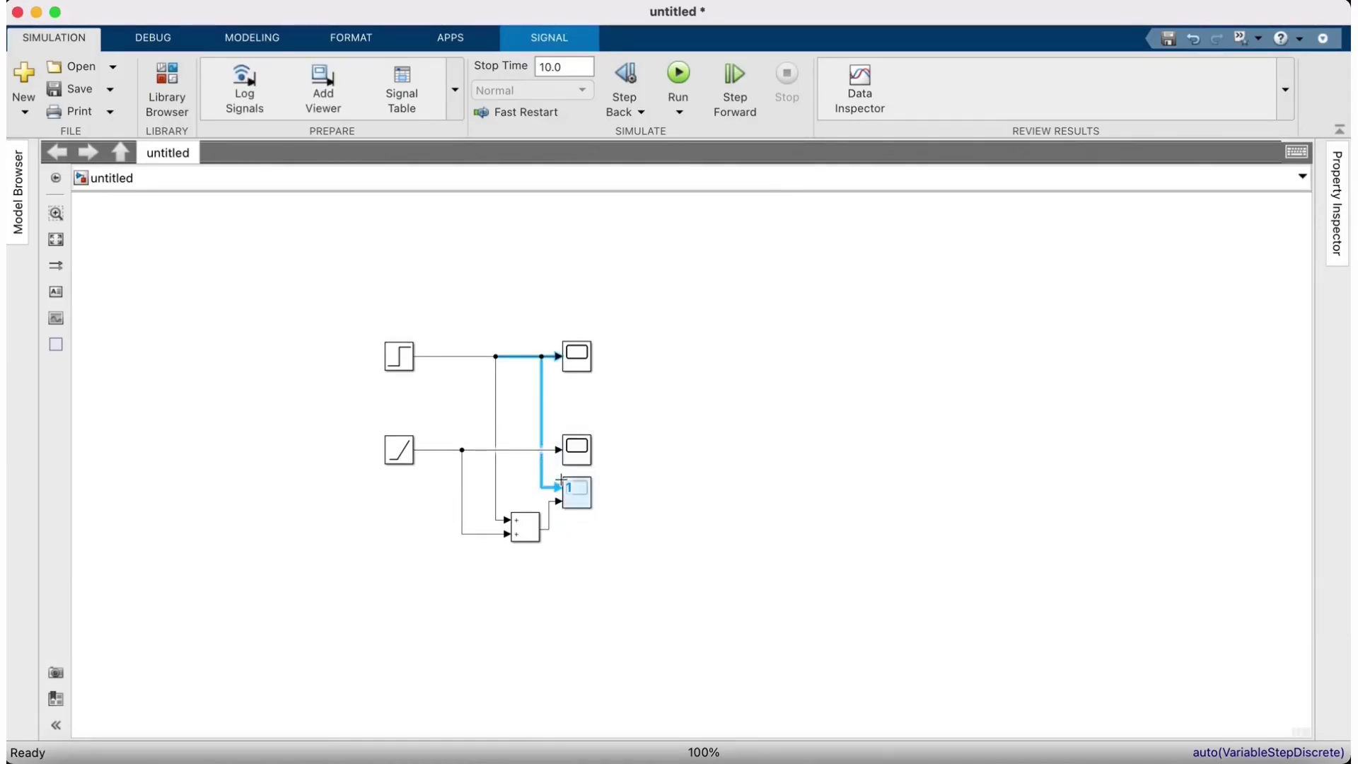
pyautogui.click(531, 451)
pyautogui.moveTo(530, 451); pyautogui.dragTo(560, 497)
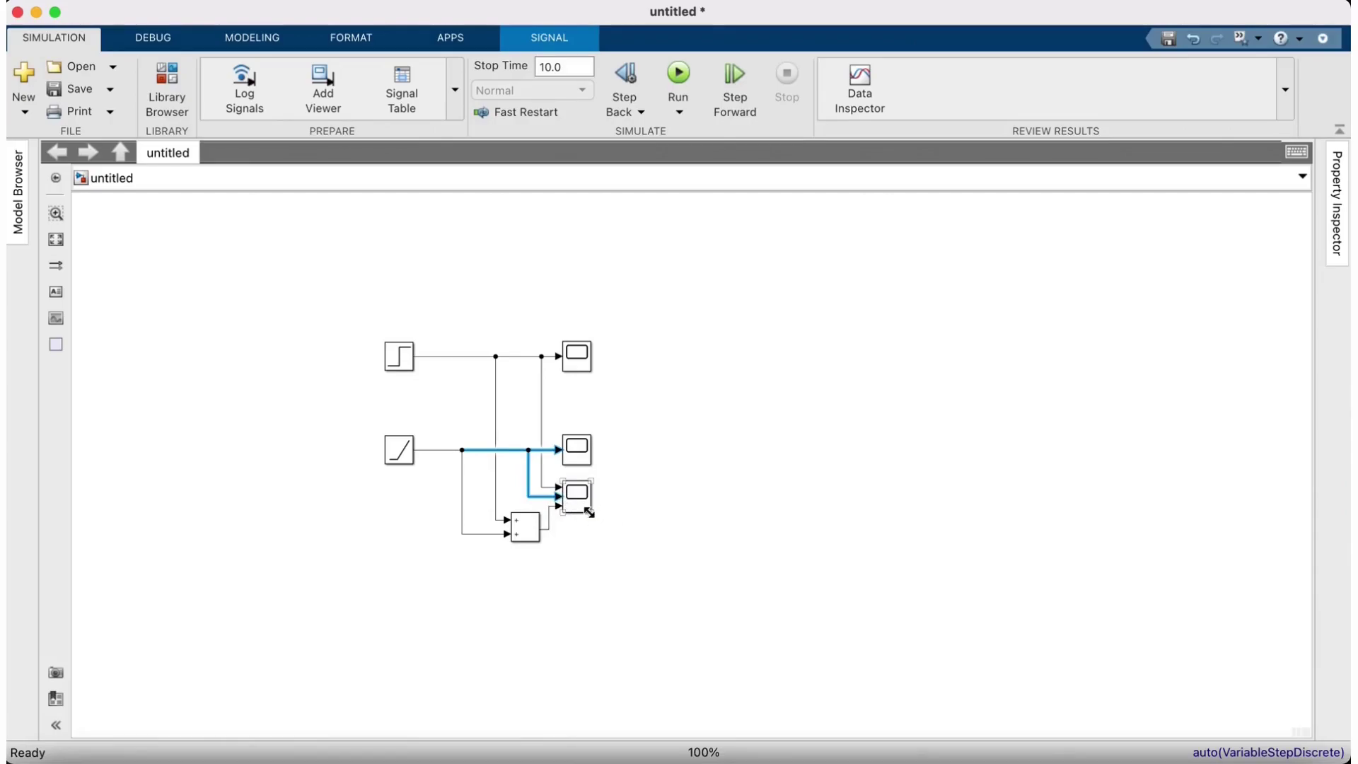
# Make the three-input Scope taller, and tidy the layout by moving the Ramp branch line left and the Add block slightly down
pyautogui.moveTo(589, 512); pyautogui.dragTo(591, 542)
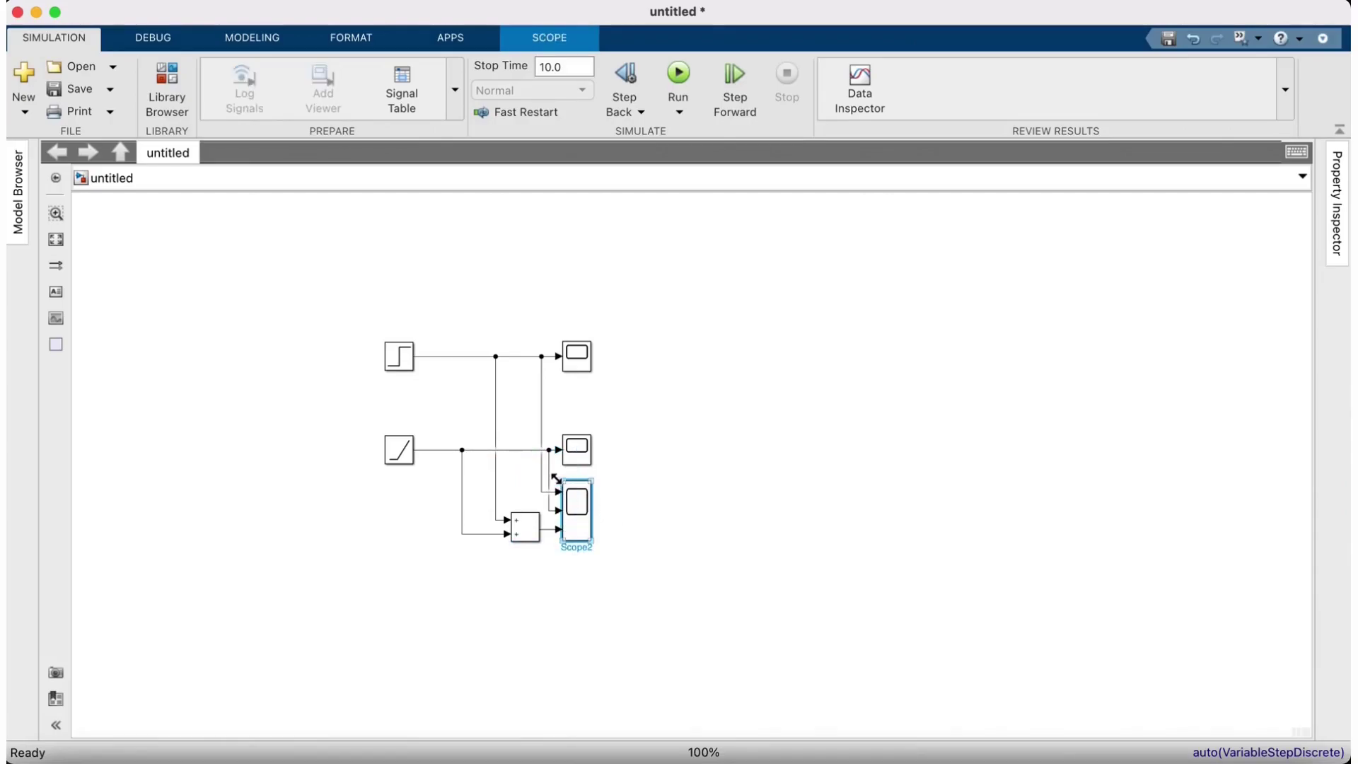
pyautogui.moveTo(551, 478); pyautogui.dragTo(532, 478)
pyautogui.click(534, 529)
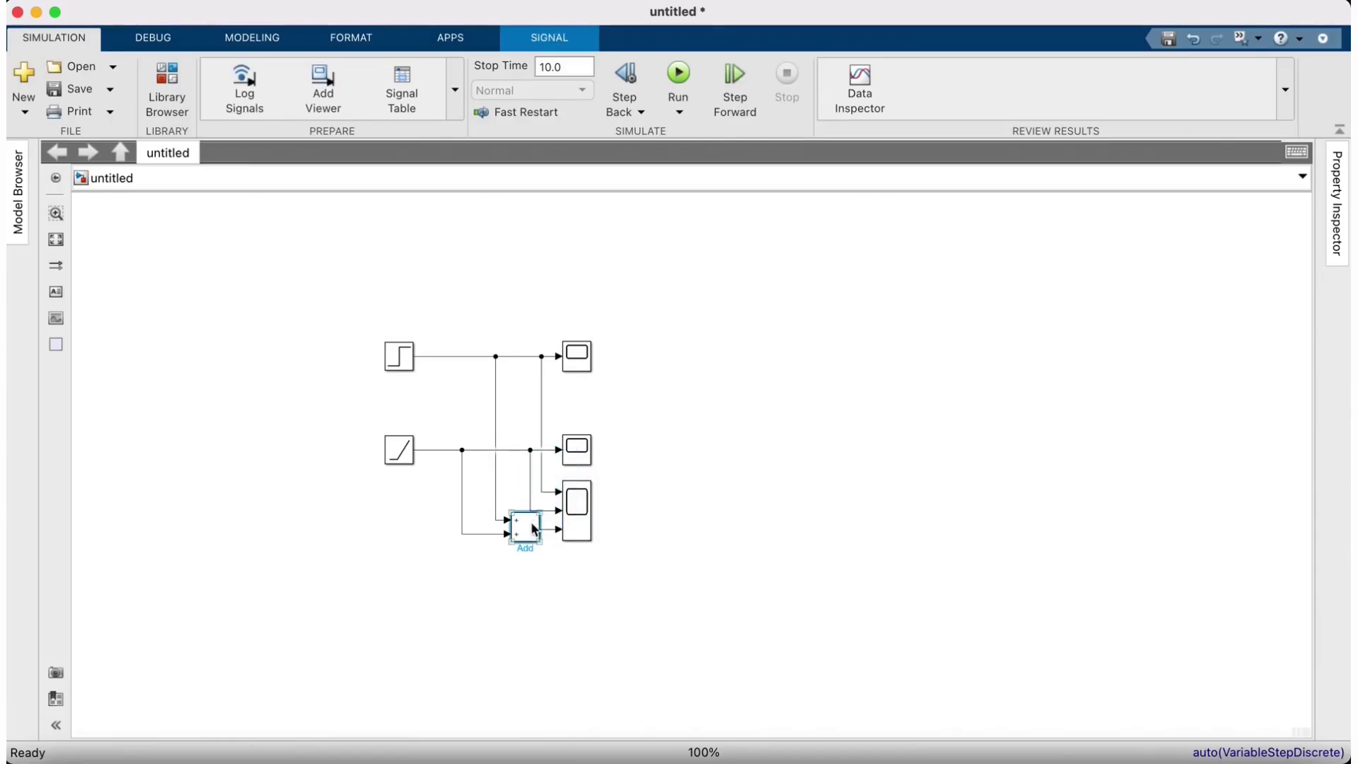
pyautogui.moveTo(534, 530); pyautogui.dragTo(535, 543)
pyautogui.click(613, 546)
# Shift the three Scopes and the Add block slightly left together
pyautogui.moveTo(538, 317); pyautogui.dragTo(665, 601)
pyautogui.moveTo(576, 362); pyautogui.dragTo(545, 355)
pyautogui.click(558, 228)
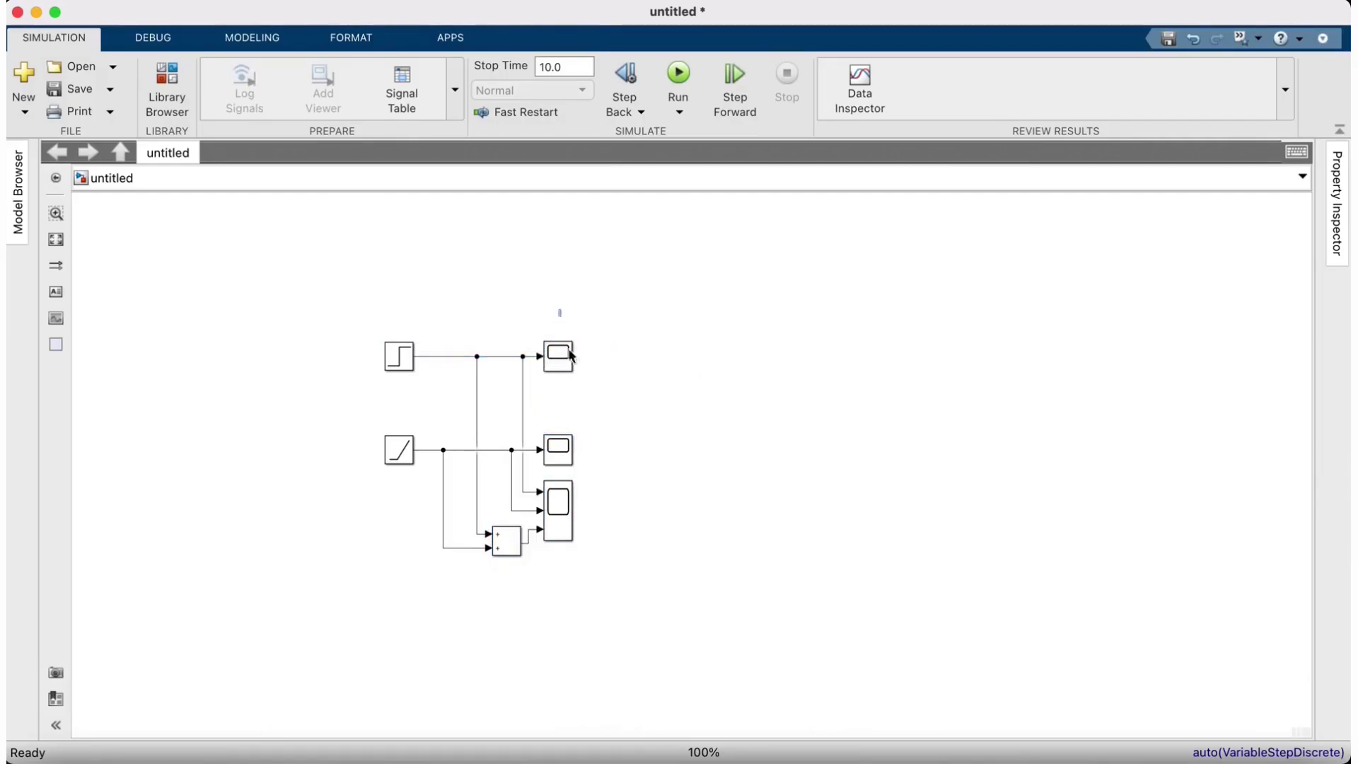
# Move the three Scopes together farther right and shift the Add block slightly up so its output line runs straight
pyautogui.moveTo(534, 273); pyautogui.dragTo(652, 654)
pyautogui.moveTo(558, 517); pyautogui.dragTo(708, 516)
pyautogui.click(792, 398)
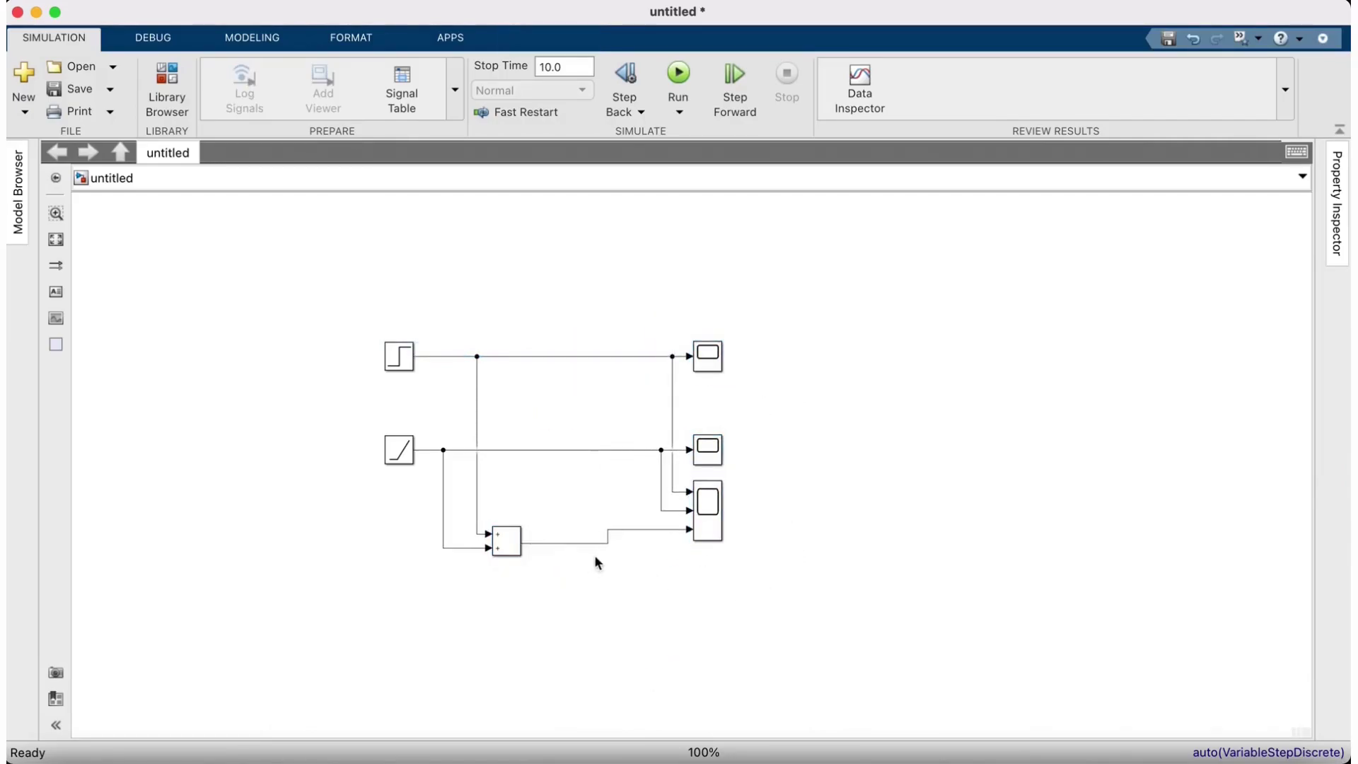
pyautogui.moveTo(504, 553); pyautogui.dragTo(502, 538)
# Label the Step signal step_input, the Ramp signal ramp_input and the Add block's output sum_of_signals
pyautogui.click(574, 355)
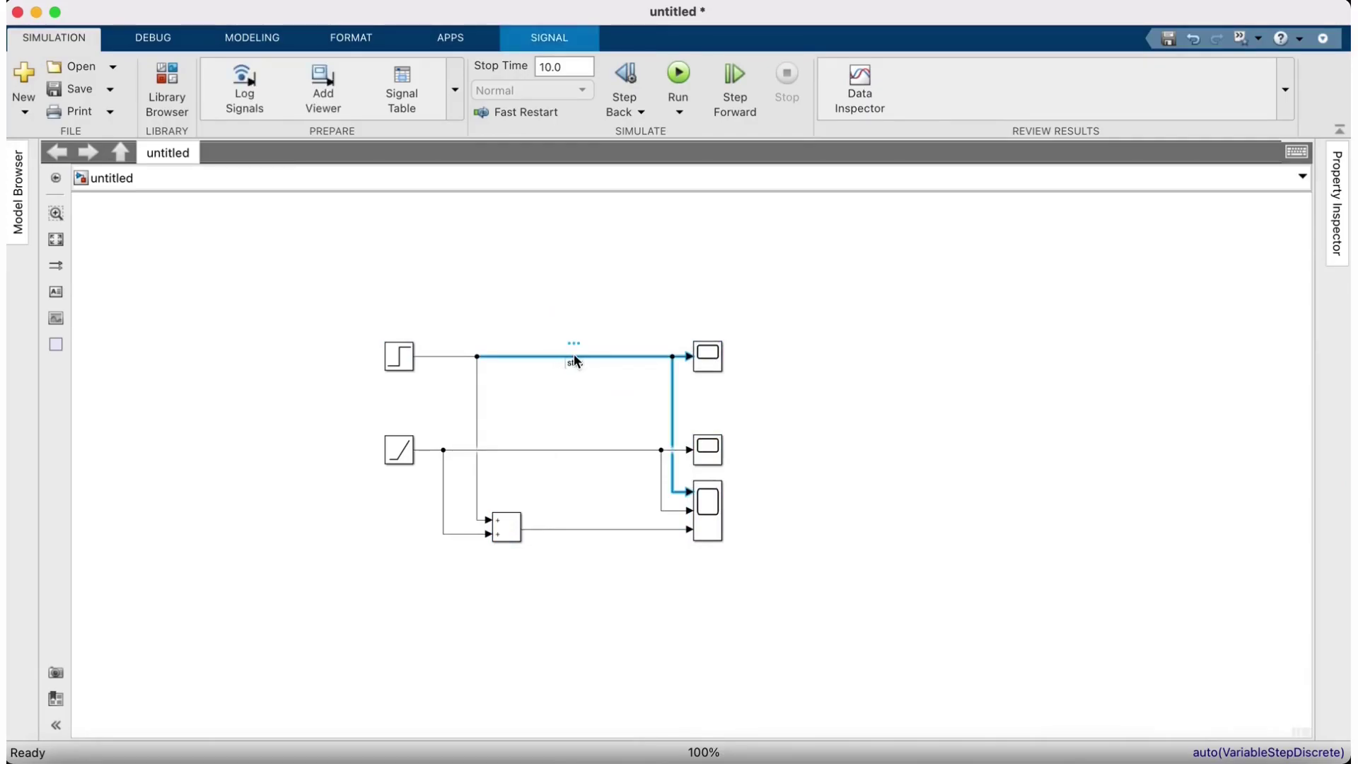
pyautogui.write('step_input')
pyautogui.click(572, 376)
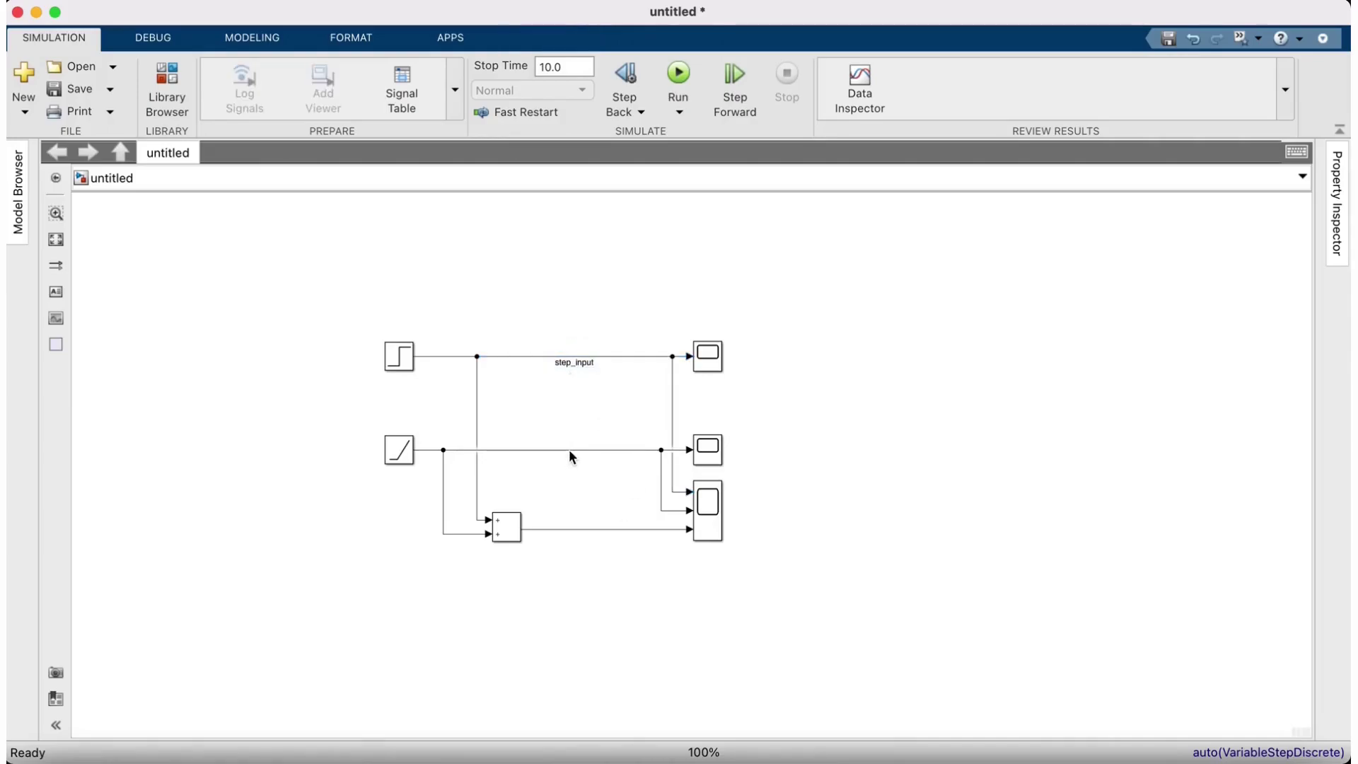
pyautogui.doubleClick(570, 451)
pyautogui.write('ramp')
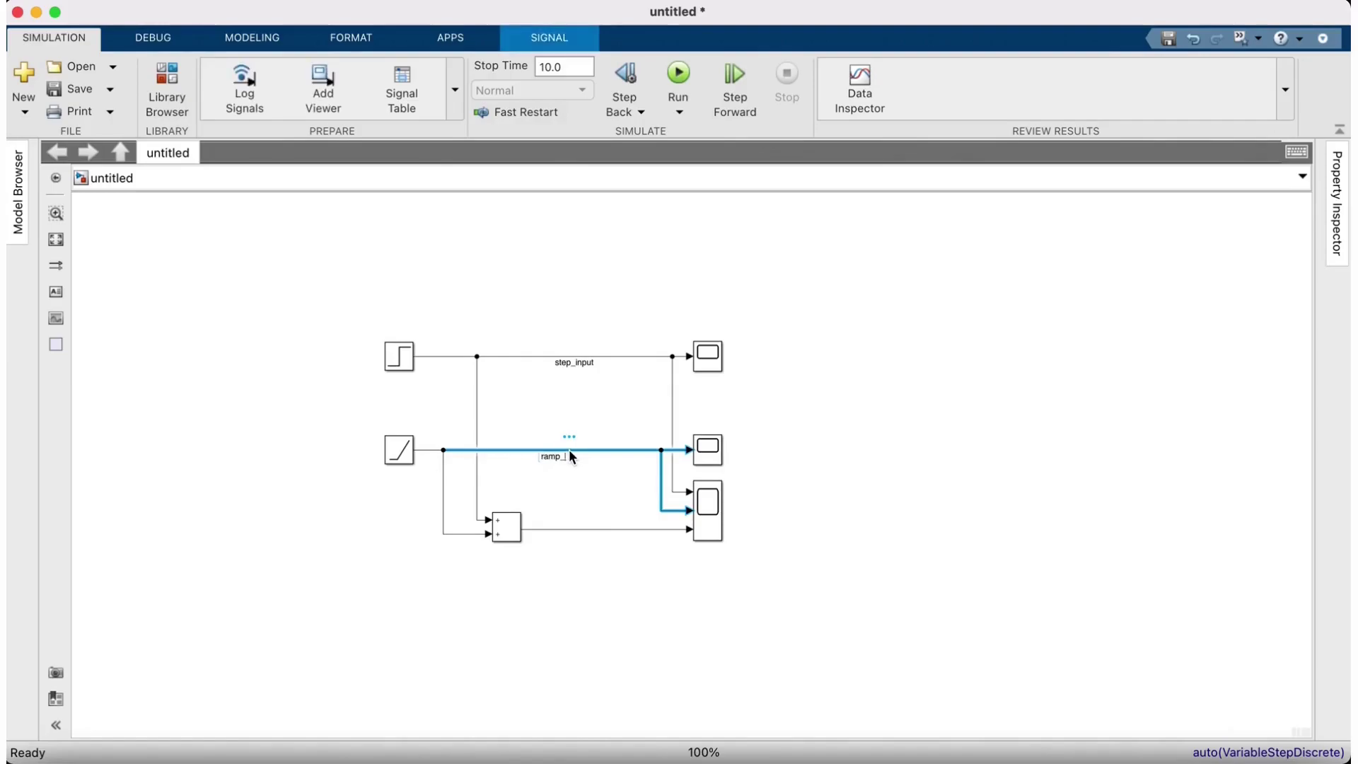
pyautogui.write('_input')
pyautogui.doubleClick(576, 529)
pyautogui.write('sum')
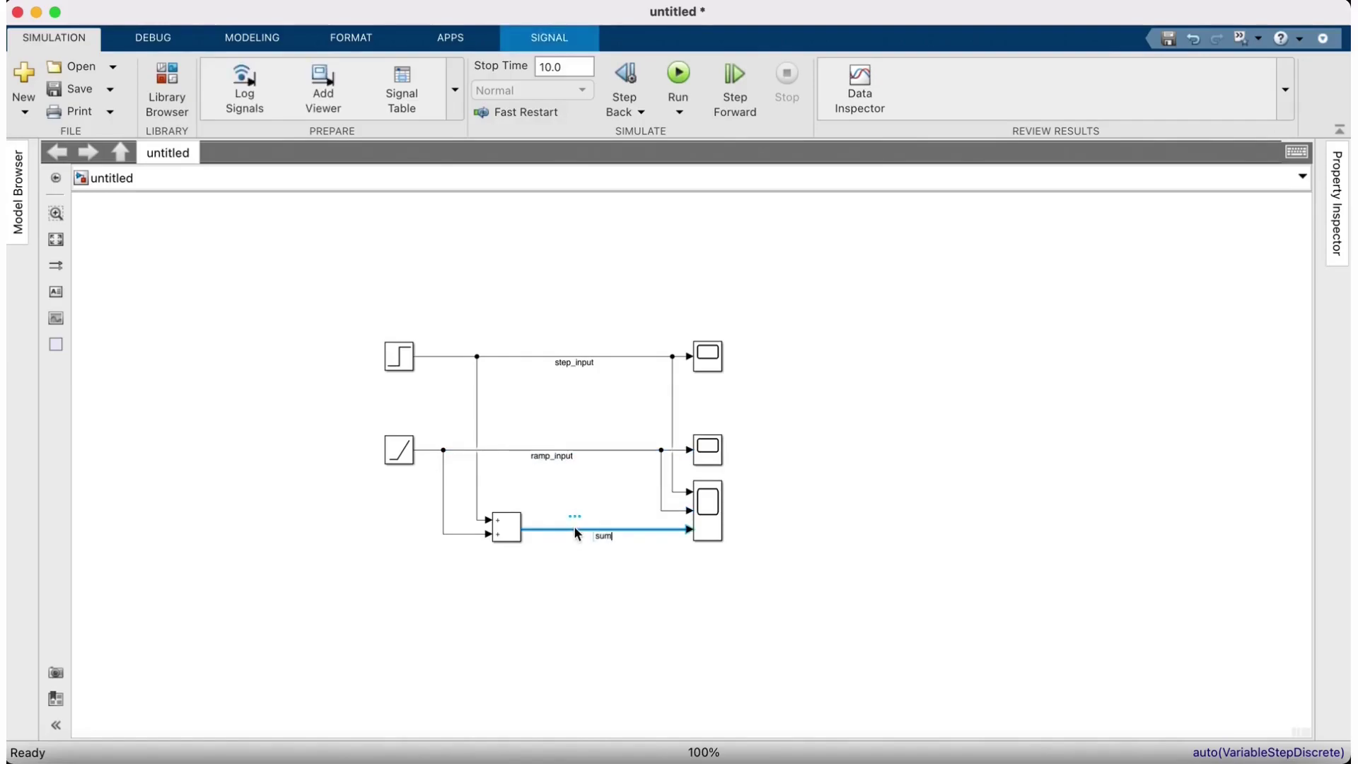
pyautogui.write('_of_signals')
pyautogui.click(870, 537)
# Rerun the simulation and show a legend in the three-input Scope's plot
pyautogui.press('super+t')
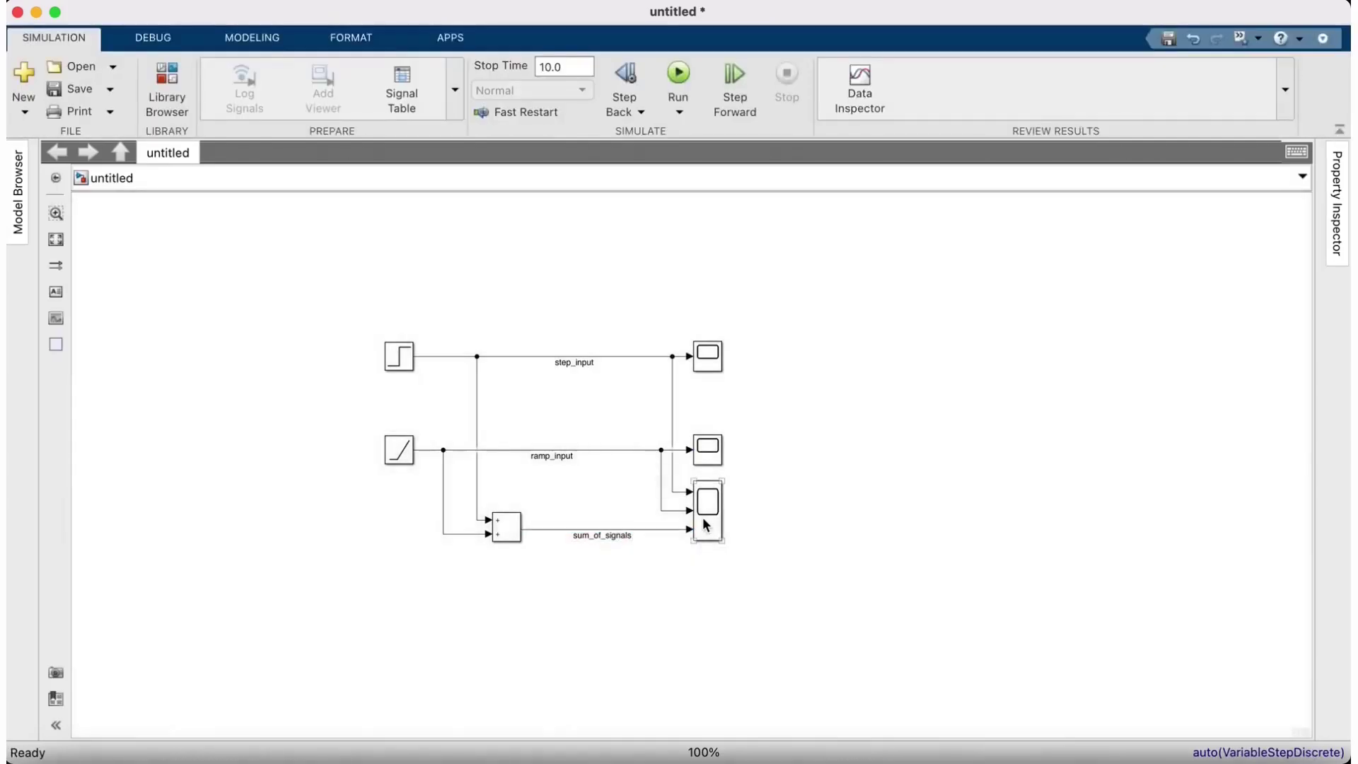
pyautogui.doubleClick(705, 524)
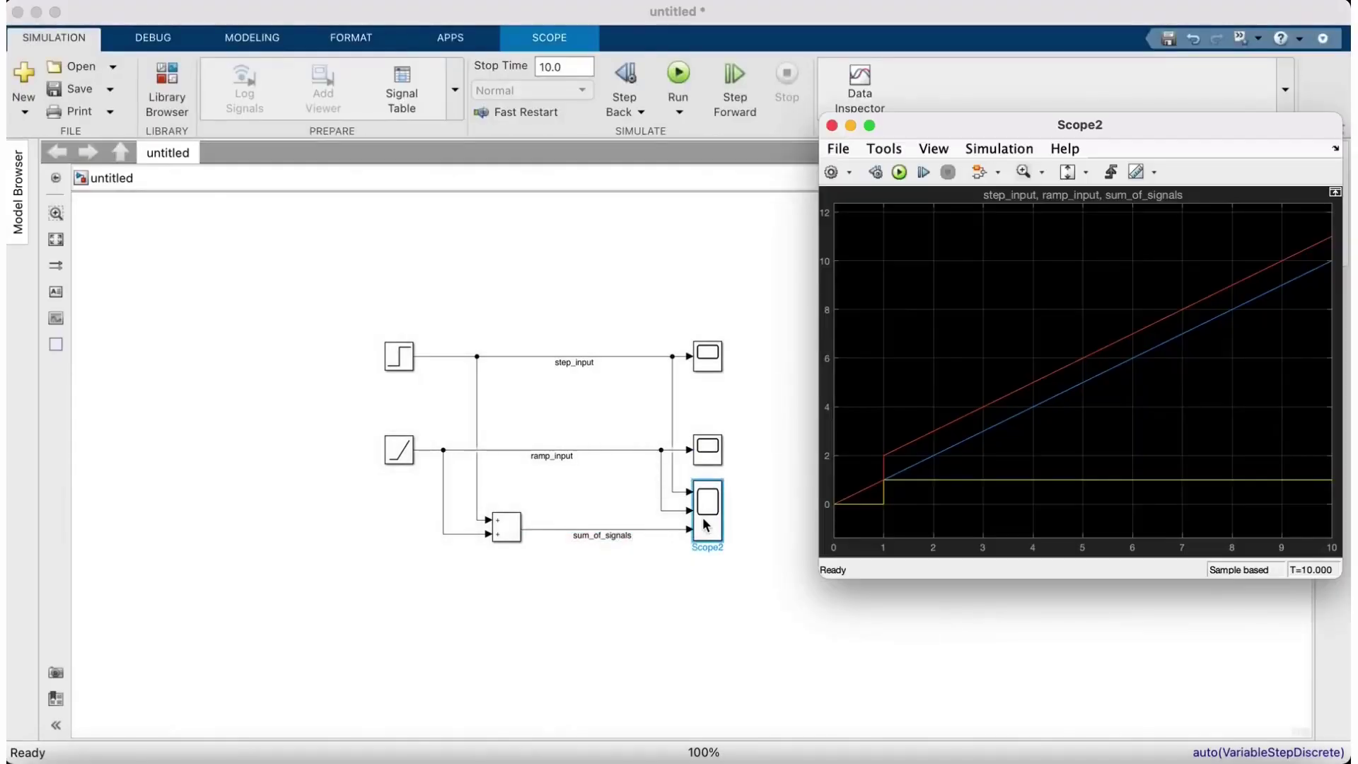
pyautogui.click(832, 175)
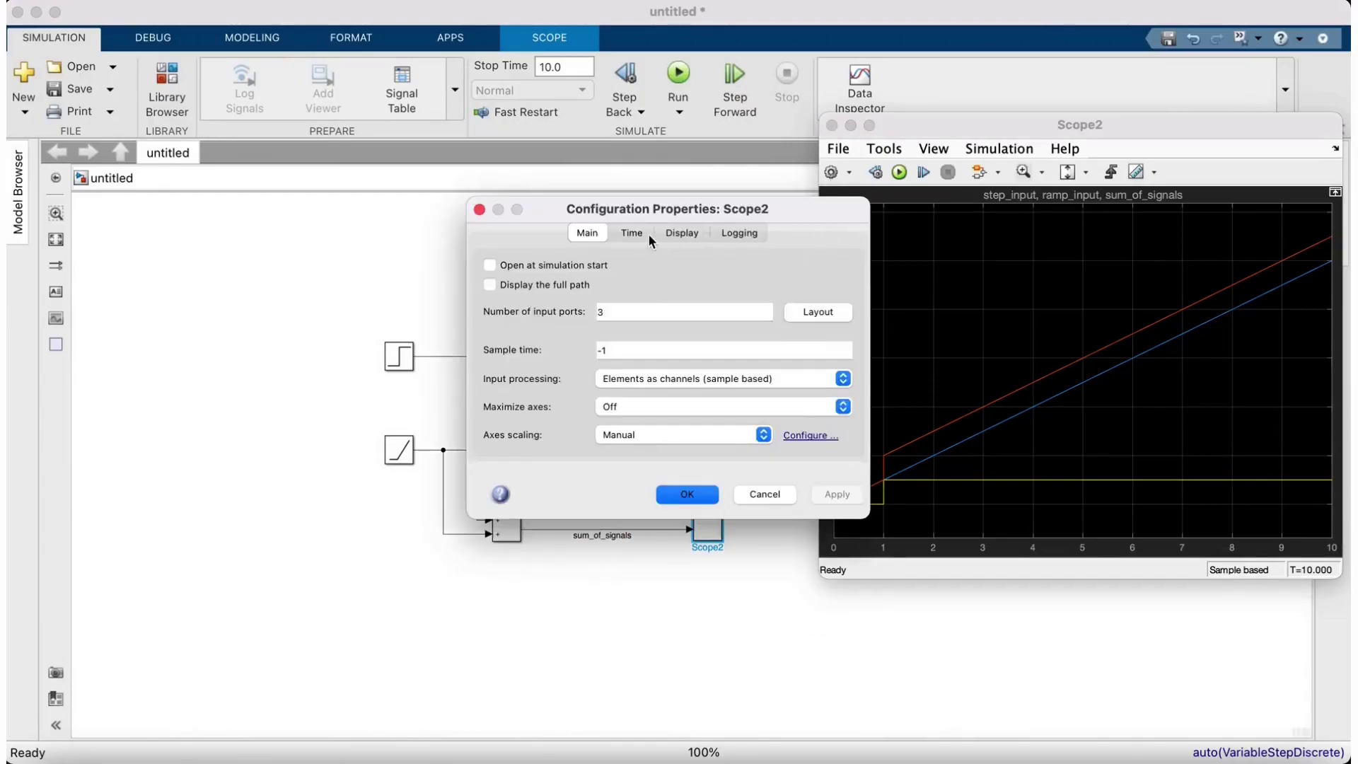
pyautogui.click(682, 234)
pyautogui.click(522, 322)
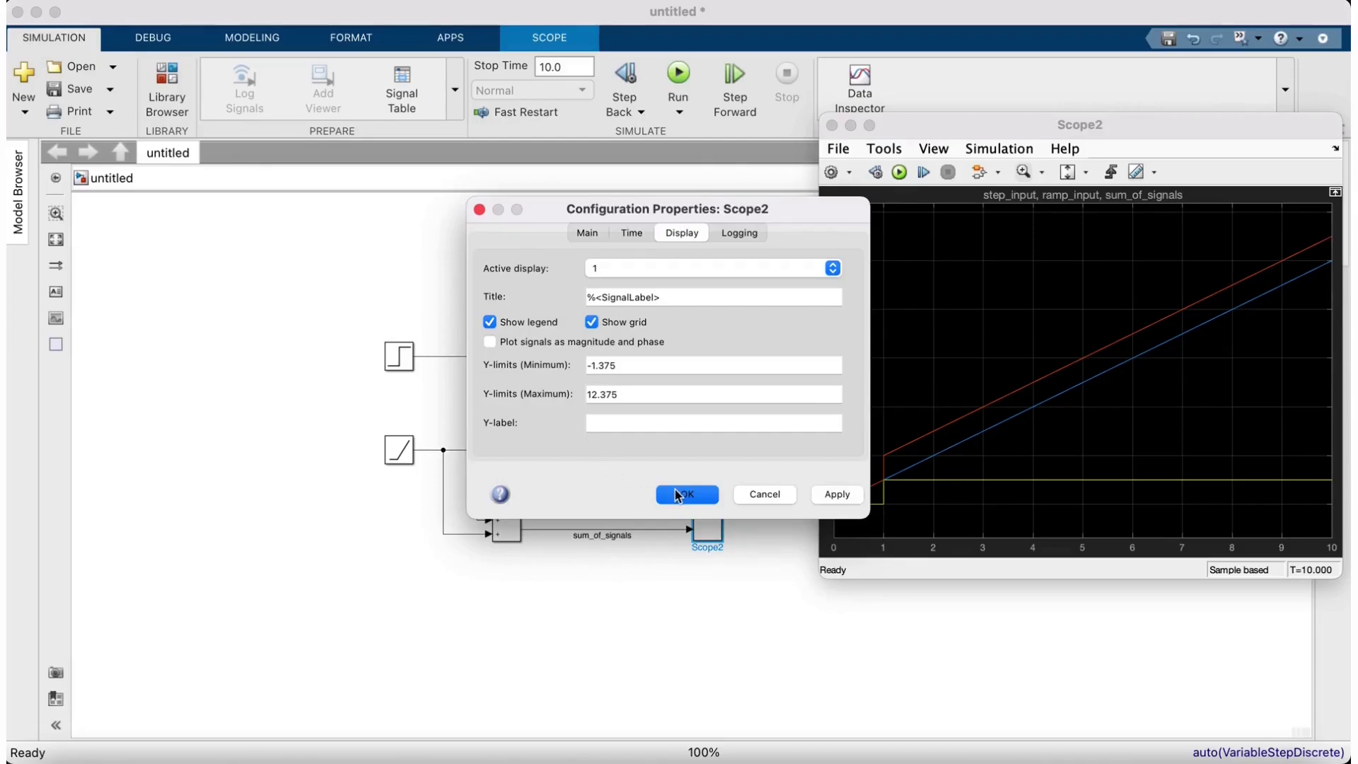
pyautogui.click(758, 493)
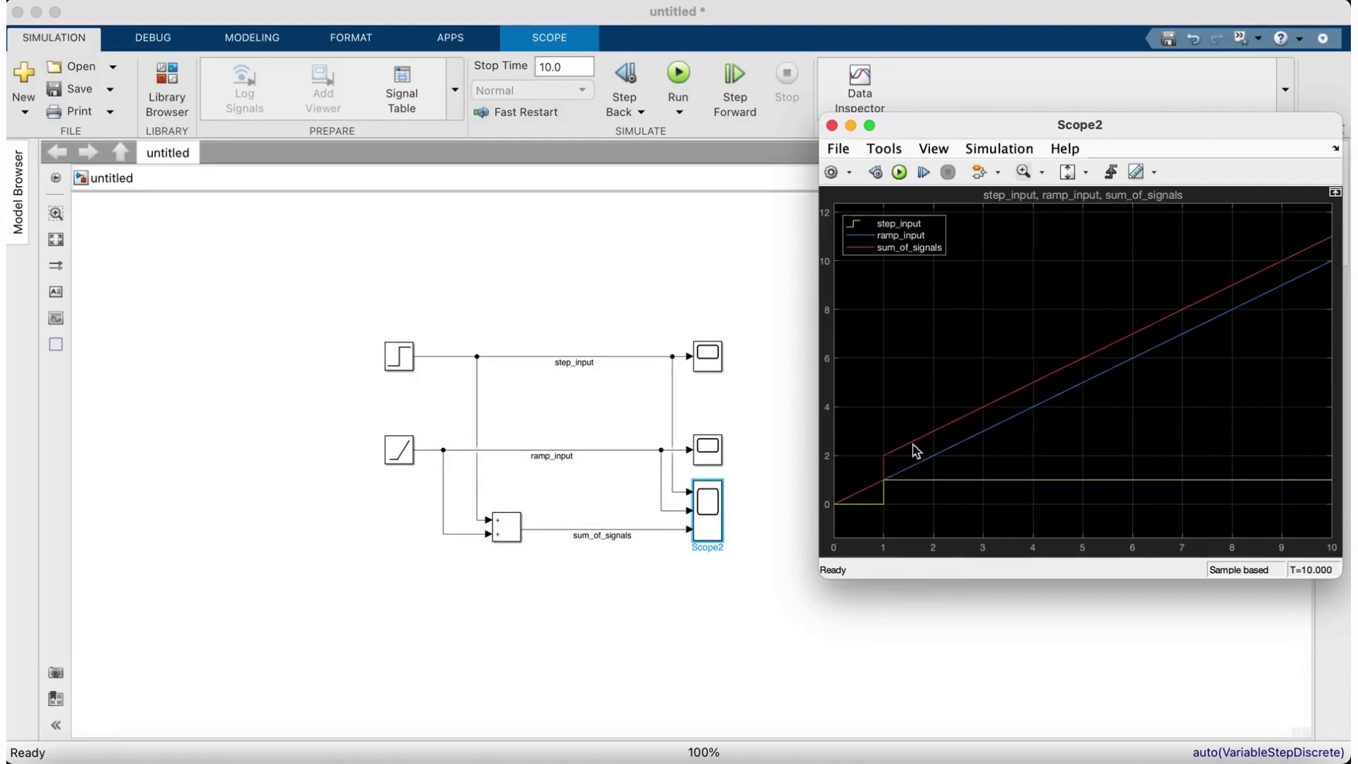
pyautogui.click(771, 598)
pyautogui.moveTo(779, 613); pyautogui.dragTo(238, 224)
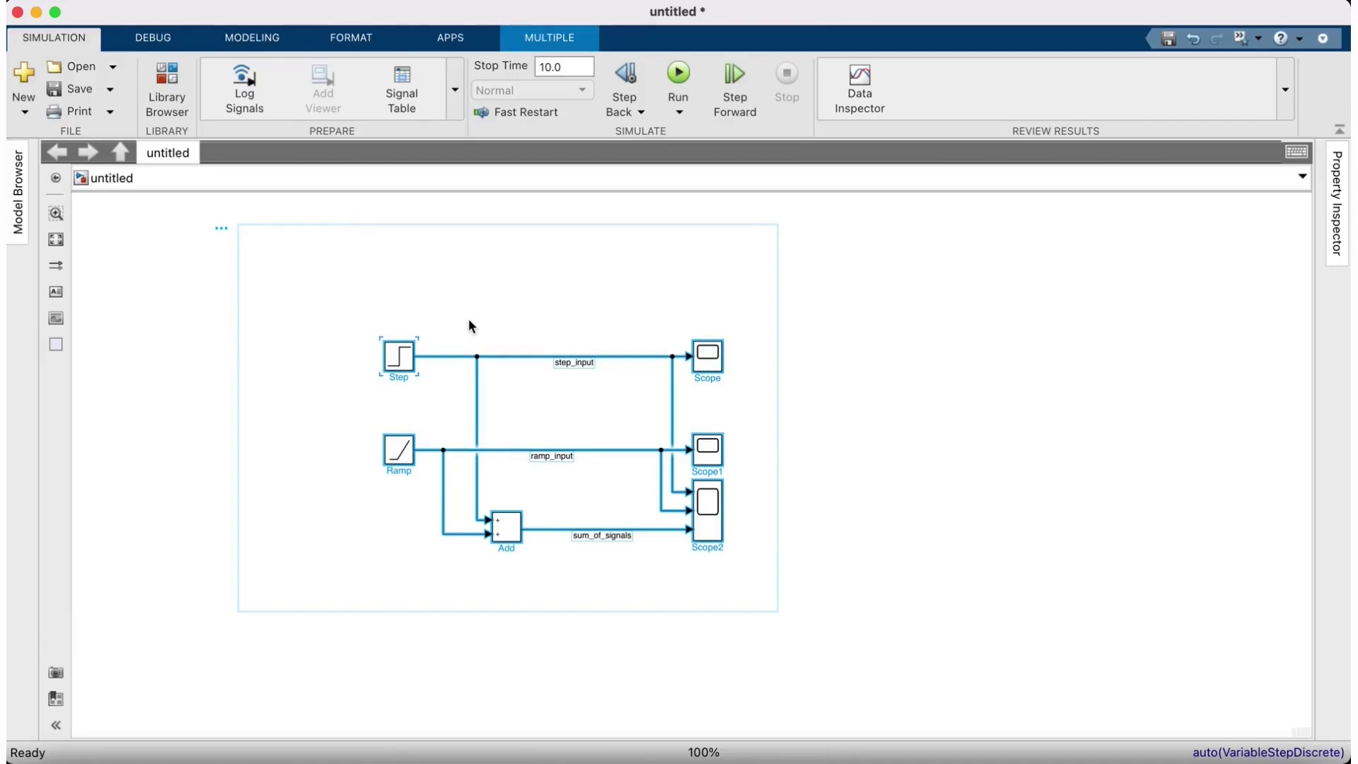
pyautogui.click(918, 268)
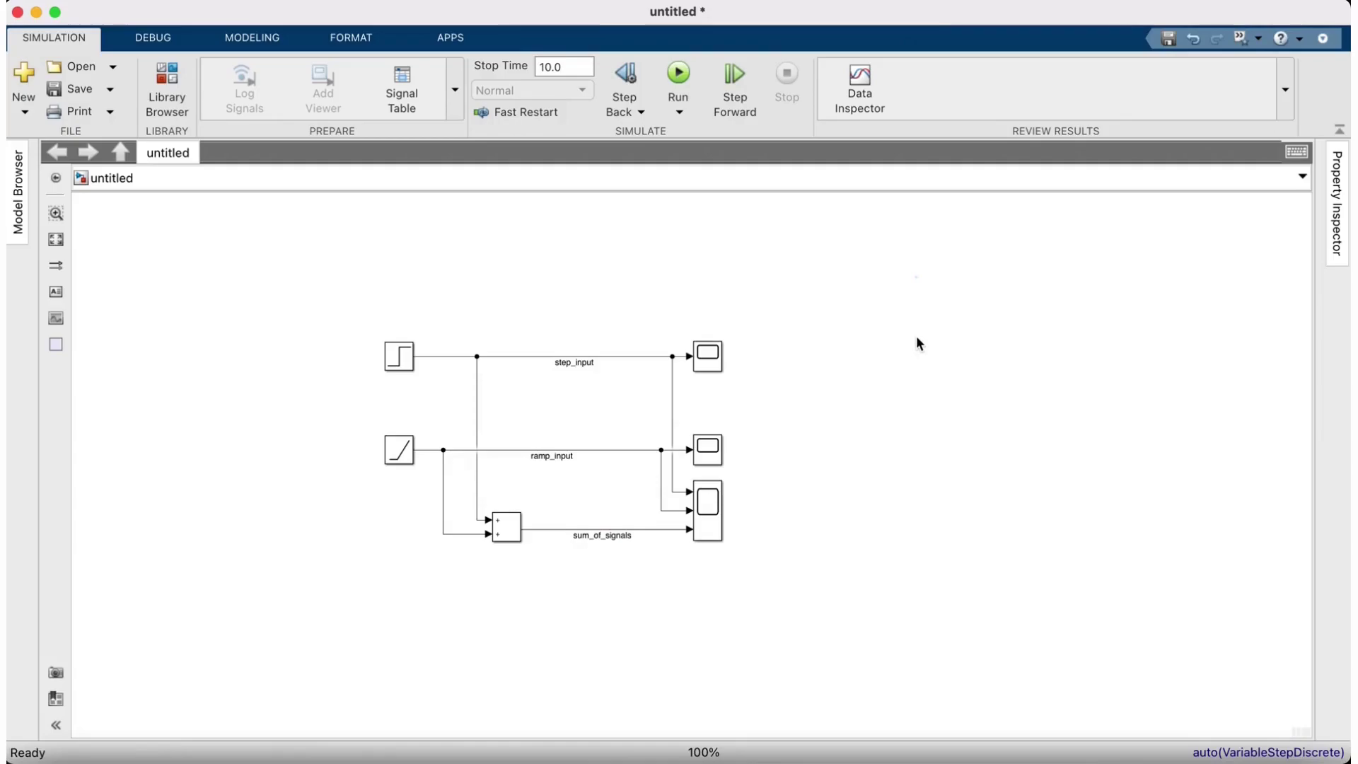
pyautogui.moveTo(796, 615); pyautogui.dragTo(299, 239)
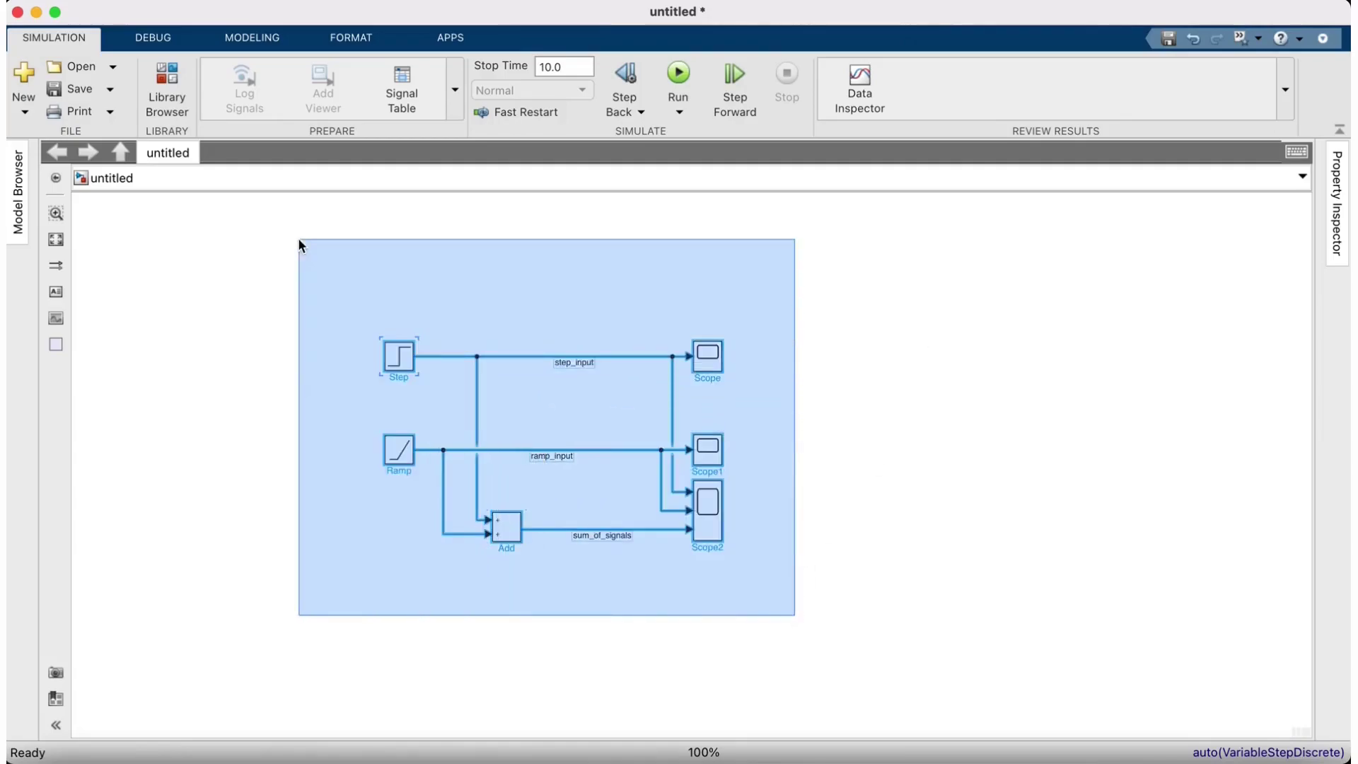
pyautogui.click(401, 448)
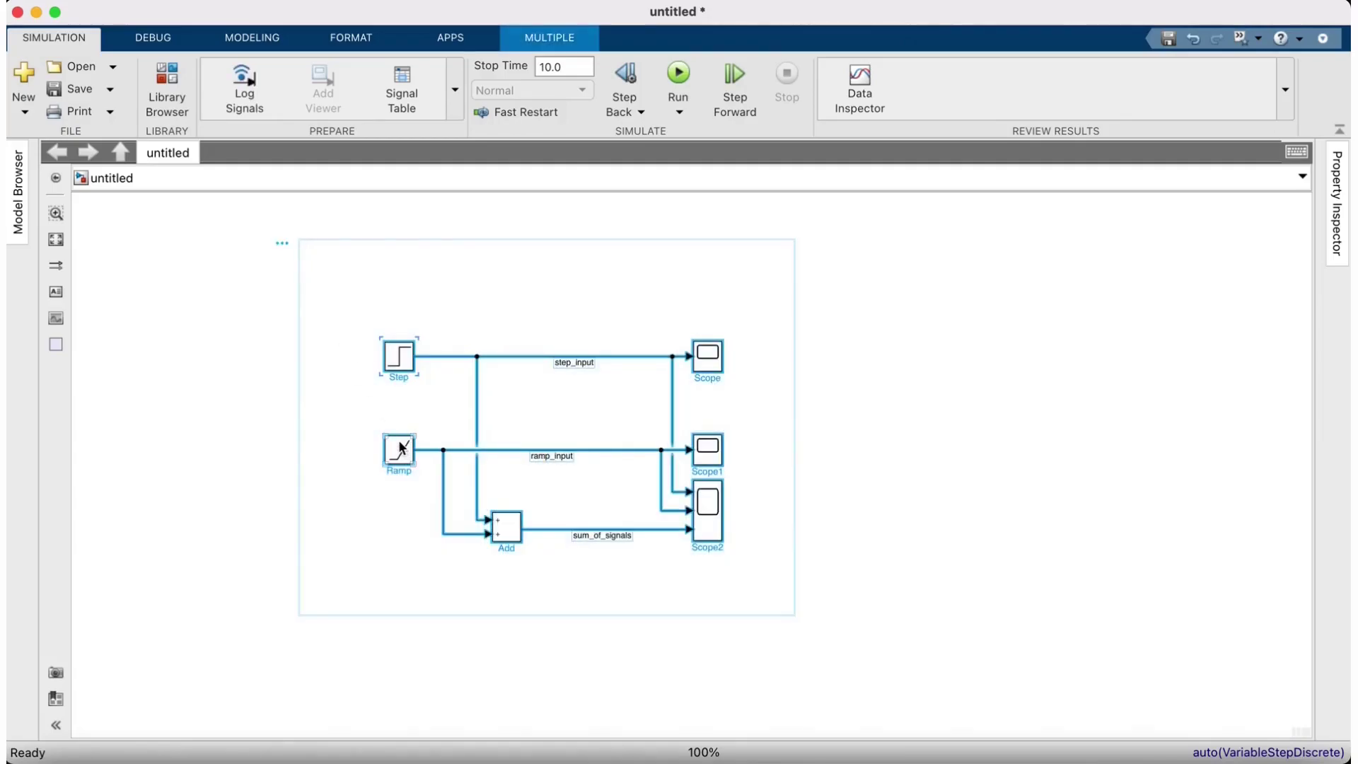
pyautogui.click(896, 375)
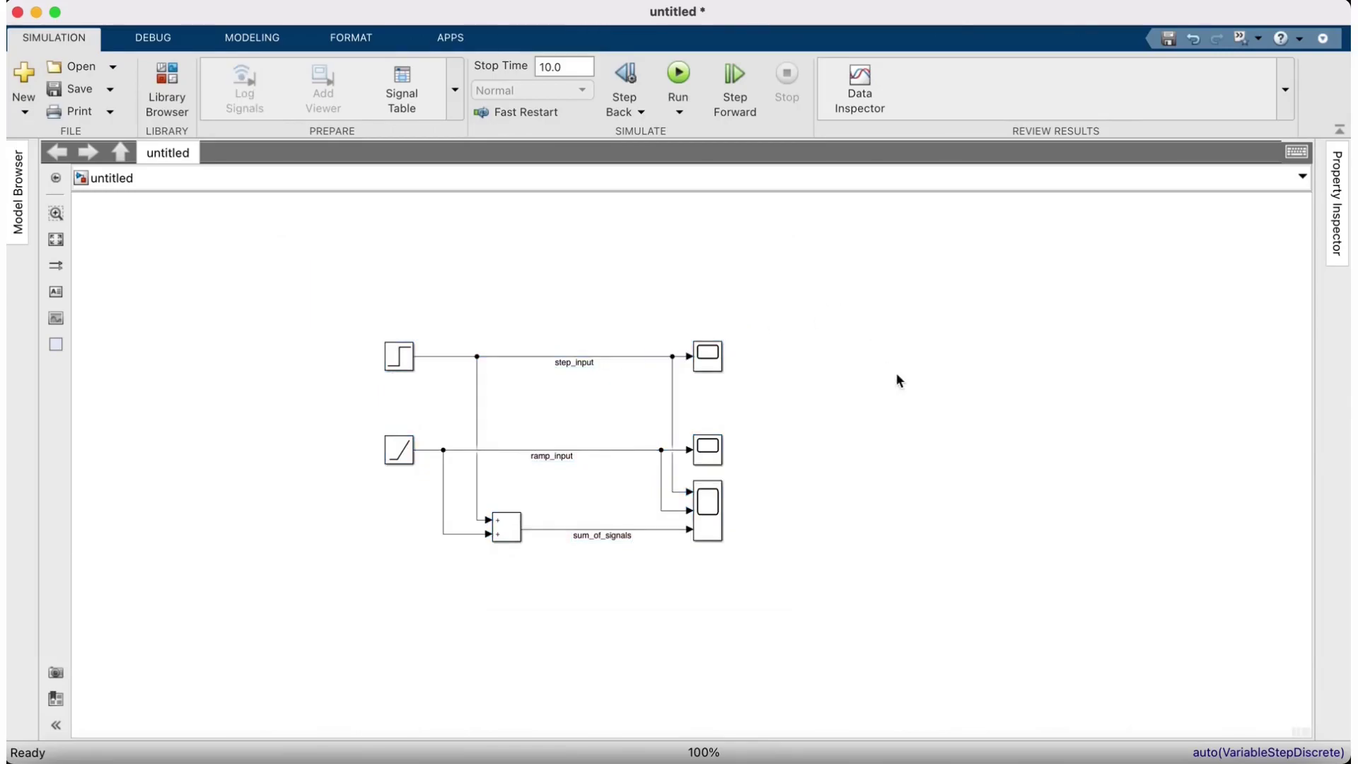
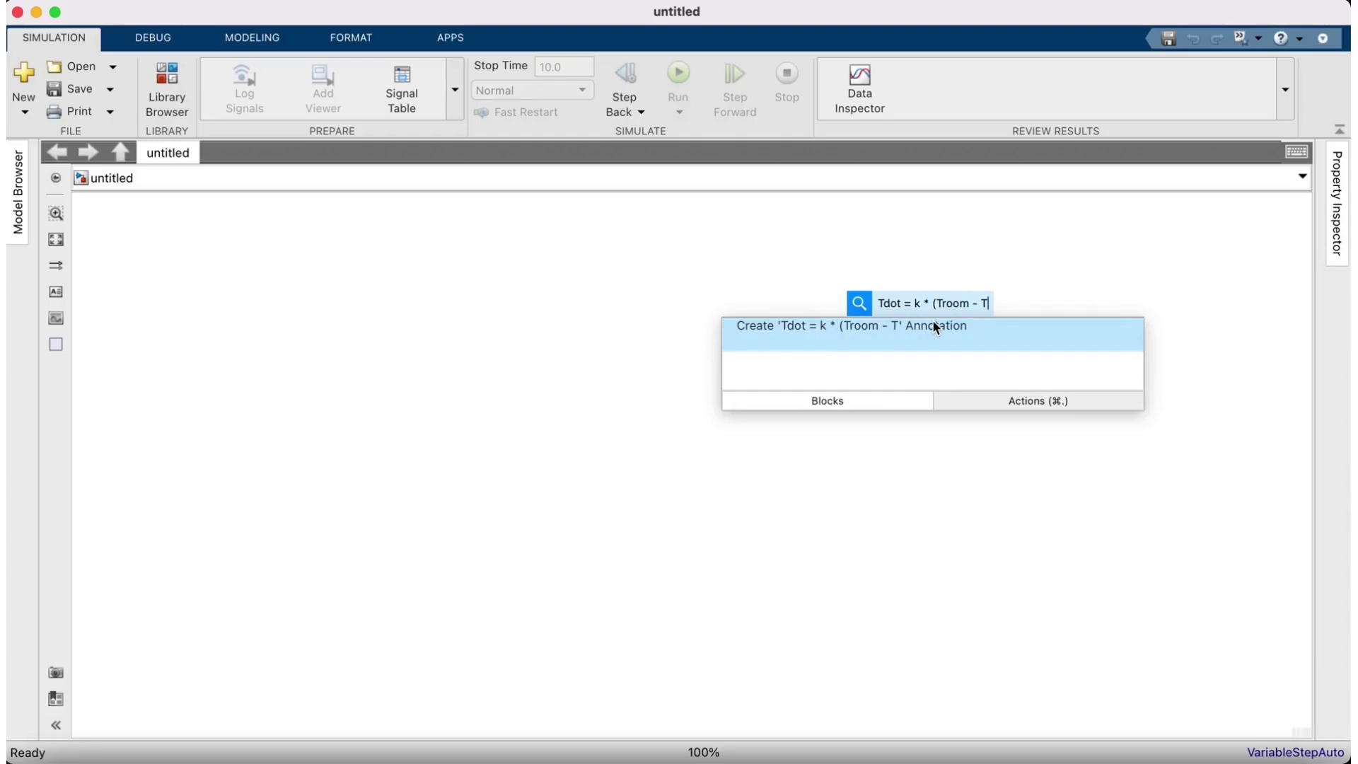
# Create the annotation "Tdot = k * (Troom - T) / C" on the new model's canvas
pyautogui.write(') / C')
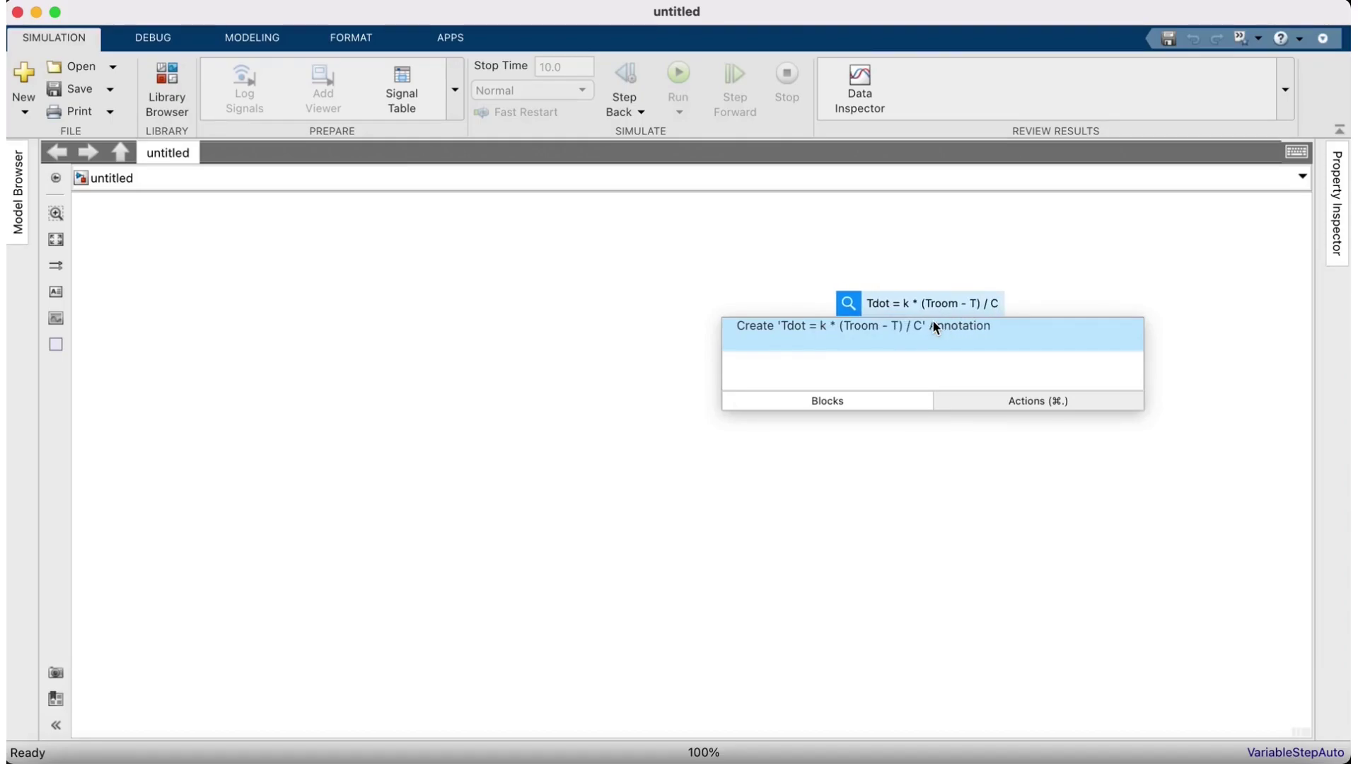
pyautogui.press('Return')
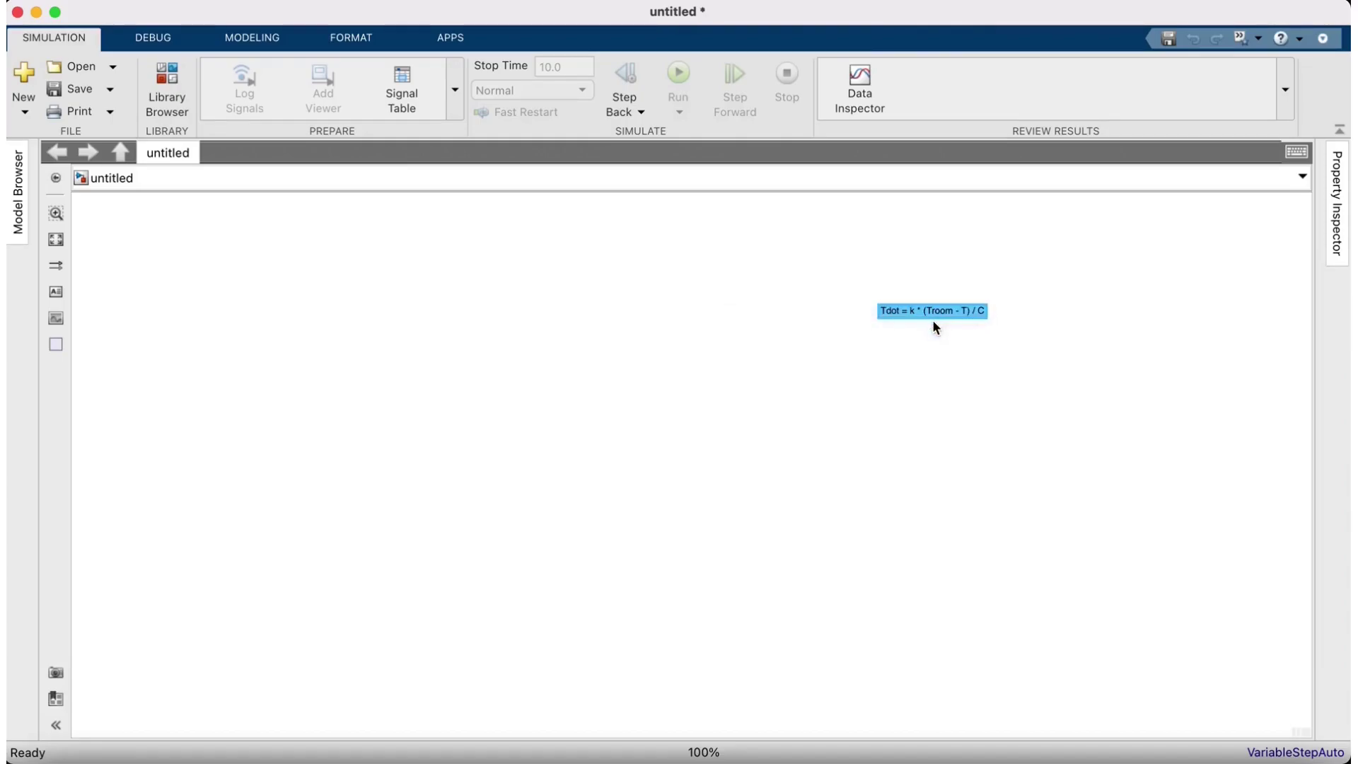
pyautogui.click(486, 461)
# Give the equation annotation a yellow background and move it slightly up and to the right
pyautogui.click(951, 314)
pyautogui.rightClick(951, 315)
pyautogui.moveTo(1079, 420)
pyautogui.moveTo(1264, 459)
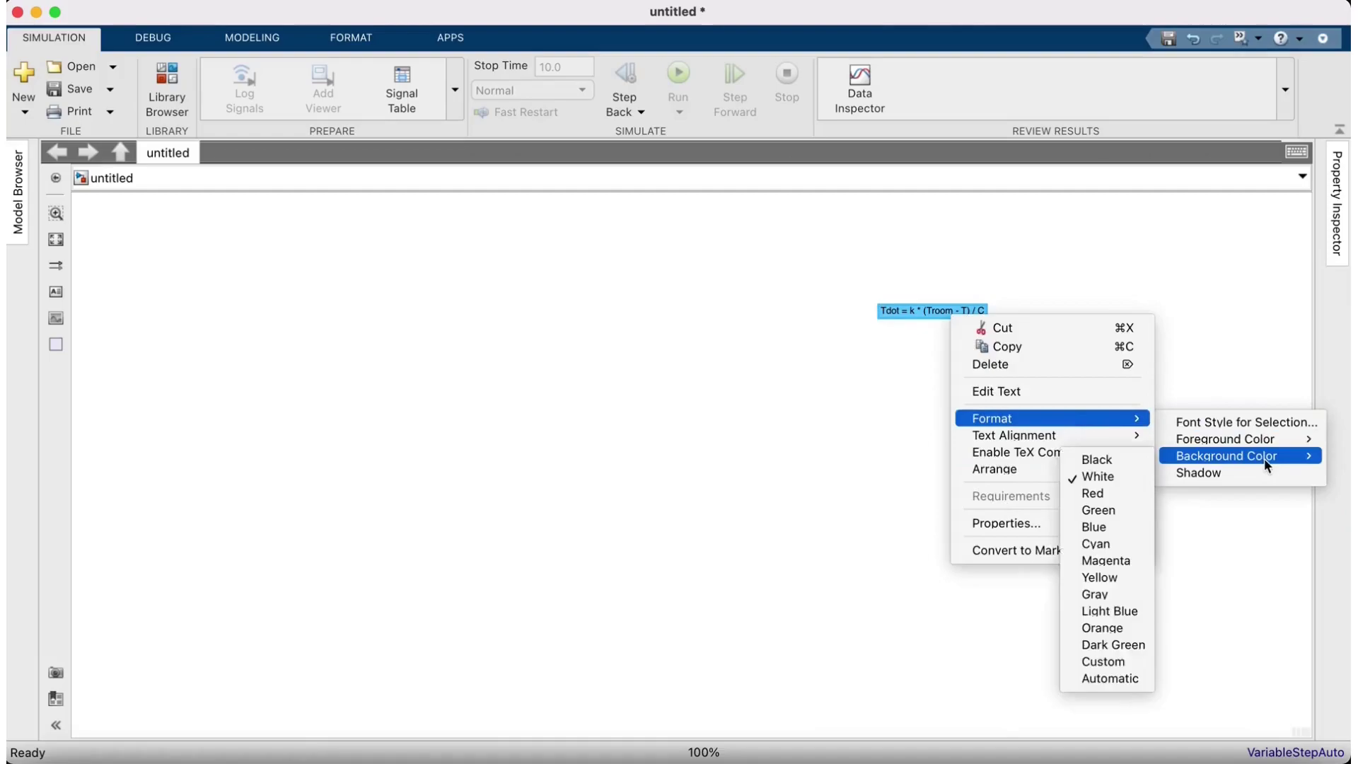
pyautogui.click(1119, 579)
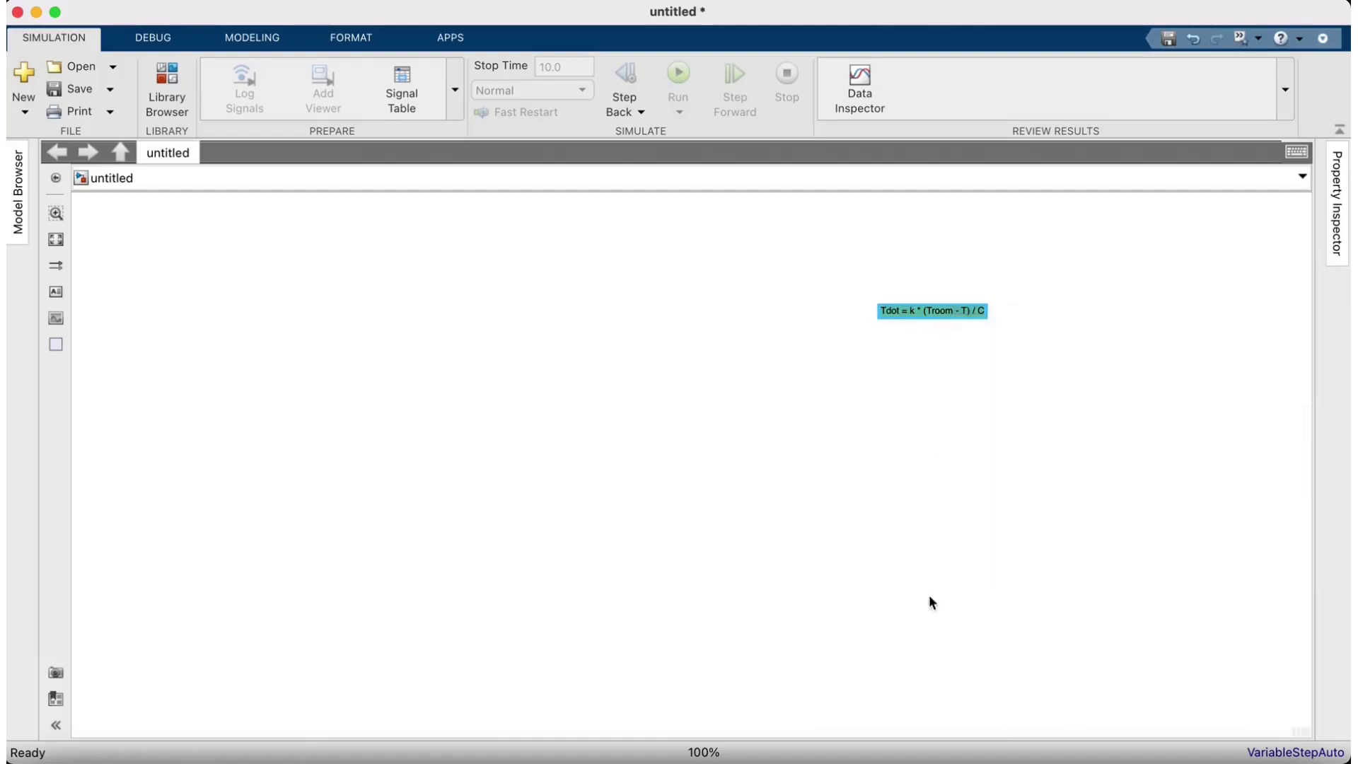
pyautogui.moveTo(928, 308); pyautogui.dragTo(975, 274)
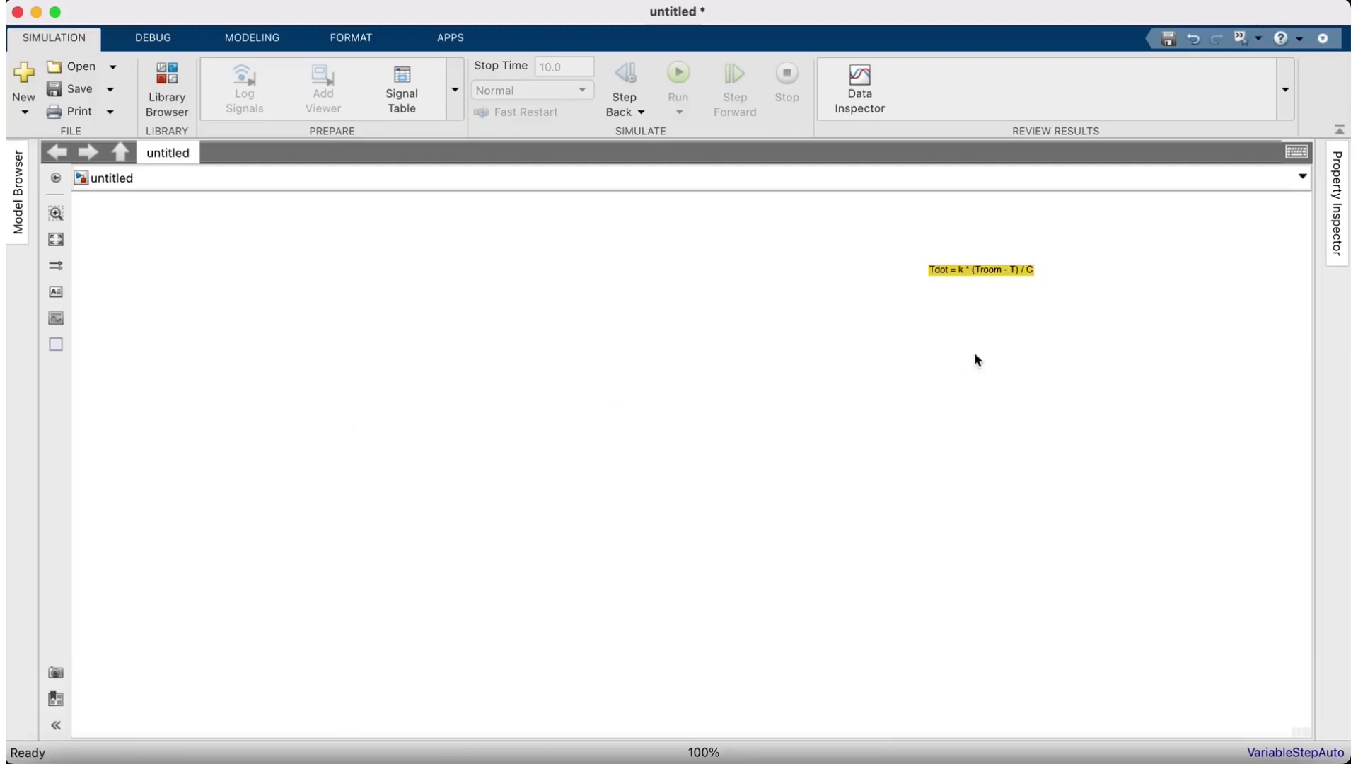
# Add the lines "An initial temperature of 70 deg C" and "Room temperature of 20 deg C" below the equation in the annotation
pyautogui.click(991, 270)
pyautogui.click(991, 270)
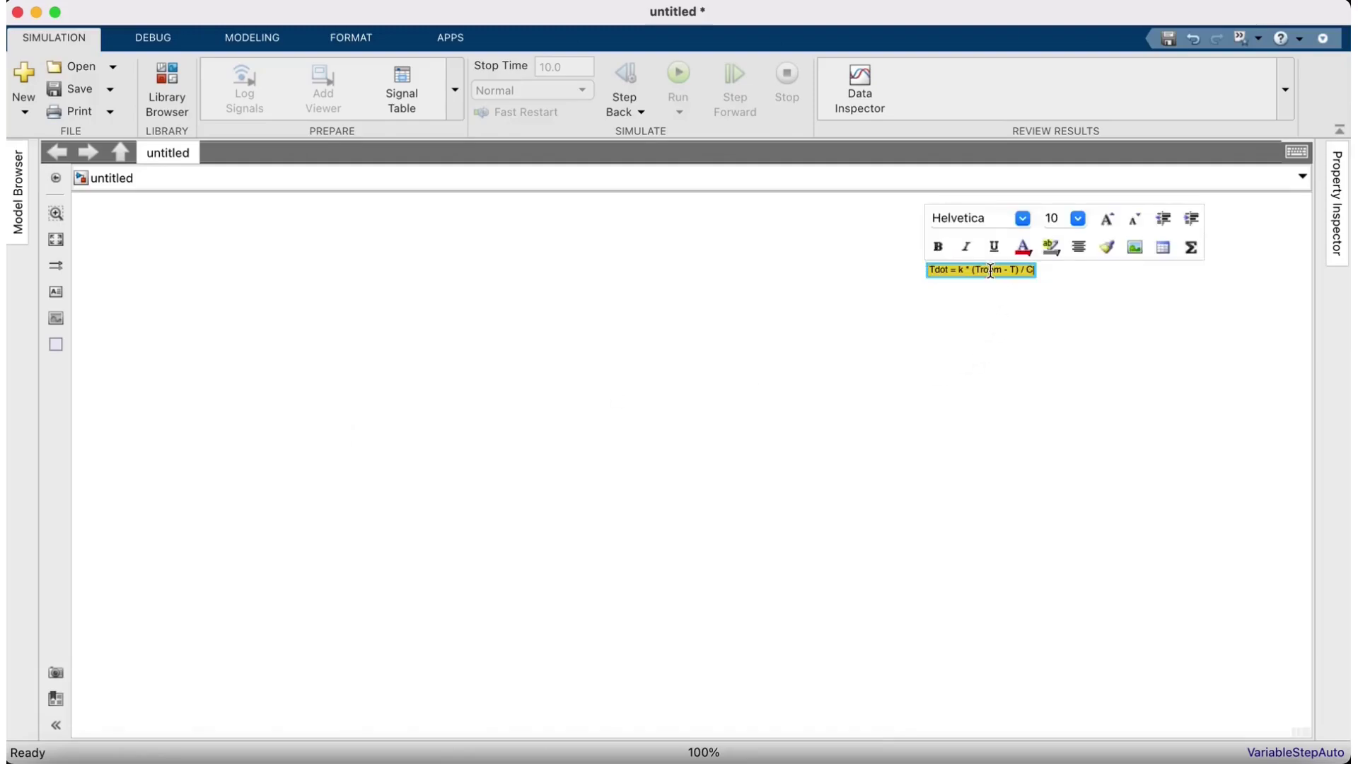
pyautogui.press('Return')
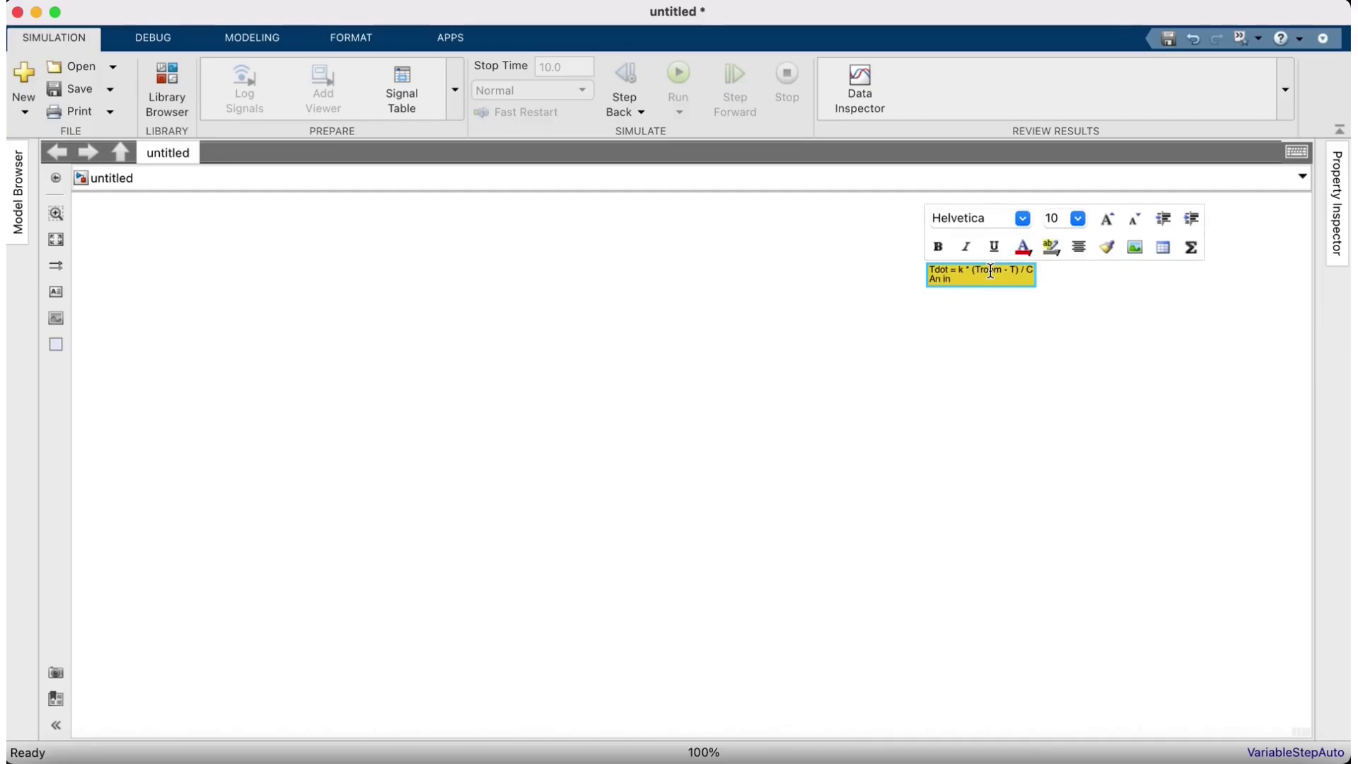
pyautogui.write('An initial temperature of 70 deg C')
pyautogui.press('Return')
pyautogui.write('A room')
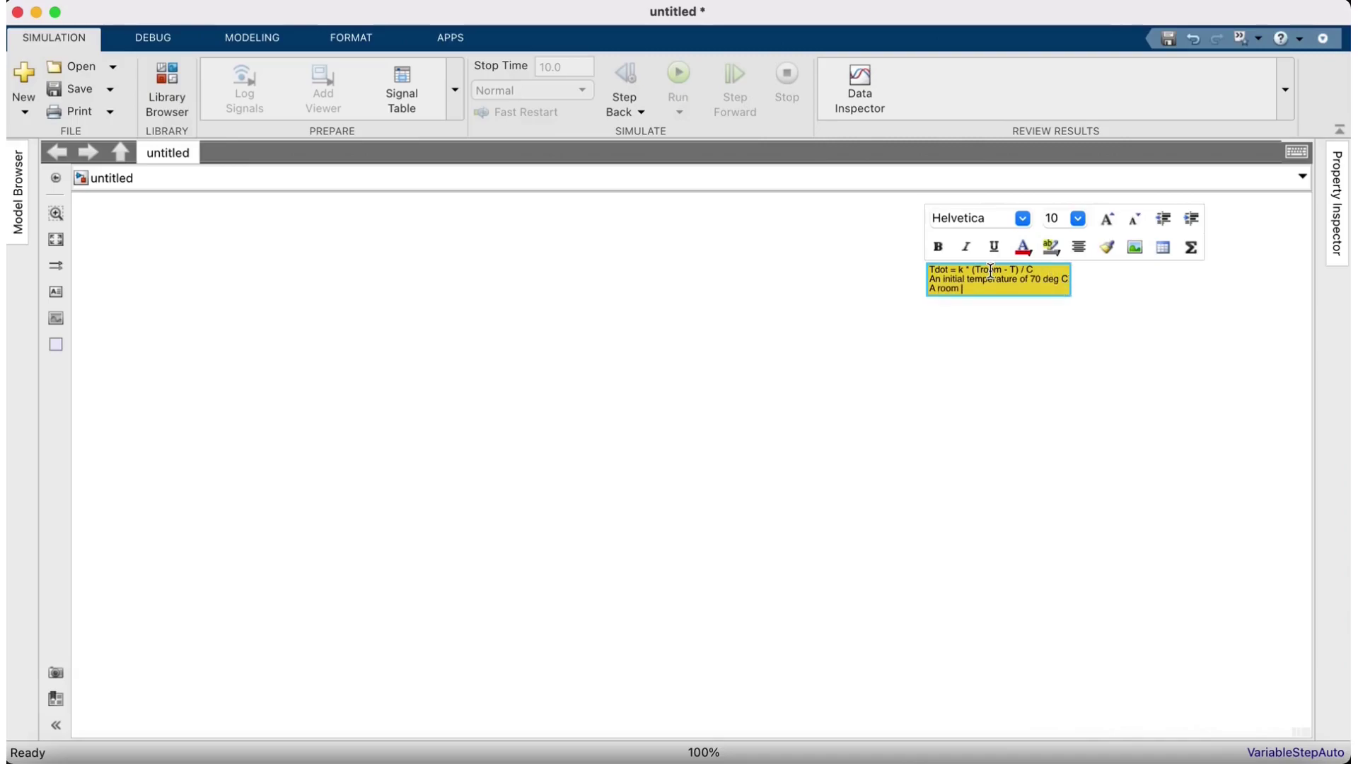
pyautogui.press('BackSpace')
pyautogui.press('BackSpace')
pyautogui.write('M')
pyautogui.press('BackSpace')
pyautogui.write('Room temperature of 20 deg C')
pyautogui.click(998, 409)
# Examine the equation and the temperature conditions in the yellow annotation
pyautogui.click(988, 292)
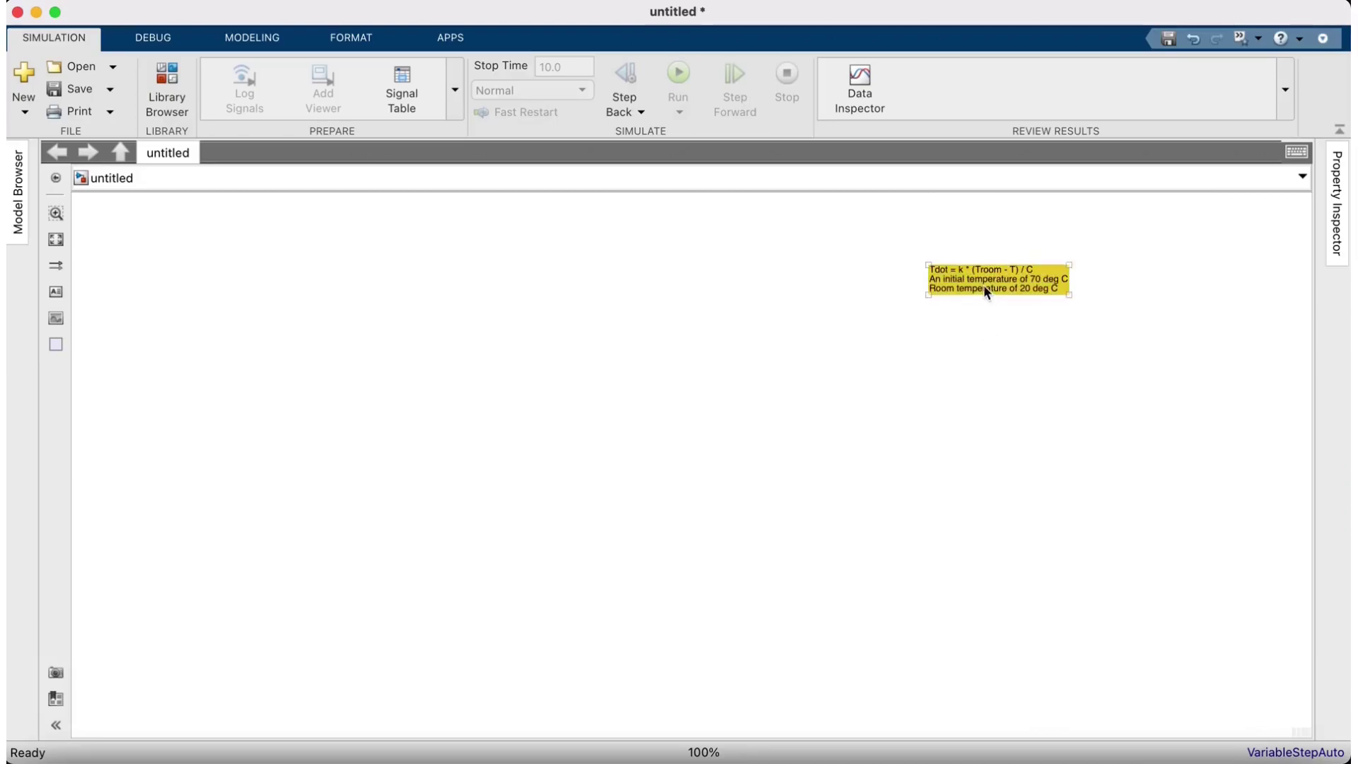
pyautogui.scroll(5, 985, 290)
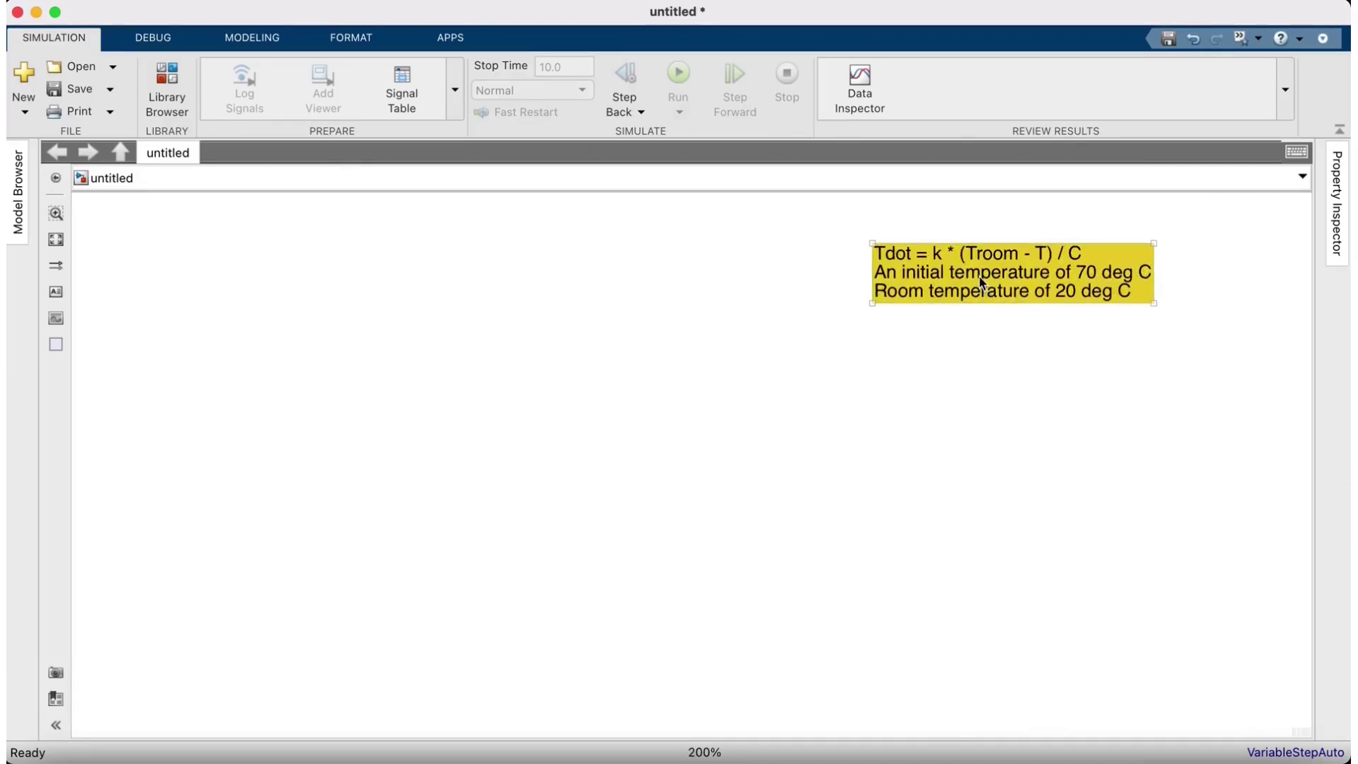
pyautogui.click(1010, 338)
pyautogui.click(883, 251)
pyautogui.click(182, 555)
pyautogui.scroll(-1, 495, 375)
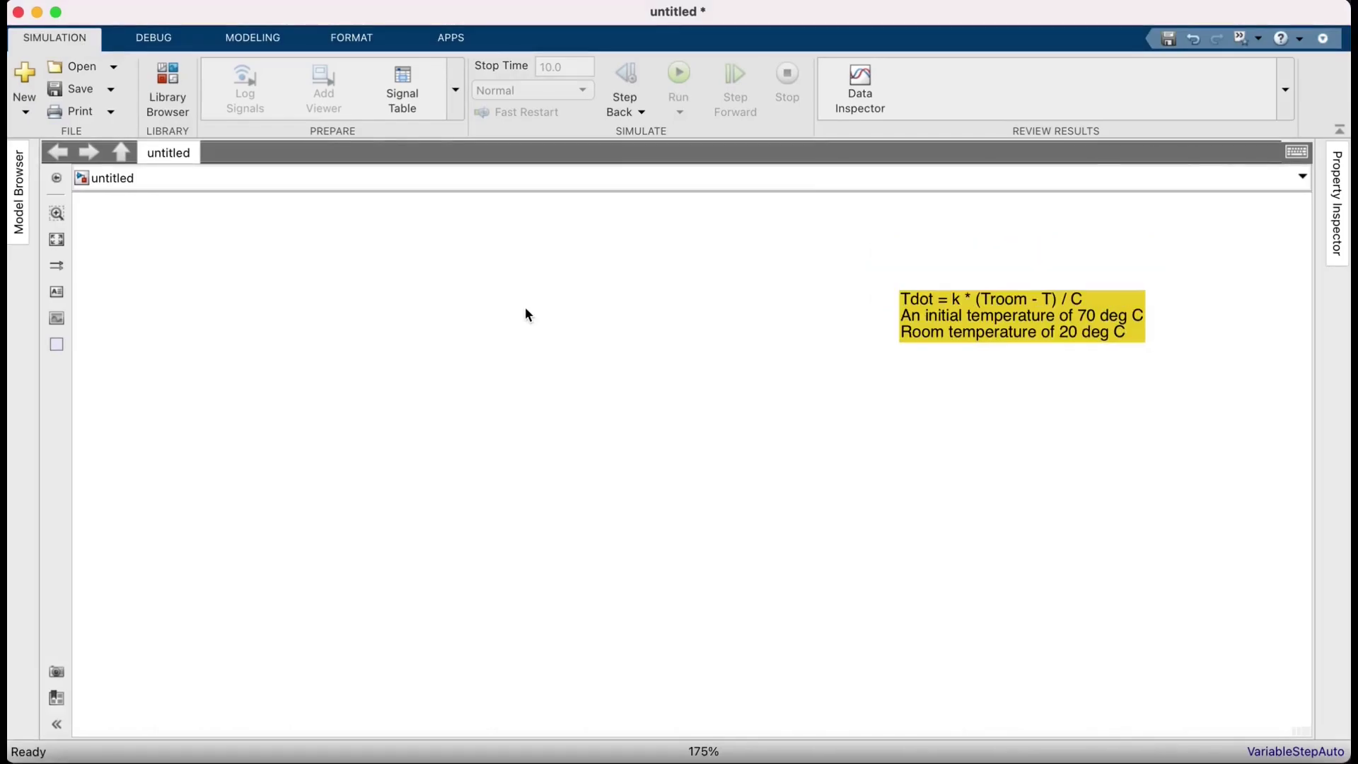
pyautogui.click(924, 324)
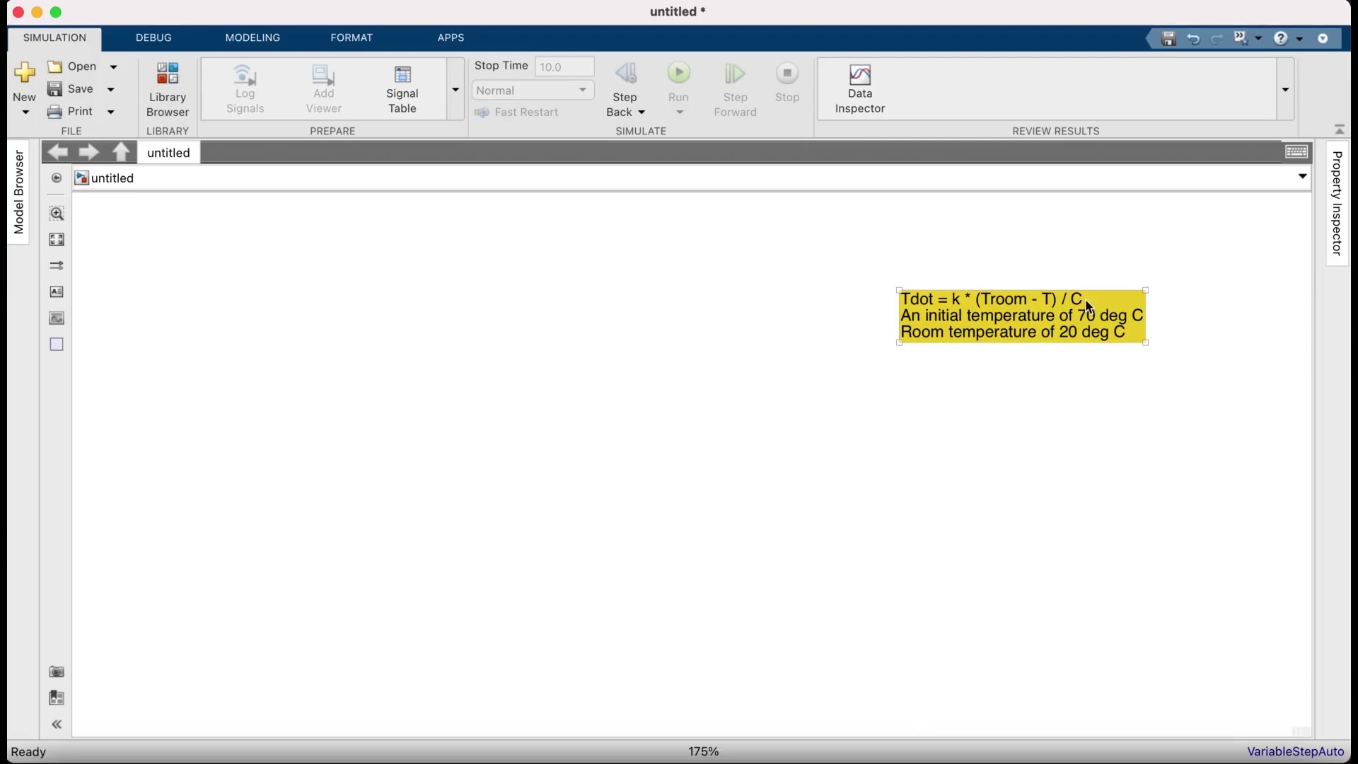
pyautogui.click(218, 273)
# Insert a Constant block, add k on a second line of its name, and set its constant value to 2
pyautogui.doubleClick(401, 299)
pyautogui.write('const')
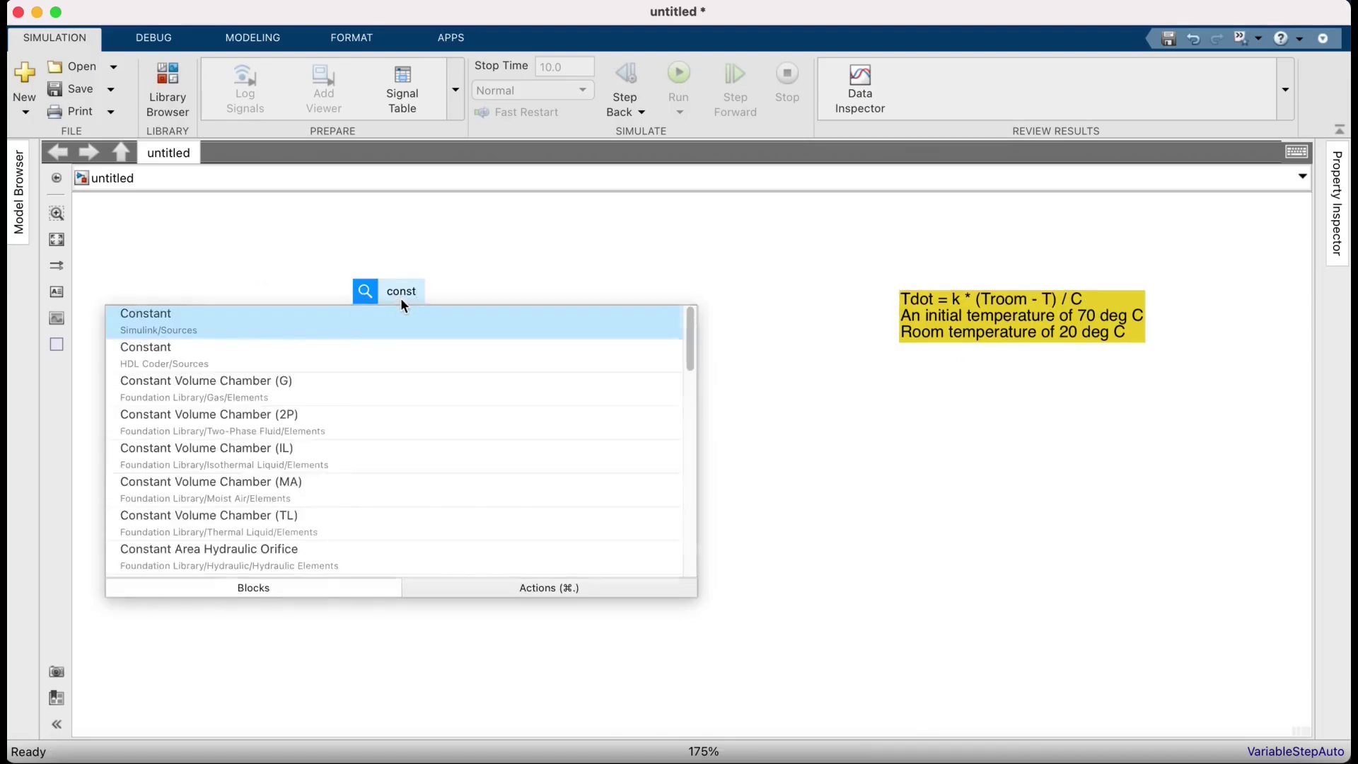
pyautogui.press('Return')
pyautogui.click(406, 333)
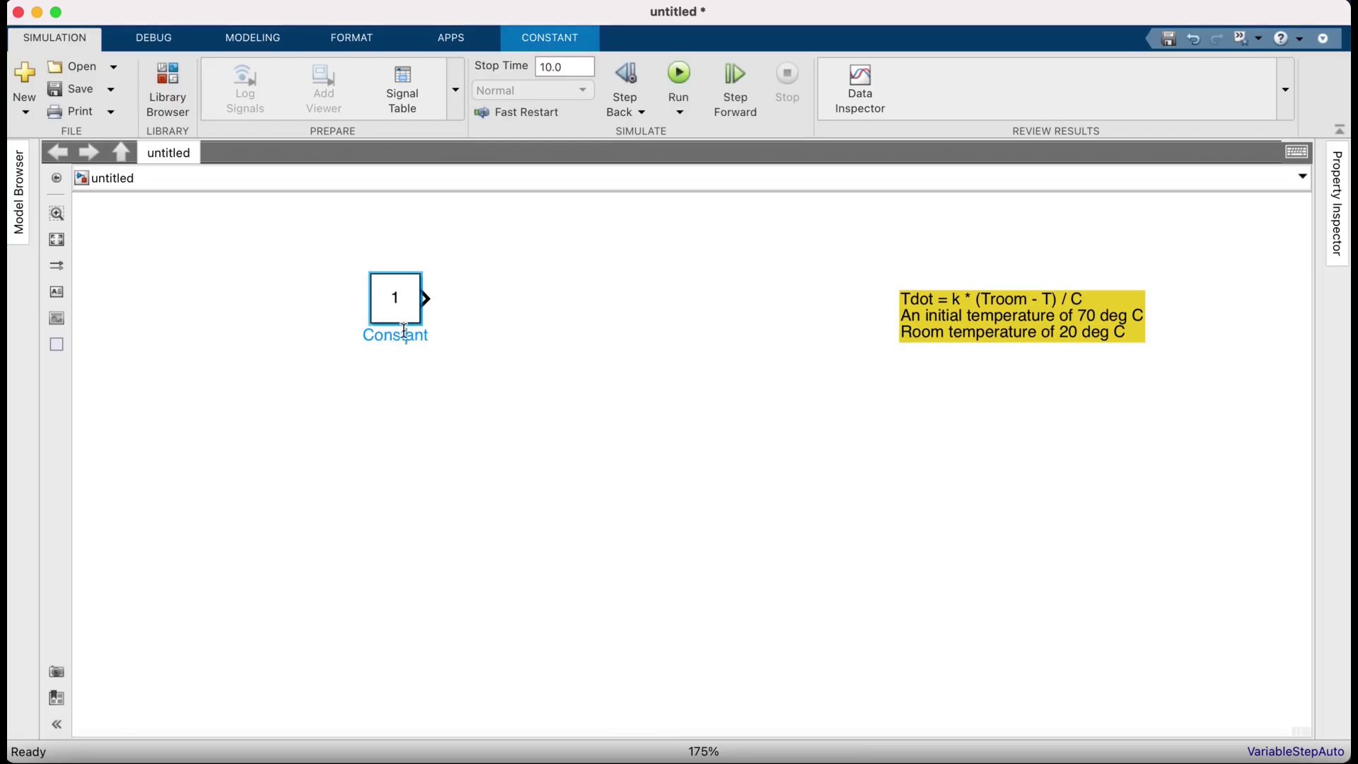
pyautogui.press('Return')
pyautogui.write('k')
pyautogui.doubleClick(409, 309)
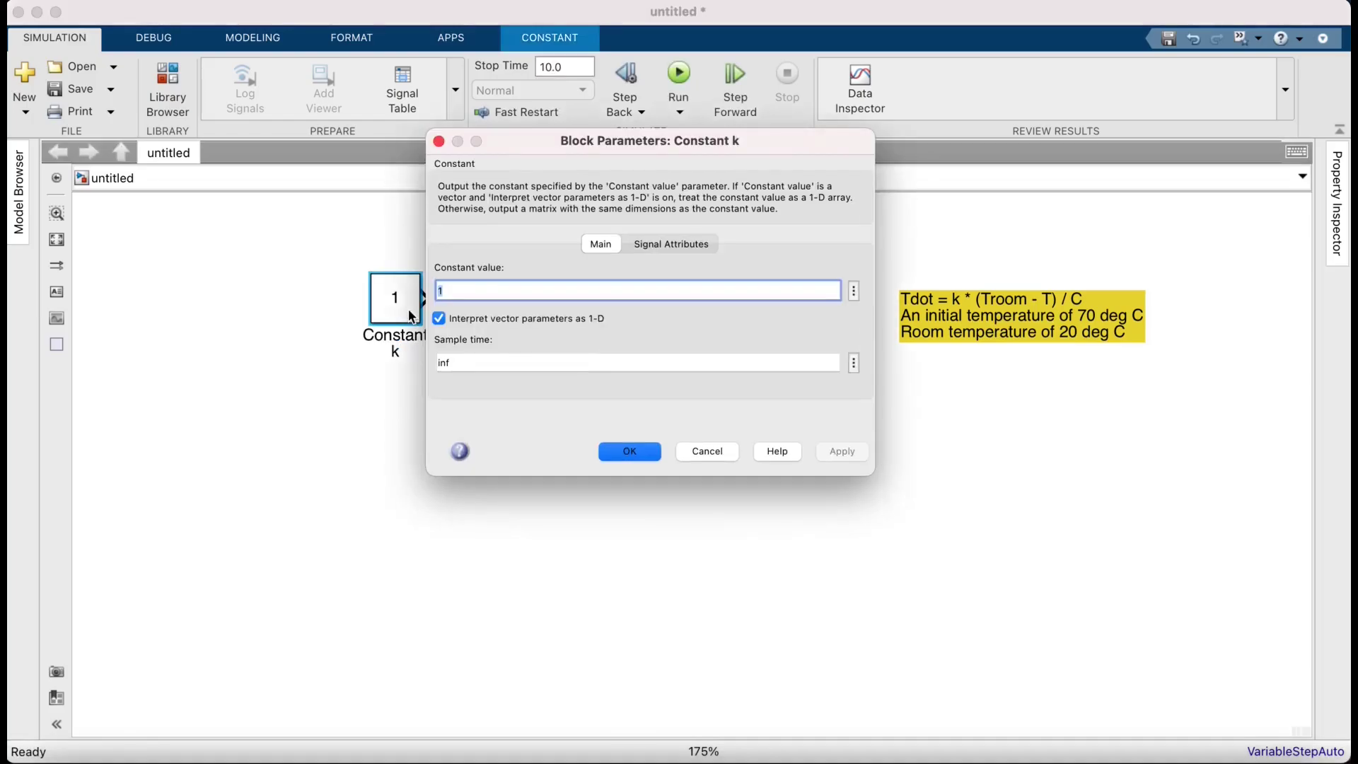
pyautogui.write('2')
pyautogui.press('Return')
# Insert a second Constant block below, add Troom on a second line of its name, and set its value to 20
pyautogui.doubleClick(400, 416)
pyautogui.write('coibs')
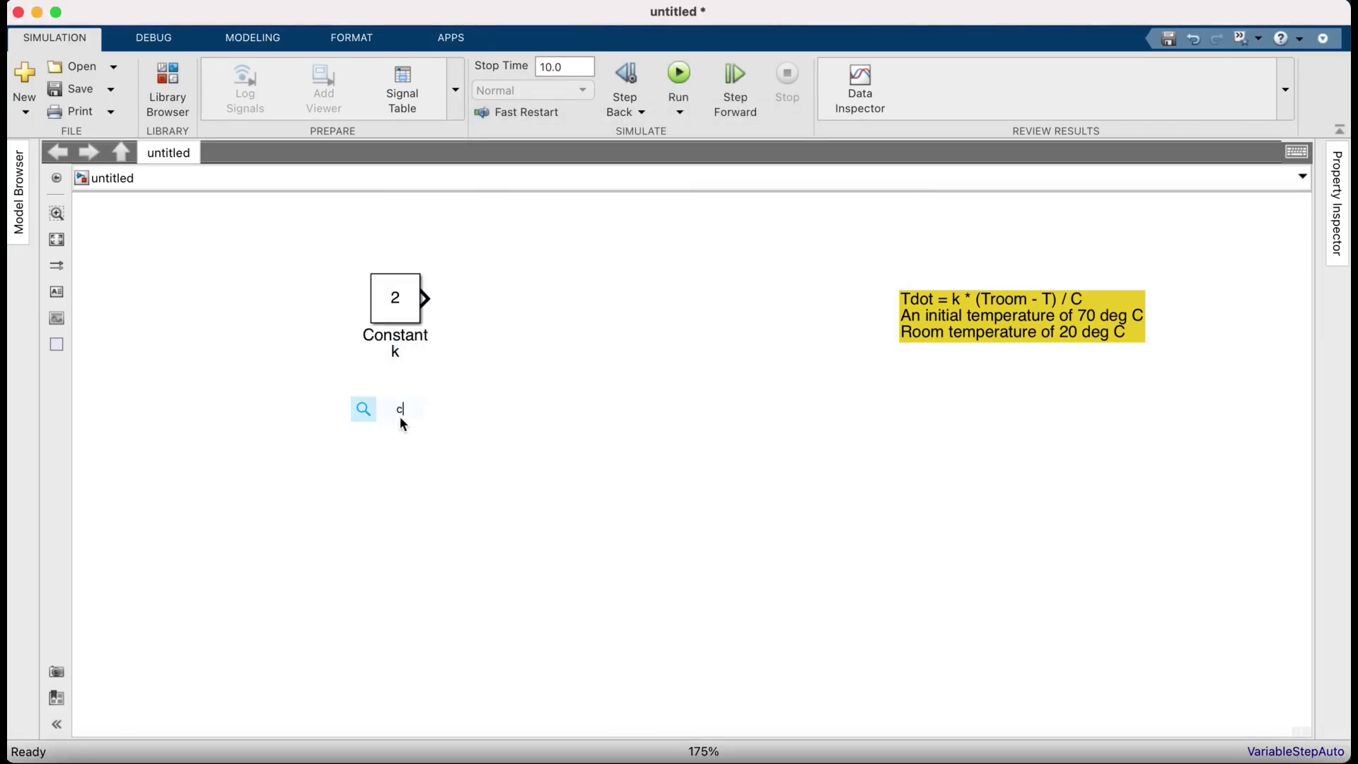
pyautogui.doubleClick(400, 418)
pyautogui.write('const')
pyautogui.press('Return')
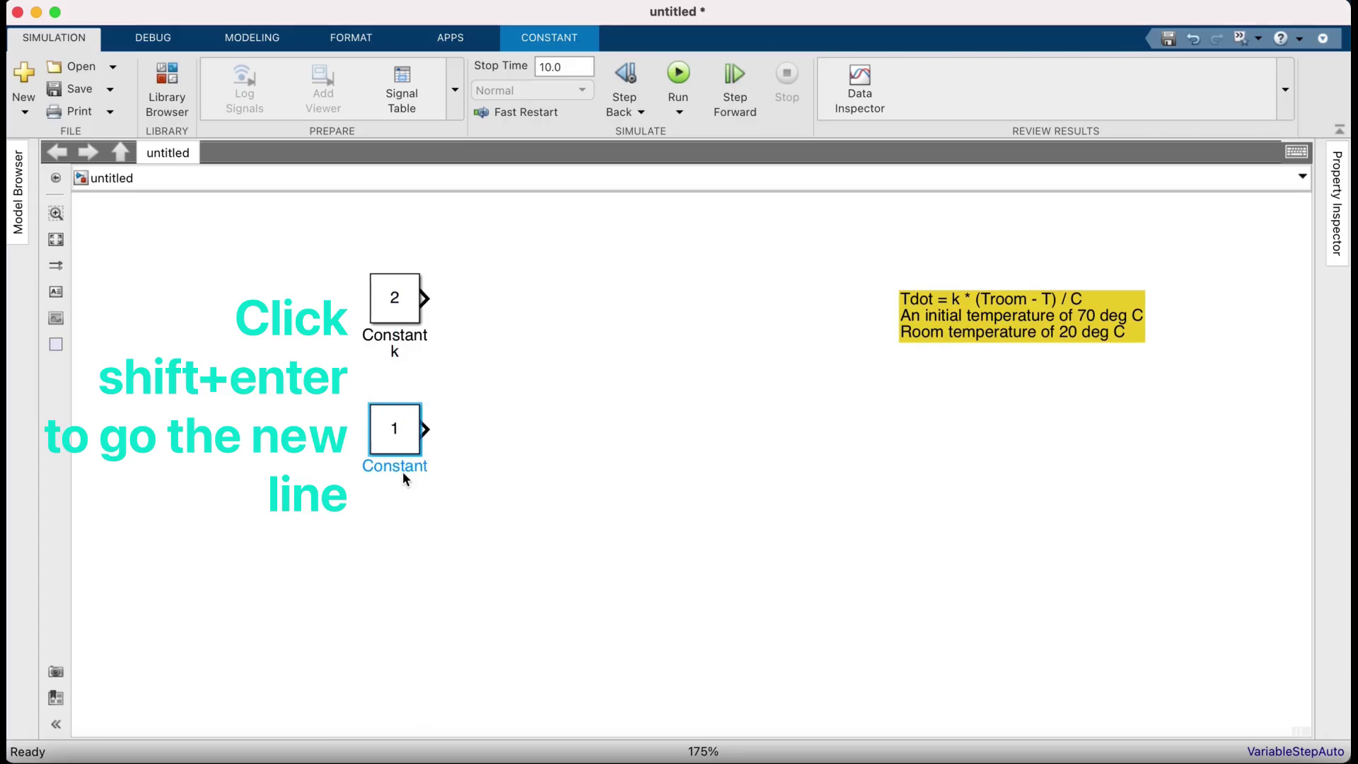
pyautogui.hotkey('shift', 'Return')
pyautogui.write('Troom')
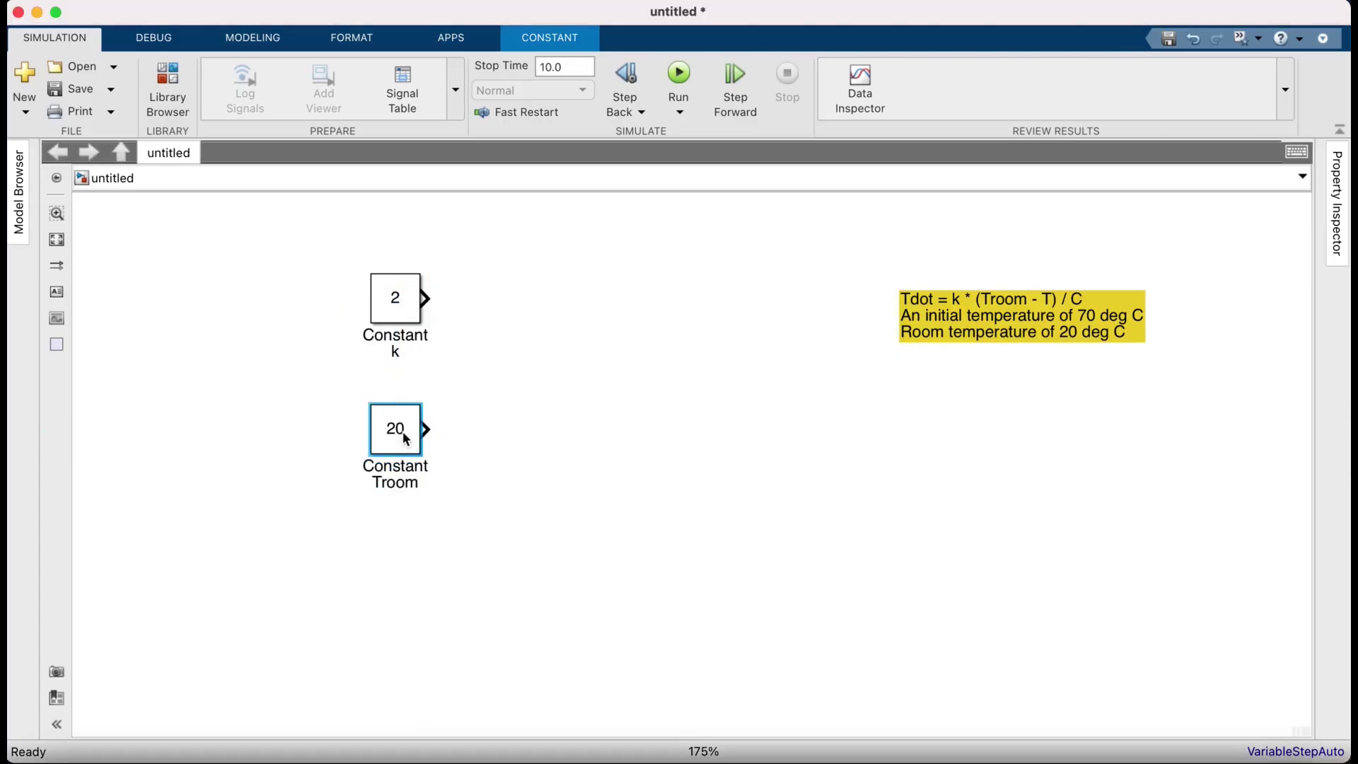
pyautogui.click(538, 469)
pyautogui.click(406, 452)
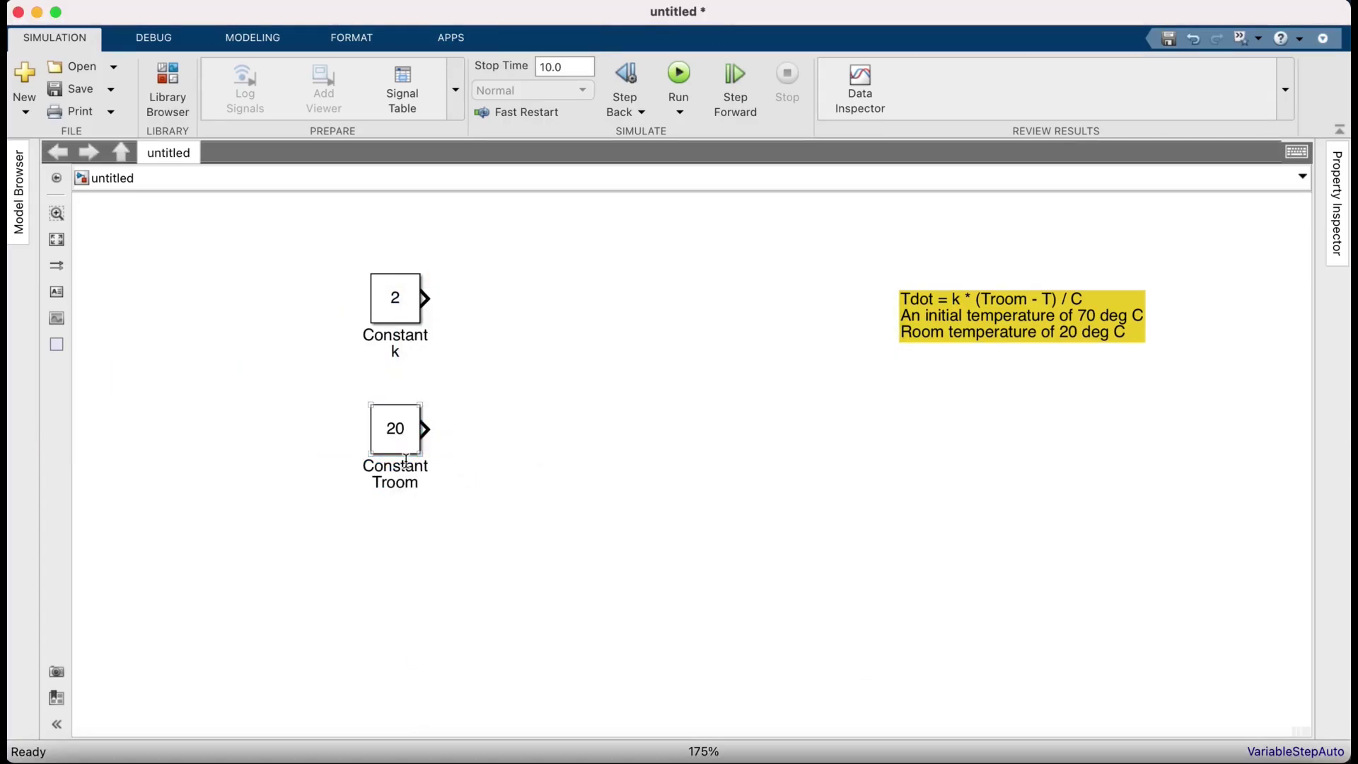
pyautogui.doubleClick(405, 537)
pyautogui.write('con')
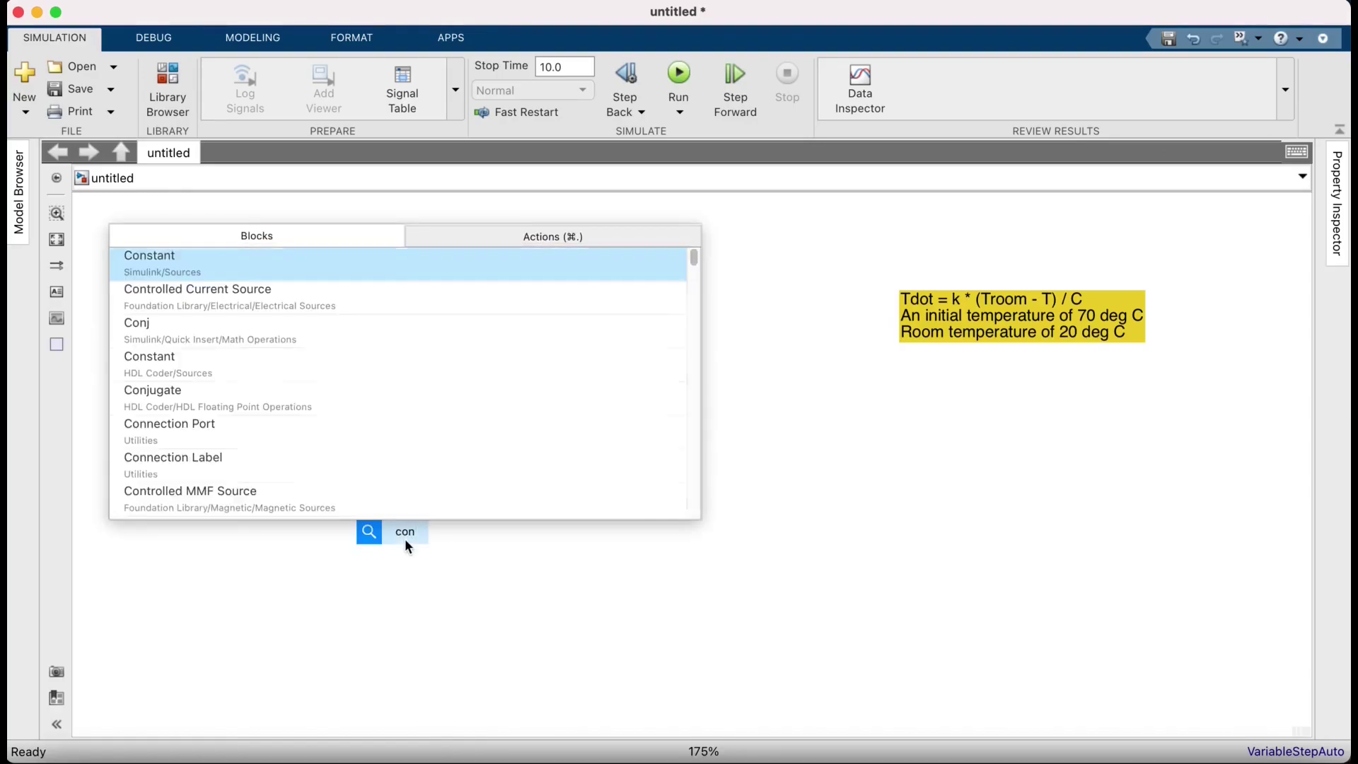
pyautogui.press('Return')
pyautogui.moveTo(394, 543); pyautogui.dragTo(393, 568)
pyautogui.press('Delete')
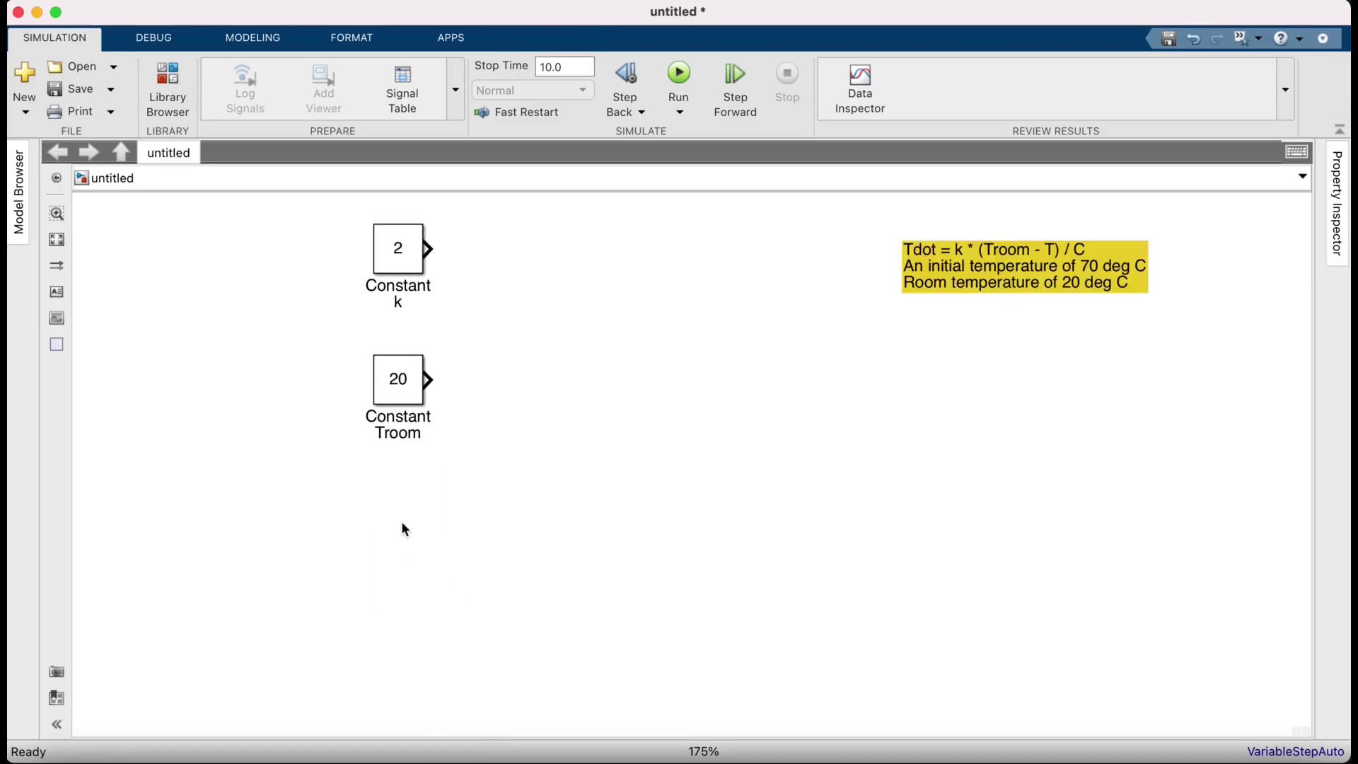
# Insert a third Constant block below Troom, add cp on a second line of its name, and set its value to 4200
pyautogui.click(401, 521)
pyautogui.write('const')
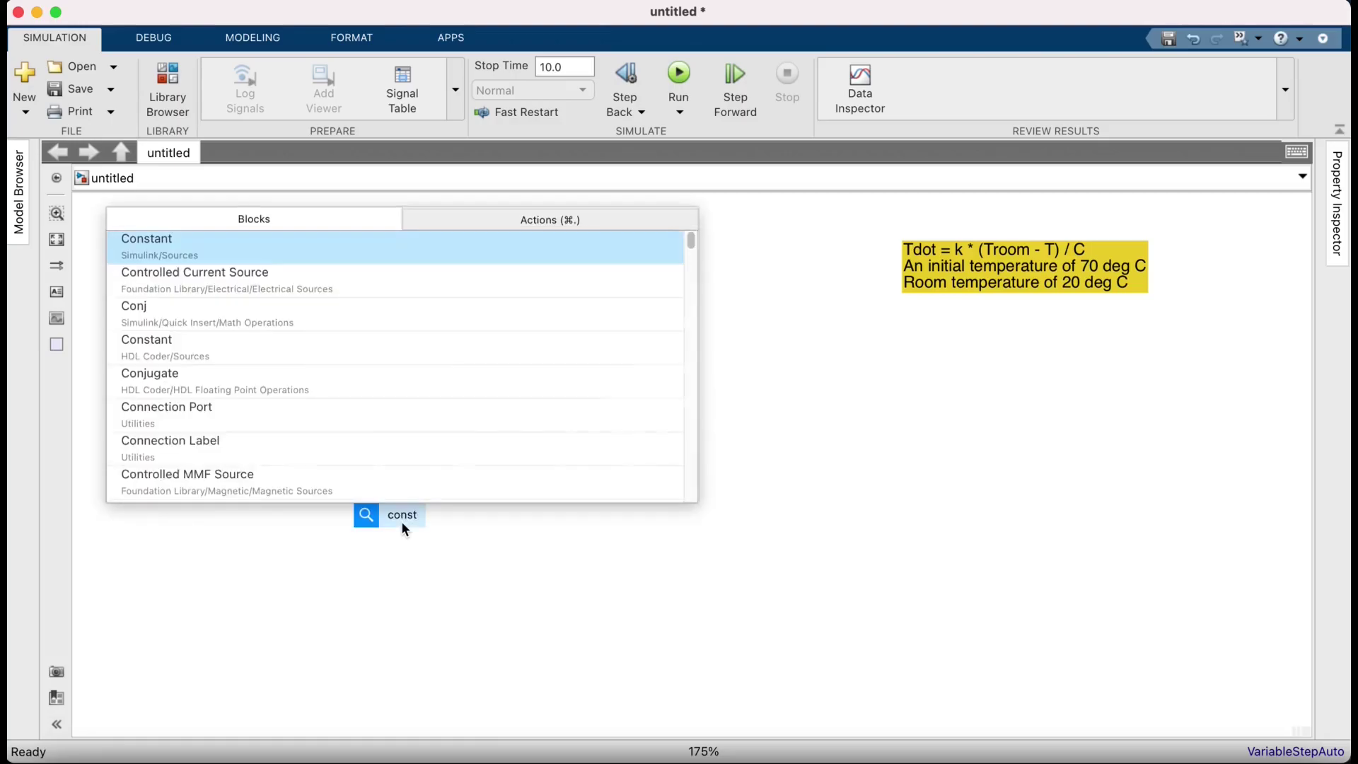
pyautogui.press('Return')
pyautogui.click(409, 563)
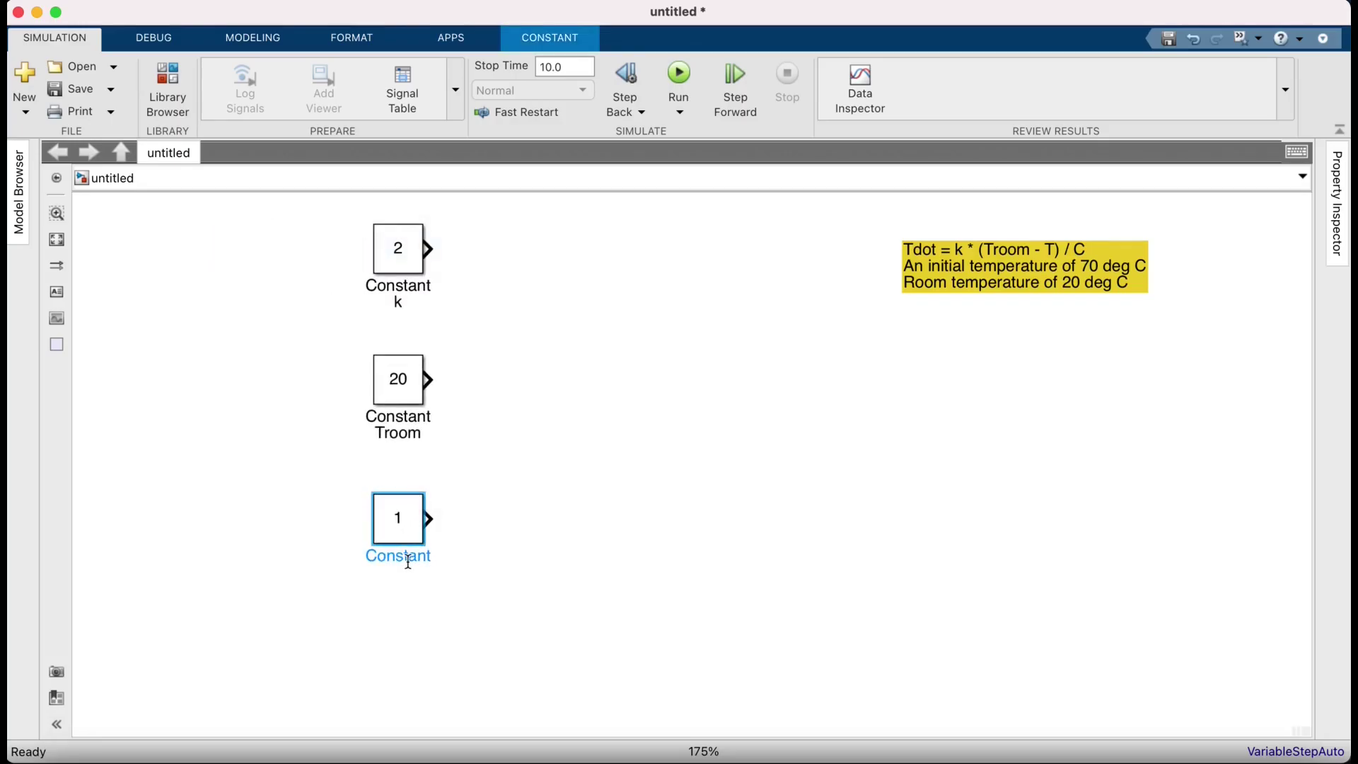
pyautogui.press('Return')
pyautogui.write('cp')
pyautogui.doubleClick(405, 524)
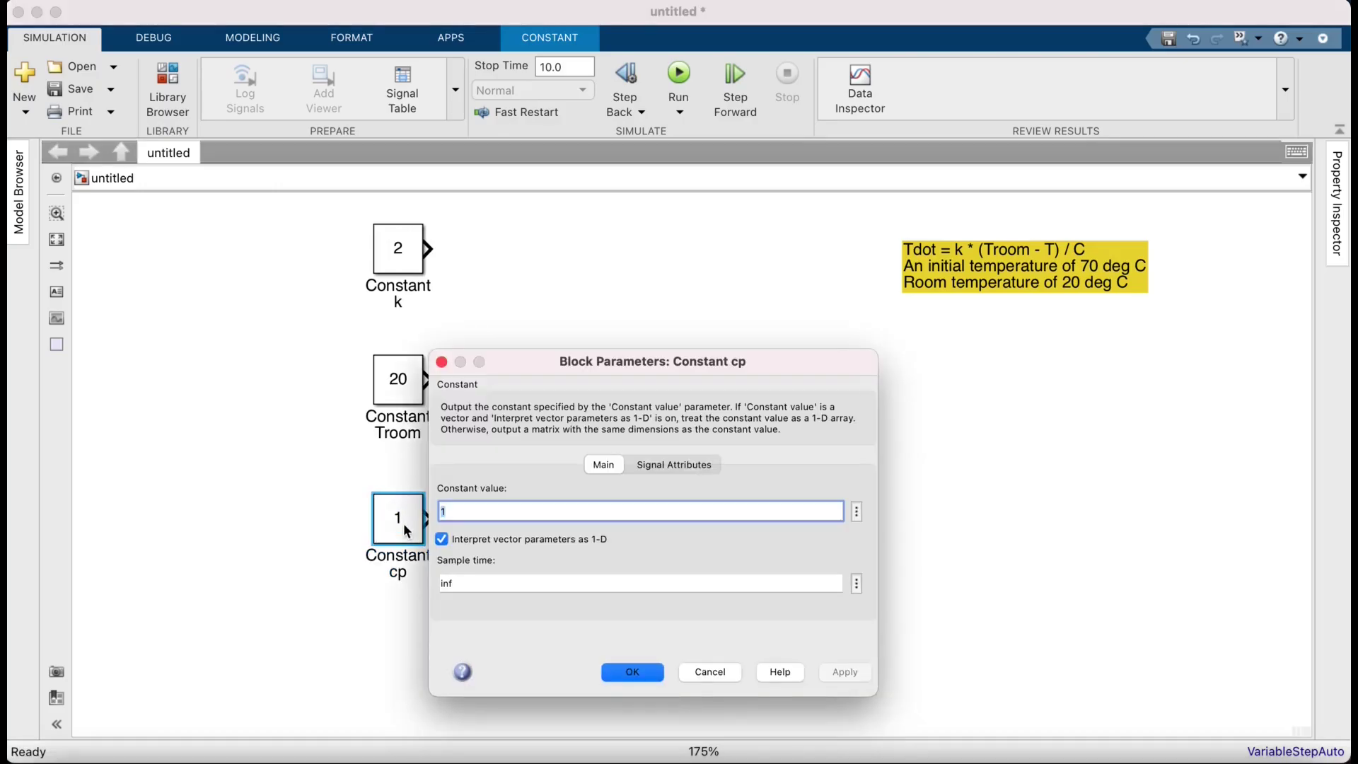
pyautogui.write('4200')
pyautogui.press('Return')
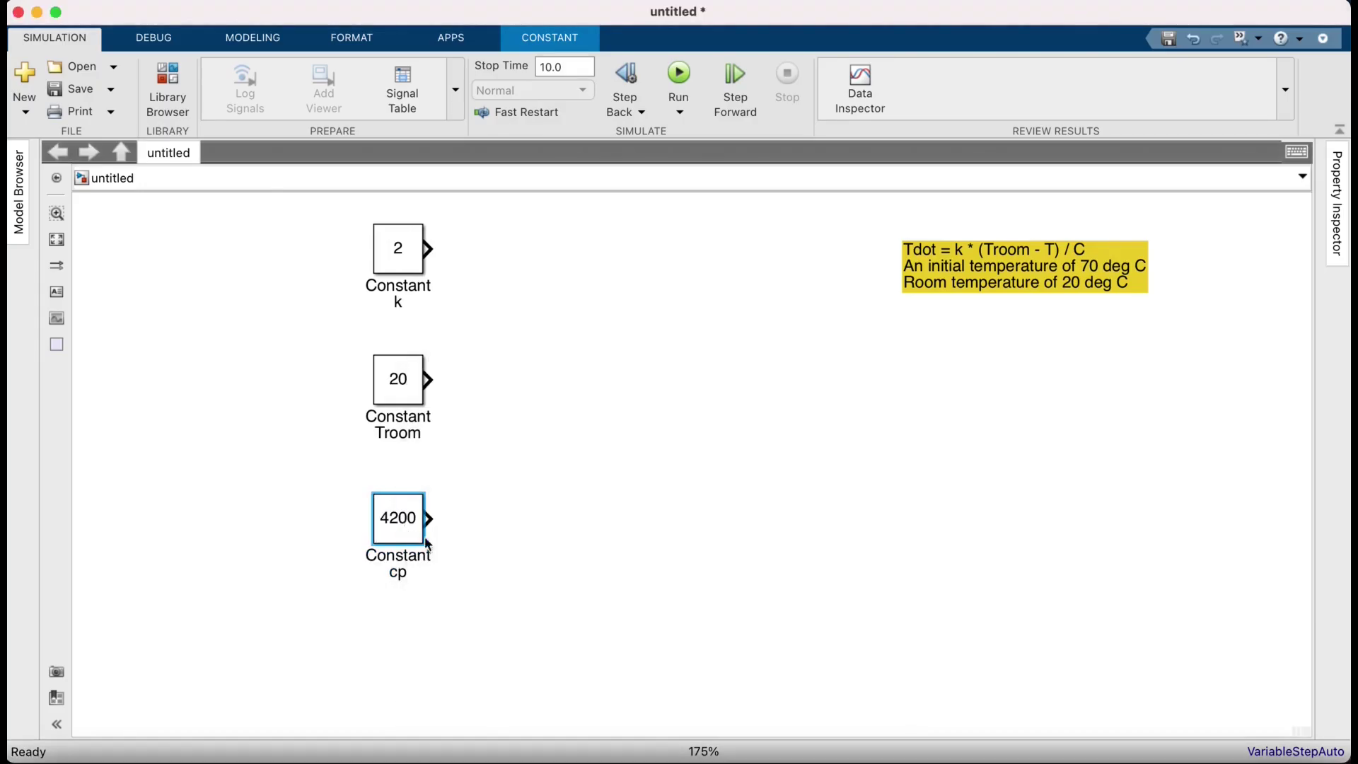
# Insert another Constant block below cp and add volume on a second line of its name
pyautogui.scroll(-1, 549, 530)
pyautogui.scroll(-1, 495, 595)
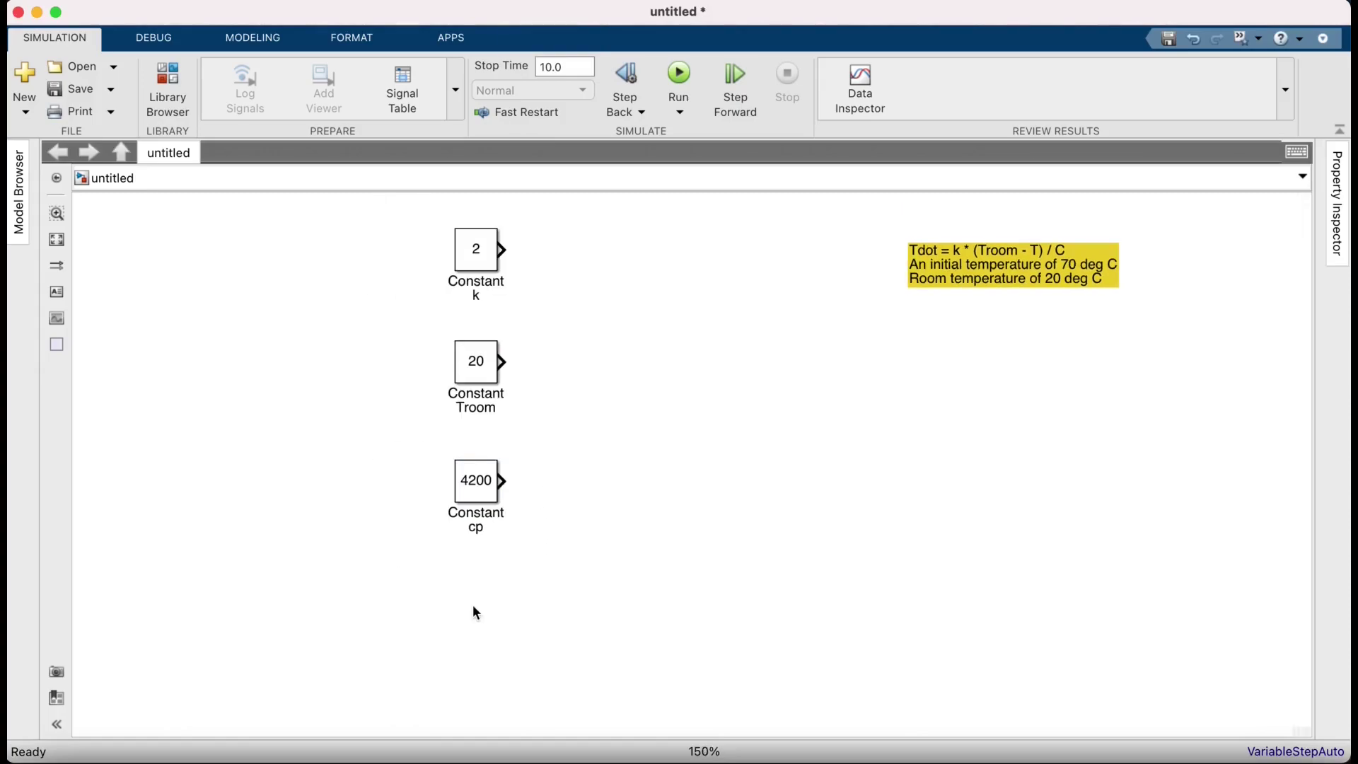
pyautogui.write('const')
pyautogui.press('Return')
pyautogui.click(474, 637)
pyautogui.write('volume')
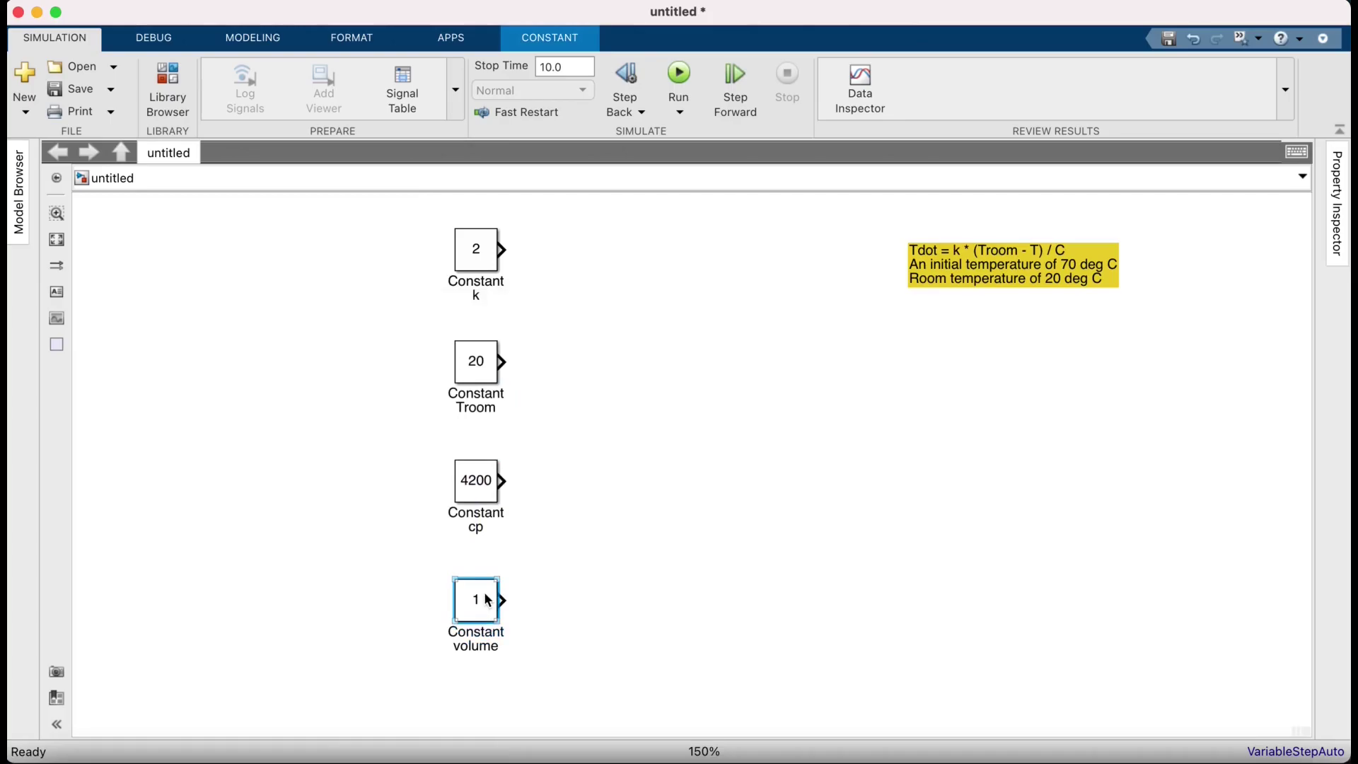
# Set the constant value of the volume block to 300e-6
pyautogui.doubleClick(486, 599)
pyautogui.write('300e')
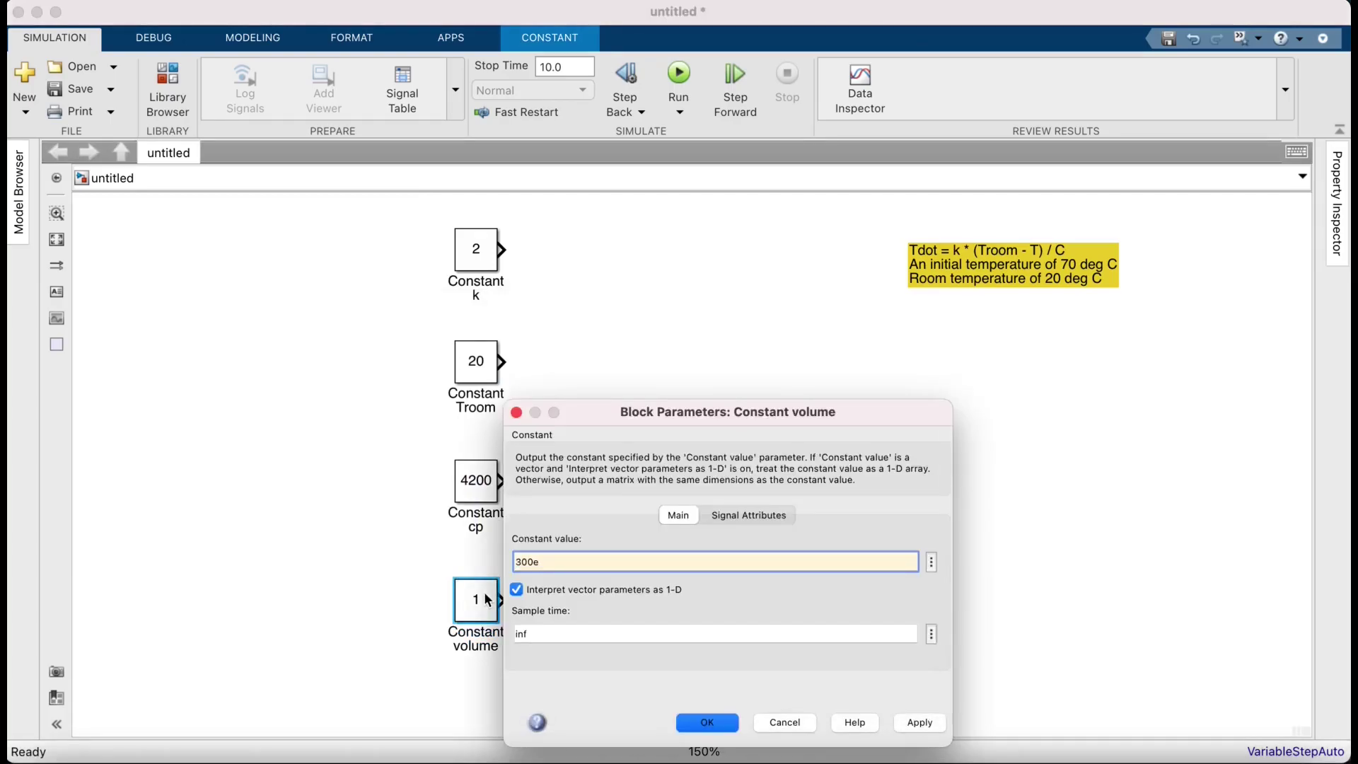
pyautogui.write('06')
pyautogui.press('BackSpace')
pyautogui.press('BackSpace')
pyautogui.write('-6')
pyautogui.press('Return')
pyautogui.click(626, 654)
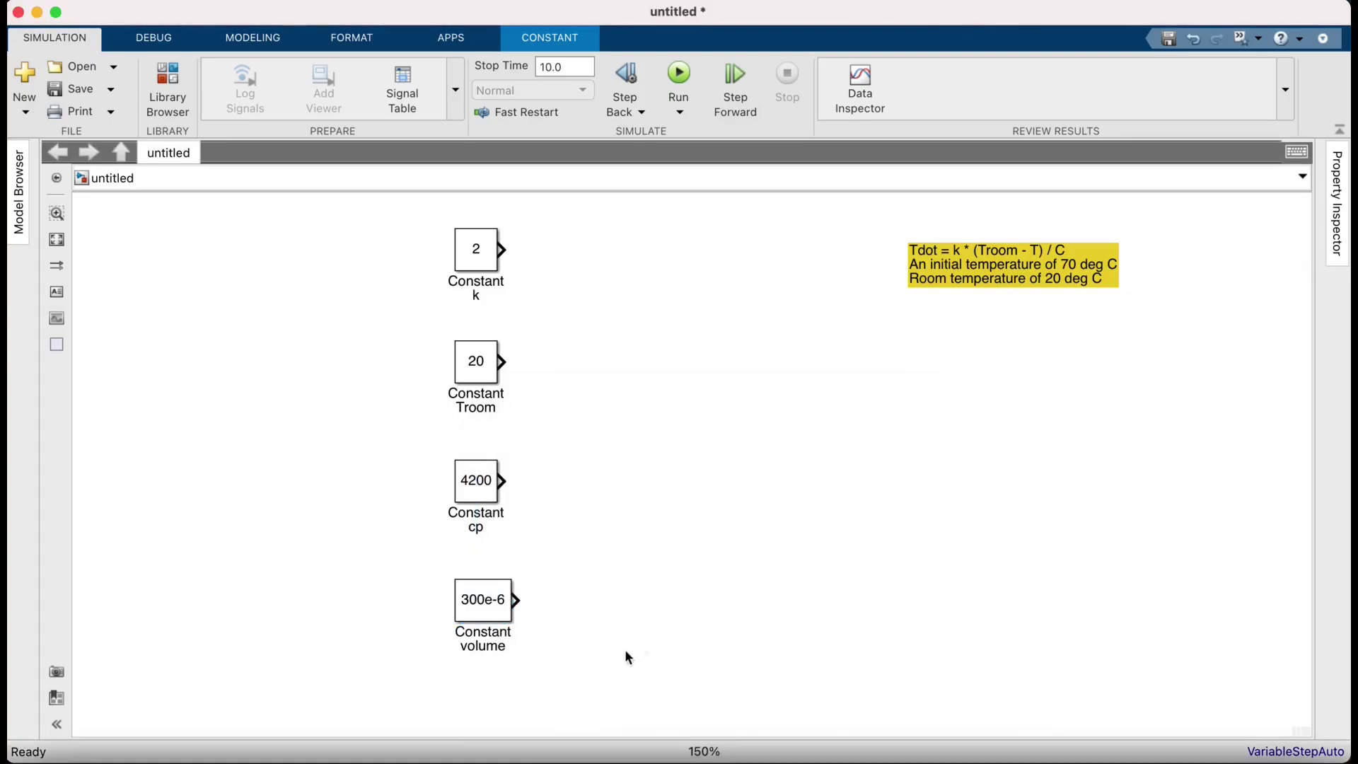
# Insert a Constant block below volume, set its value to 1000, and add density on a second line of its name
pyautogui.scroll(-2, 593, 630)
pyautogui.doubleClick(478, 664)
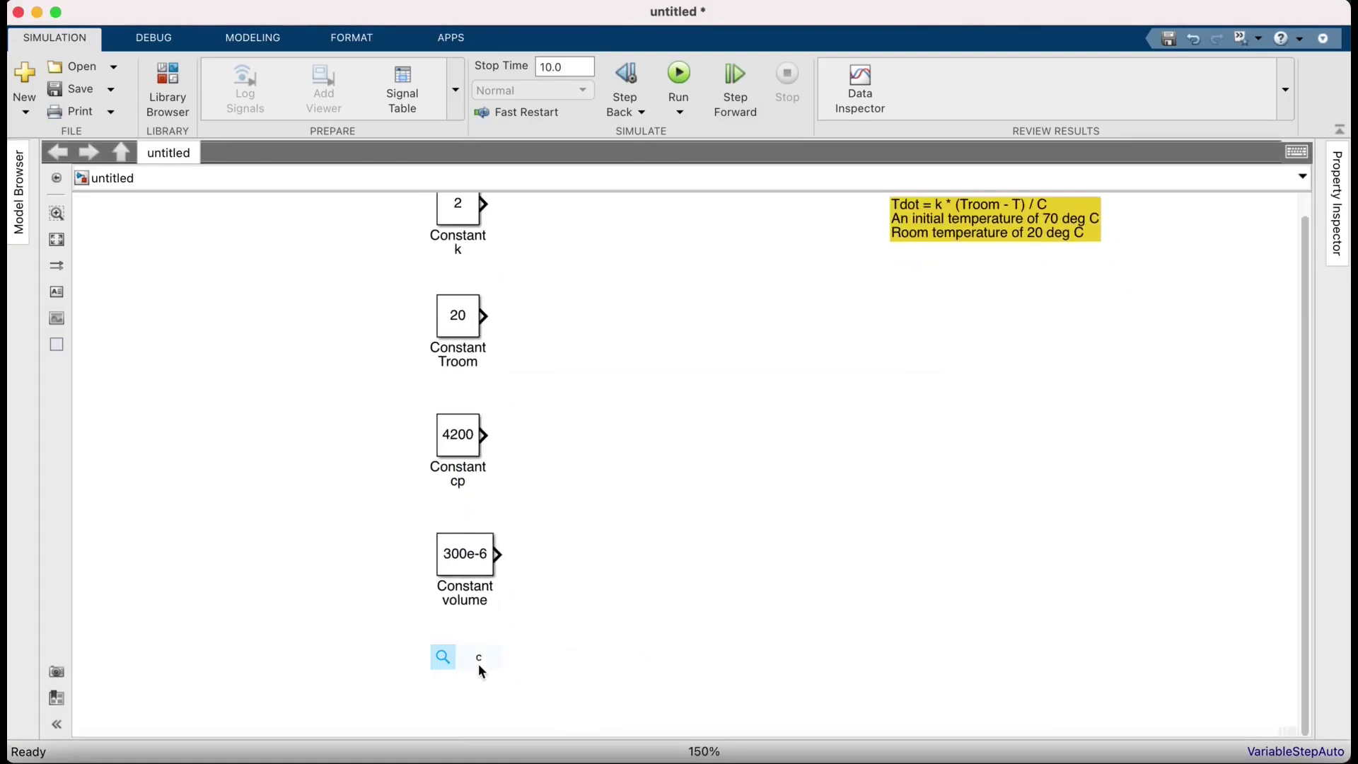
pyautogui.click(467, 680)
pyautogui.doubleClick(467, 680)
pyautogui.write('1000')
pyautogui.press('Return')
pyautogui.click(458, 705)
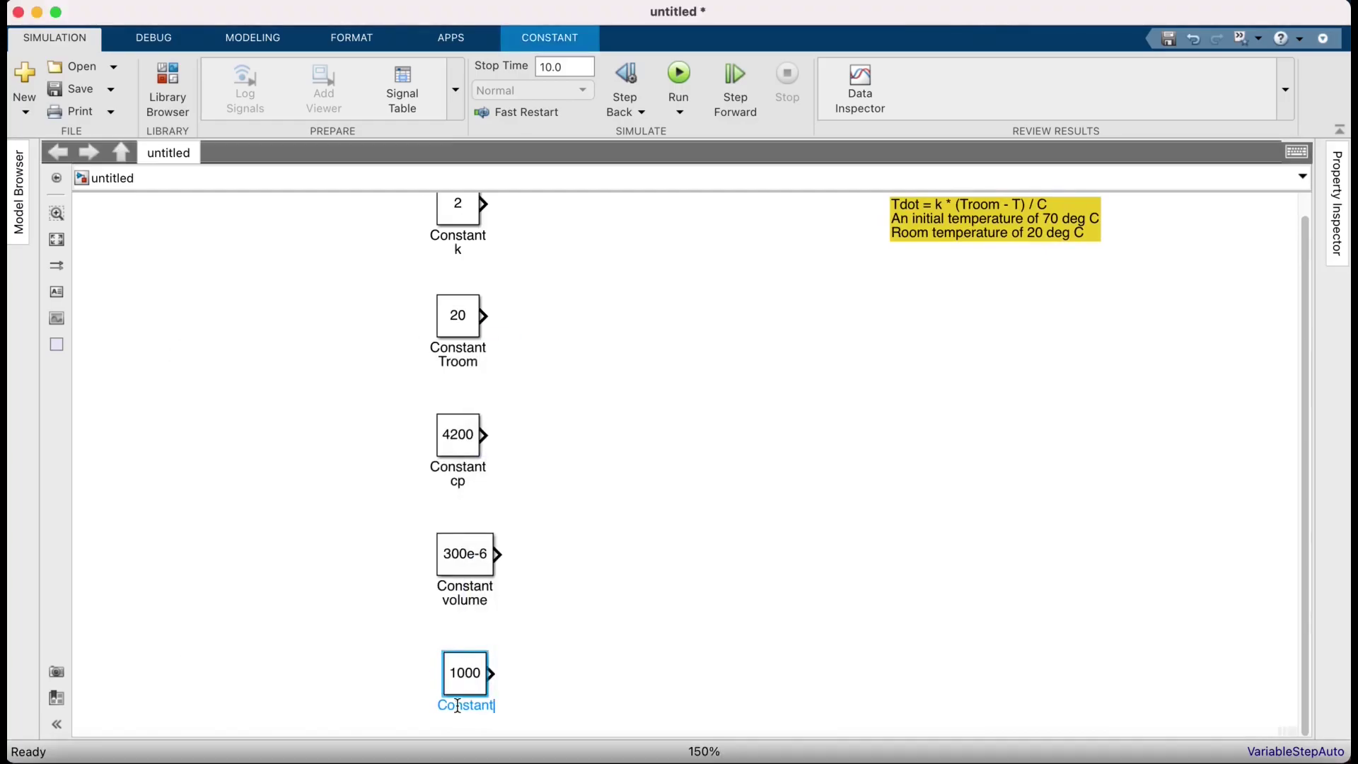
pyautogui.press('Return')
pyautogui.write('density')
pyautogui.click(524, 697)
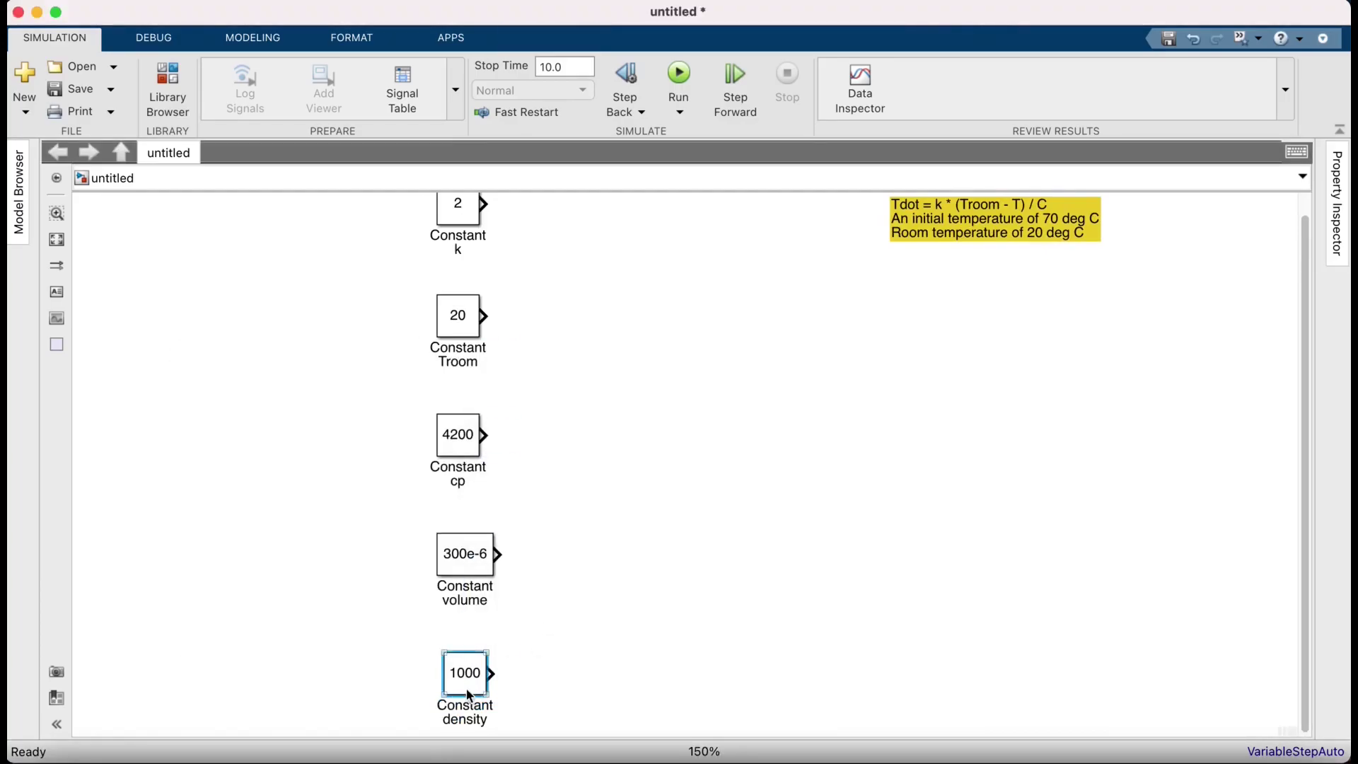
# Insert a Product block beside the volume constant and connect volume to its first input
pyautogui.scroll(-1, 594, 633)
pyautogui.doubleClick(570, 612)
pyautogui.write('pr')
pyautogui.press('Return')
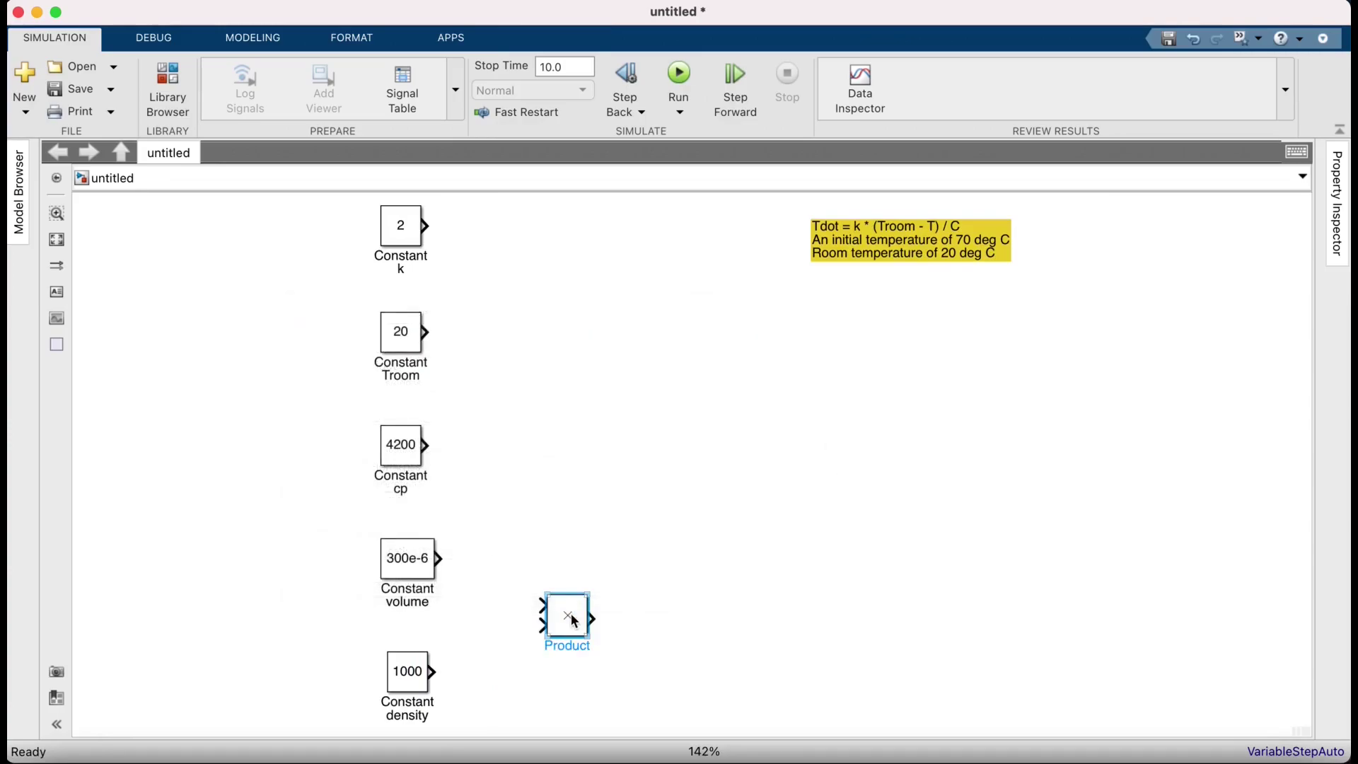
pyautogui.moveTo(571, 615); pyautogui.dragTo(567, 551)
pyautogui.moveTo(439, 558); pyautogui.dragTo(529, 559)
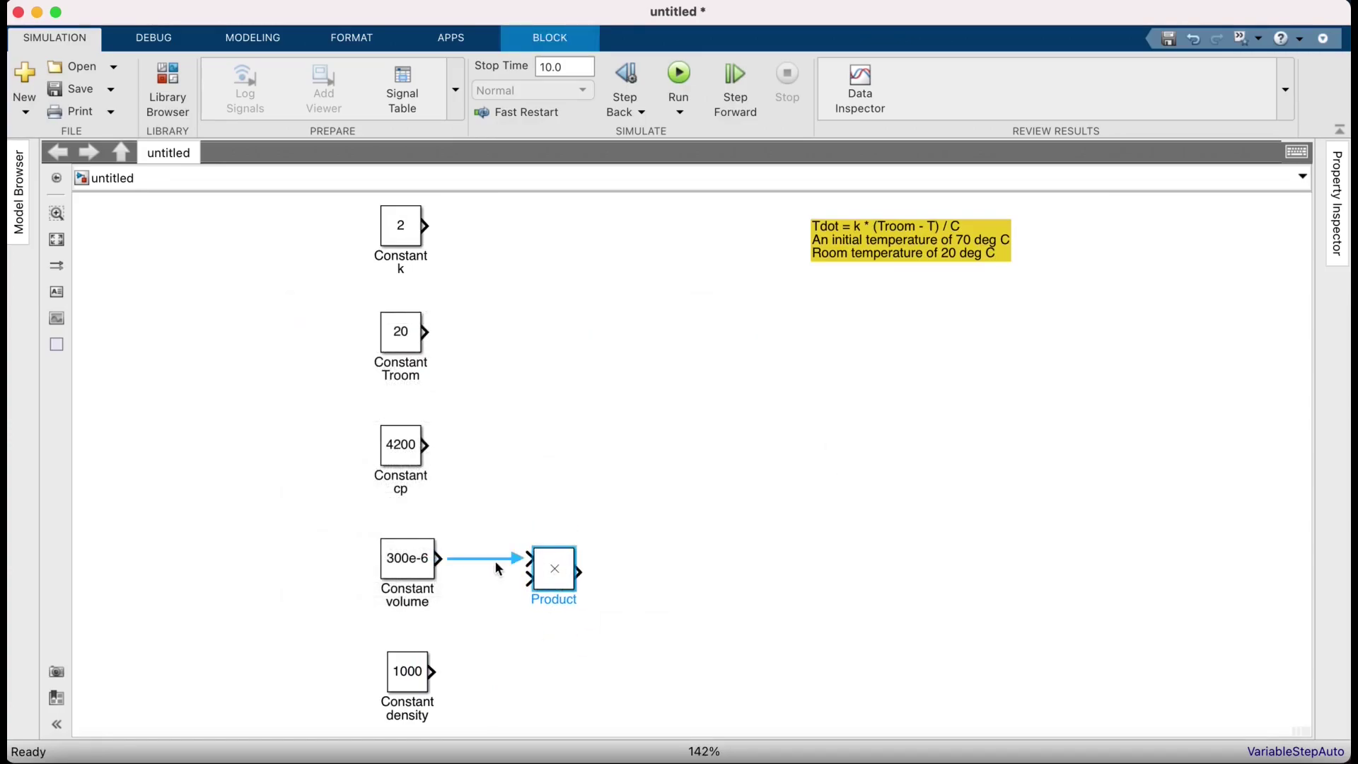
# Connect the density constant to the Product block's second input and label the output signal mass
pyautogui.click(425, 677)
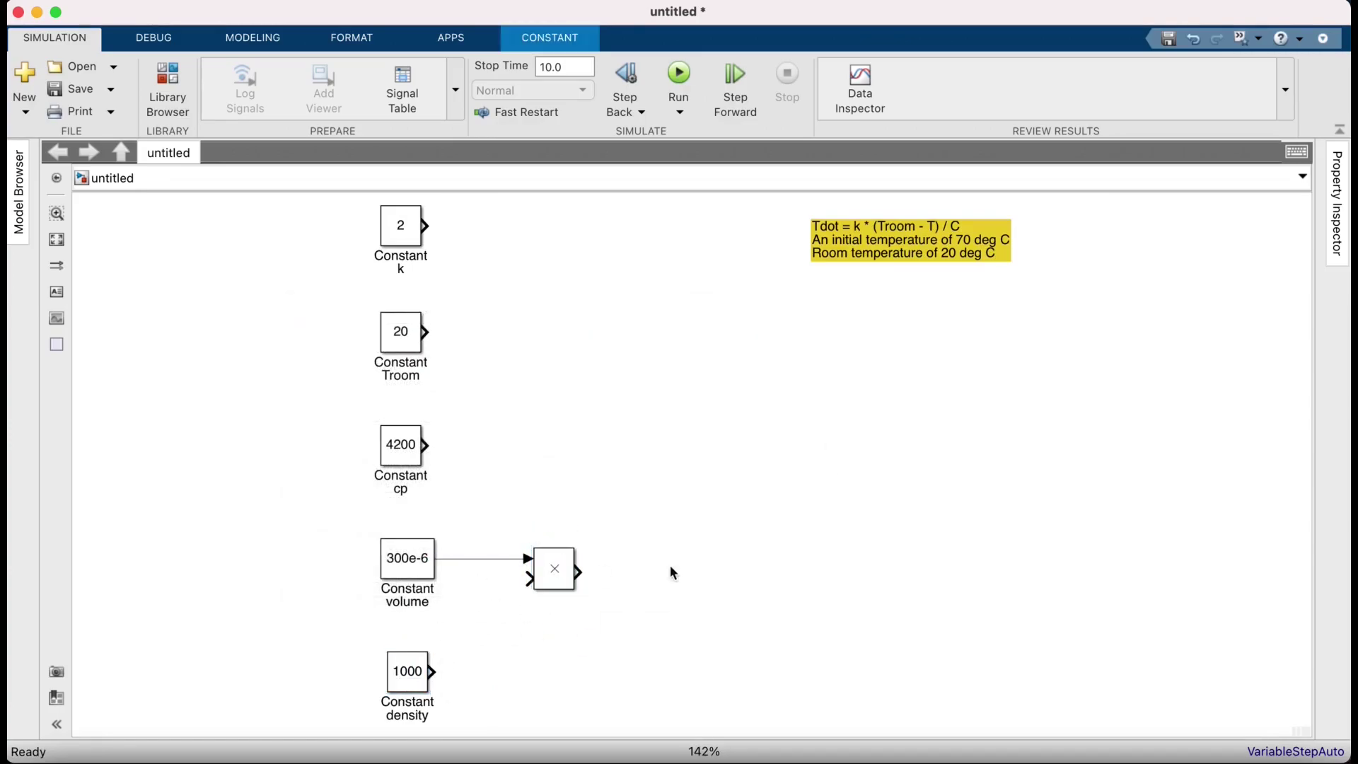
pyautogui.keyDown('ctrl'); pyautogui.click(576, 572); pyautogui.keyUp('ctrl')
pyautogui.click(587, 597)
pyautogui.doubleClick(616, 573)
pyautogui.write('mass')
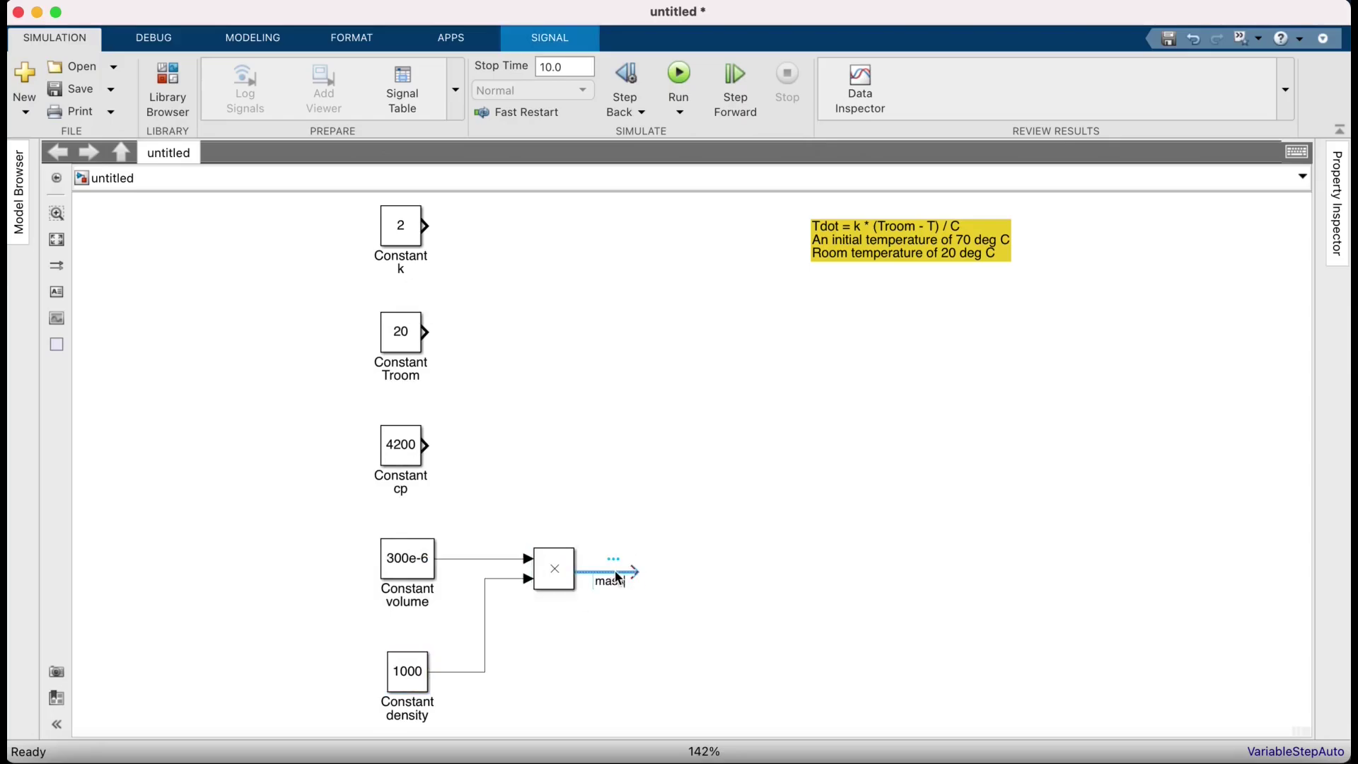
# Insert a second Product block, feed it with the cp constant and the mass signal, and label its output capacitance
pyautogui.doubleClick(683, 506)
pyautogui.write('prod')
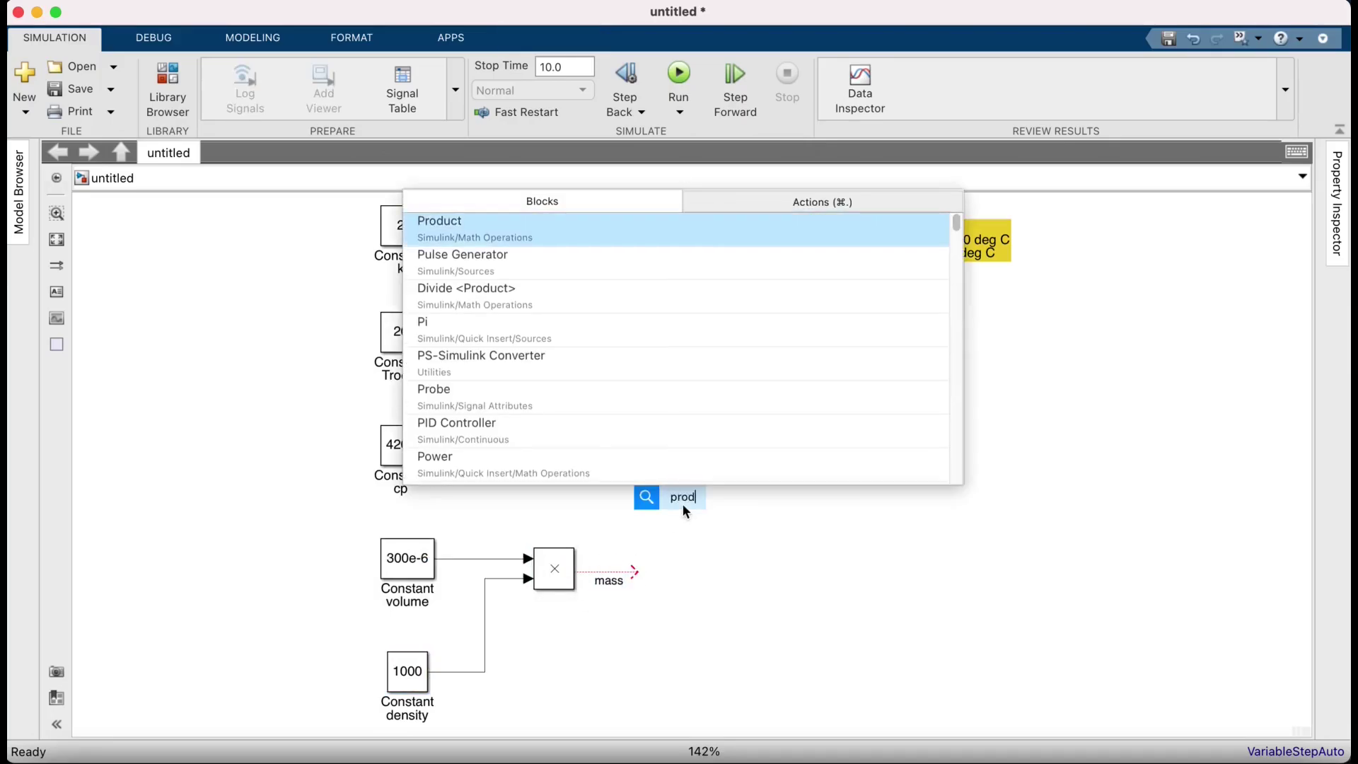
pyautogui.press('Return')
pyautogui.moveTo(684, 487); pyautogui.dragTo(702, 458)
pyautogui.moveTo(635, 572)
pyautogui.mouseDown()
pyautogui.moveTo(676, 466)
pyautogui.moveTo(838, 459)
pyautogui.mouseUp()
pyautogui.doubleClick(809, 458)
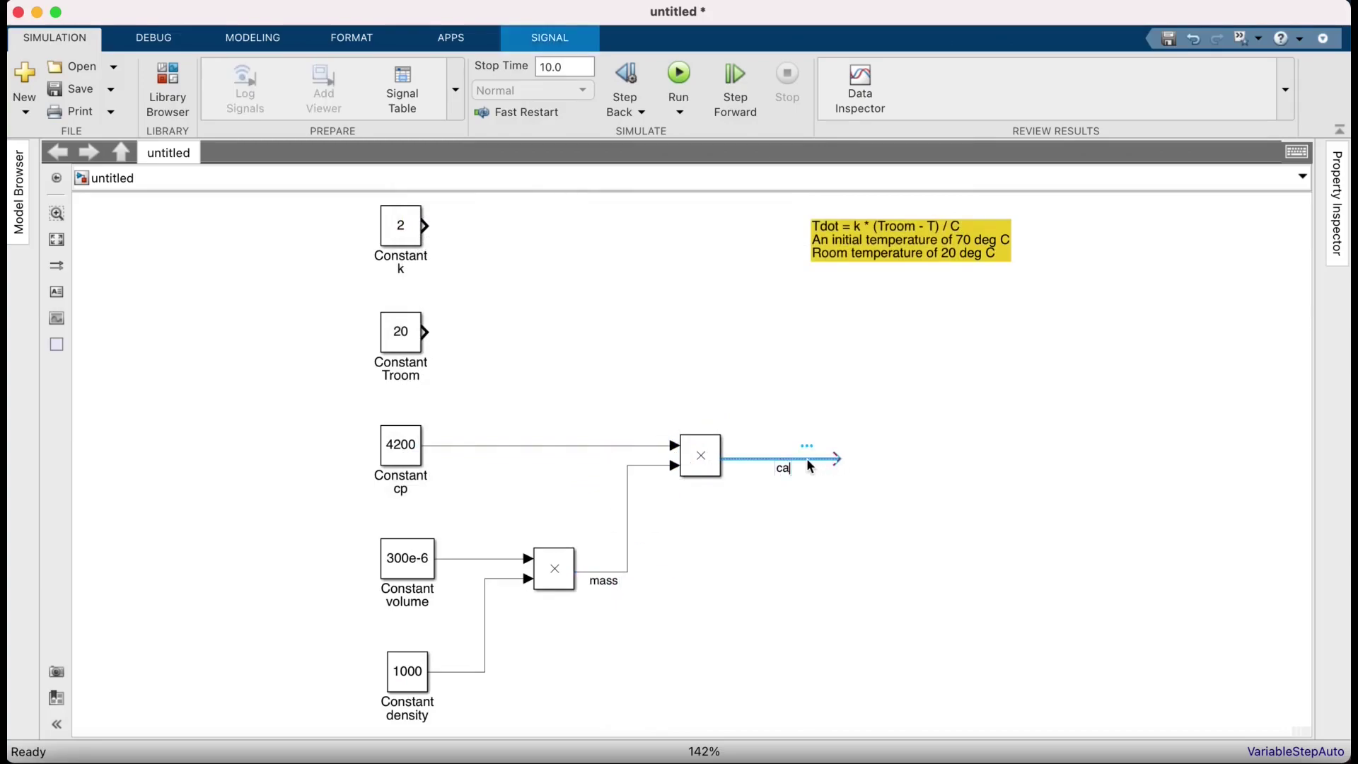
pyautogui.write('ca')
pyautogui.write('pacitance')
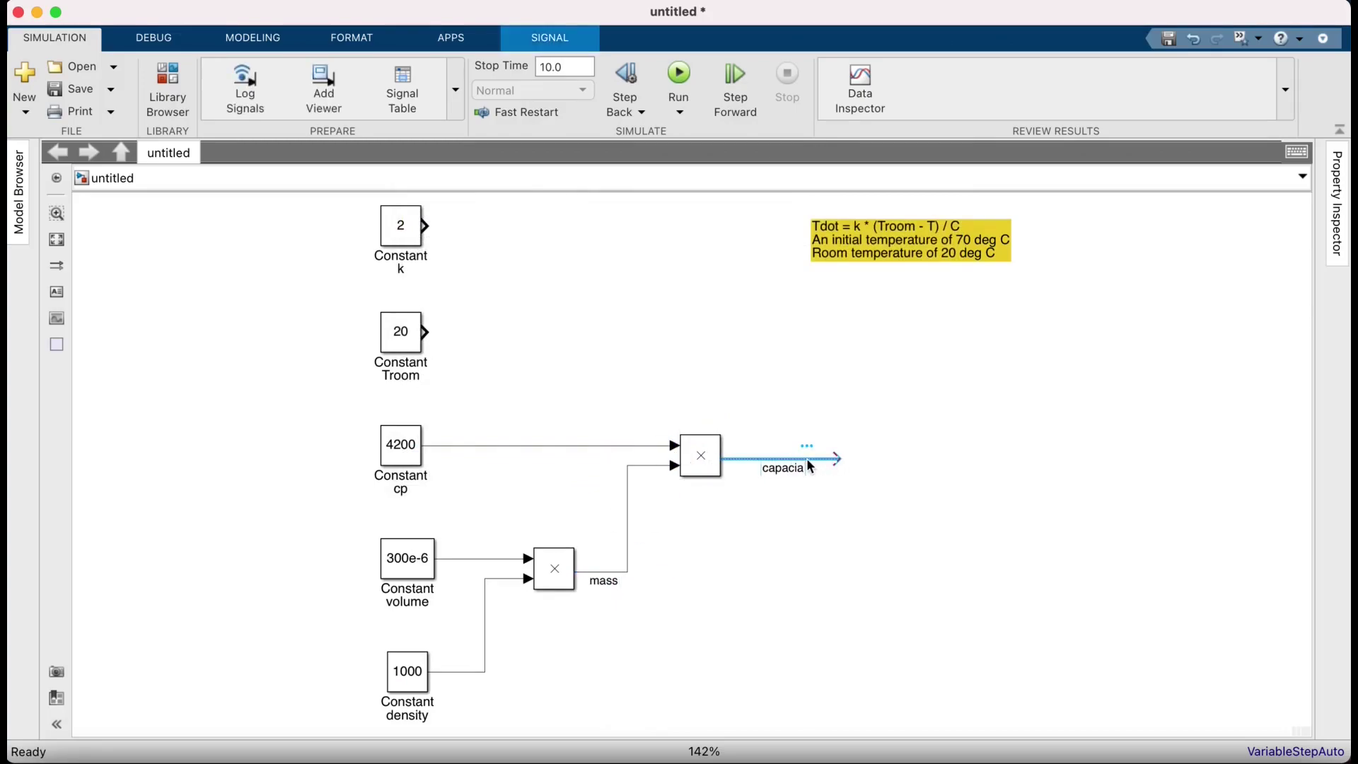
# Insert a Constant block between Troom and cp and add coffee_temp on a second line of its name
pyautogui.click(962, 228)
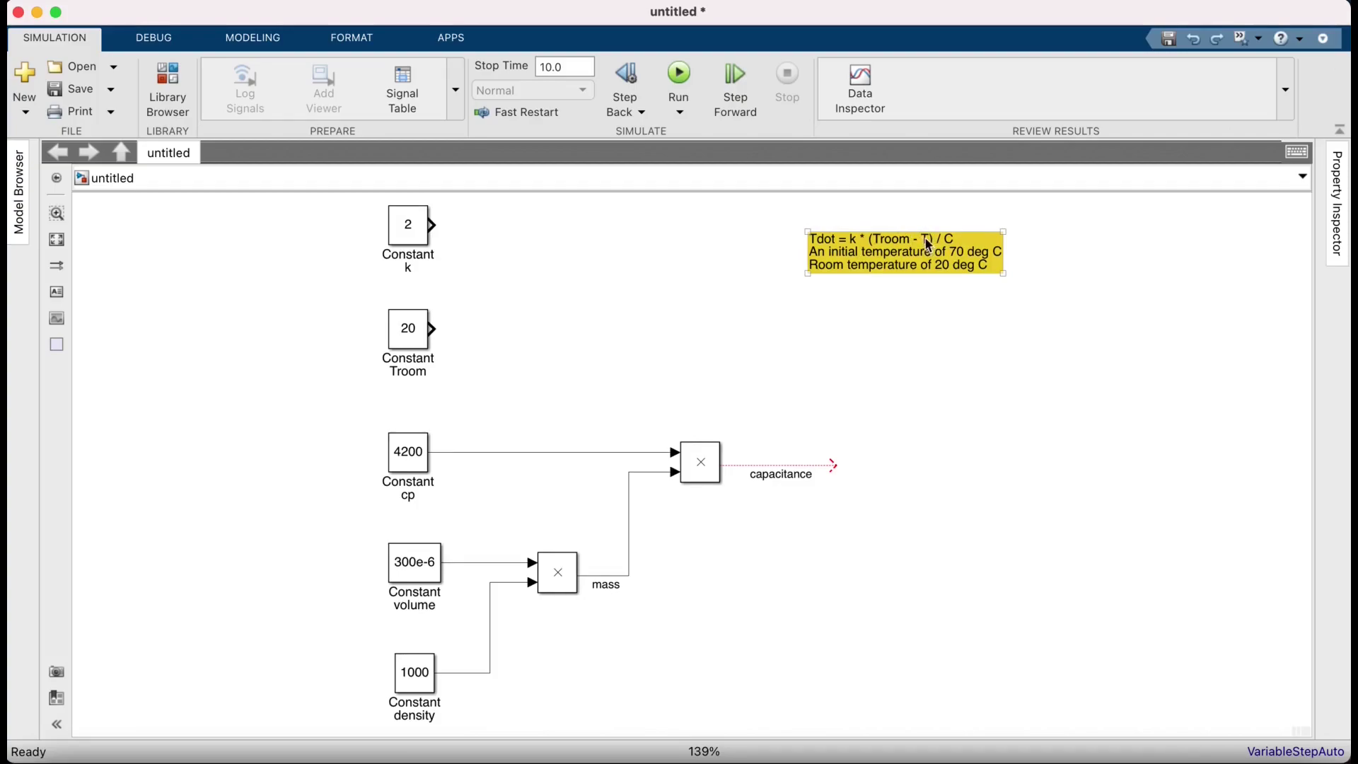
pyautogui.click(662, 227)
pyautogui.doubleClick(486, 334)
pyautogui.write('const')
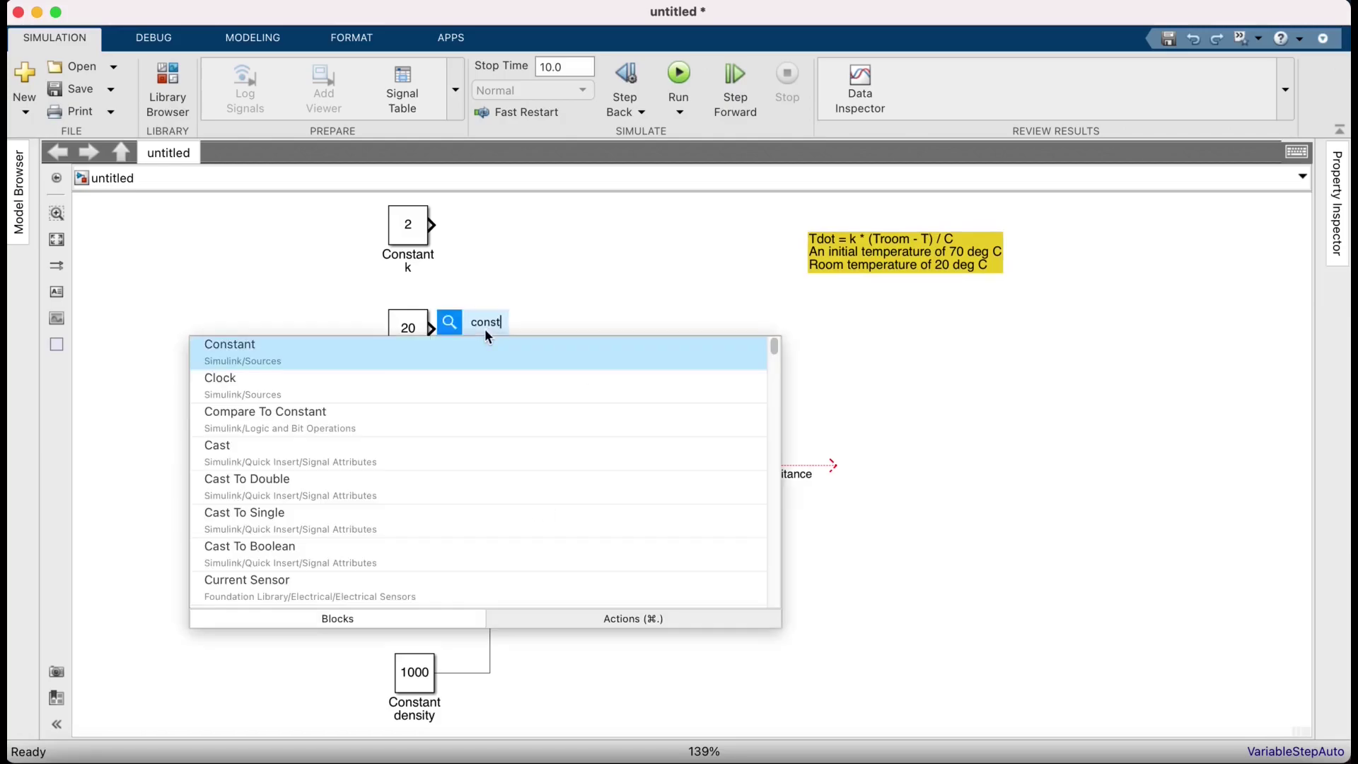
pyautogui.press('Return')
pyautogui.moveTo(407, 401); pyautogui.dragTo(418, 349)
pyautogui.click(408, 389)
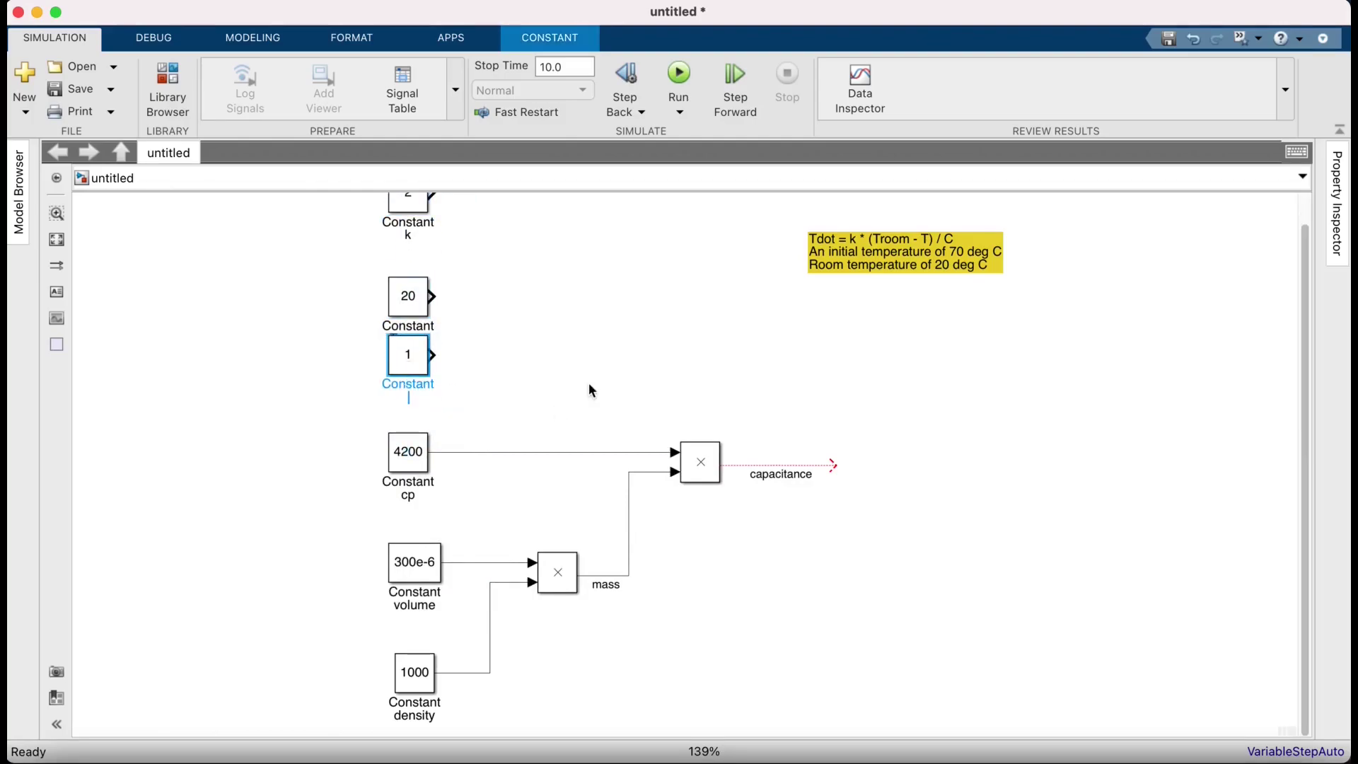
pyautogui.write('coffee_temp')
# Set the constant value of the coffee_temp block to 70
pyautogui.doubleClick(423, 362)
pyautogui.write('70')
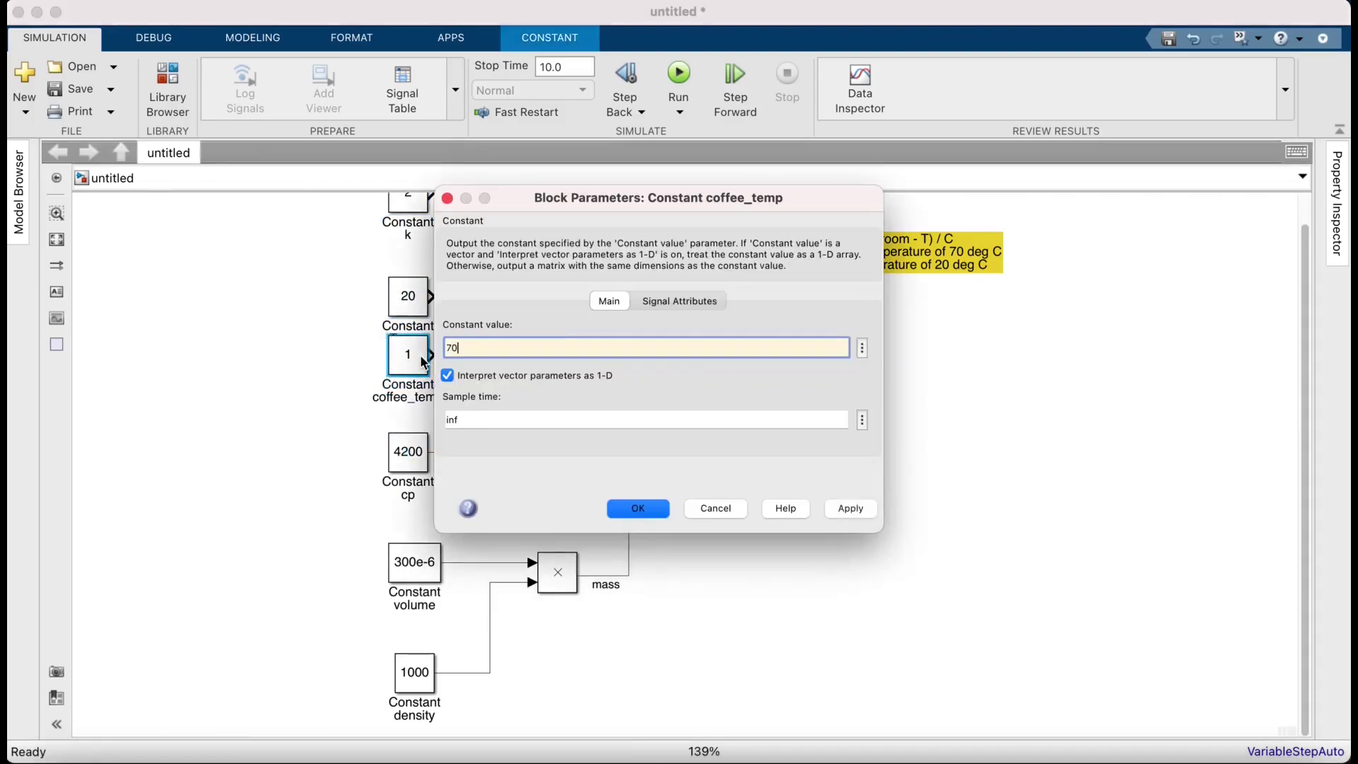
pyautogui.press('Return')
pyautogui.click(516, 367)
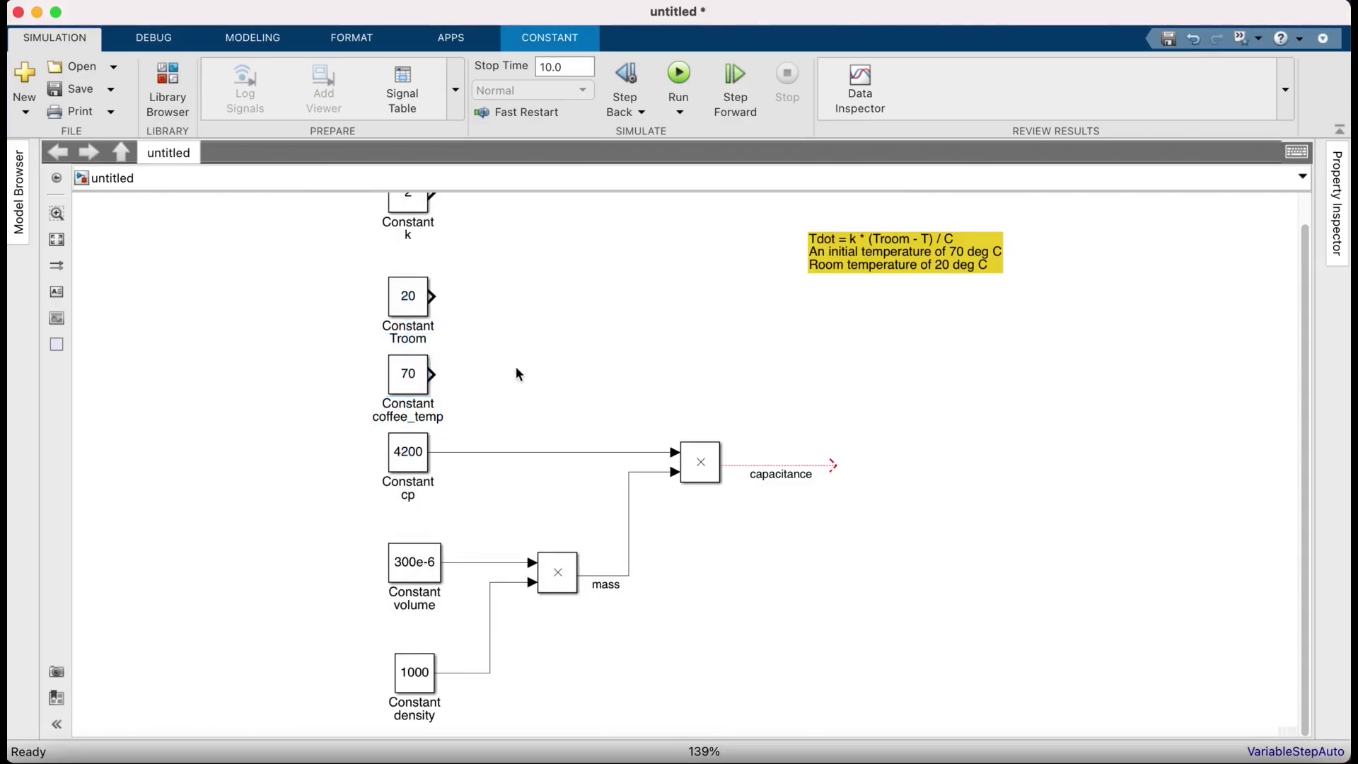
# Insert a Subtract block and connect Troom to its plus input and coffee_temp to its minus input
pyautogui.press('space')
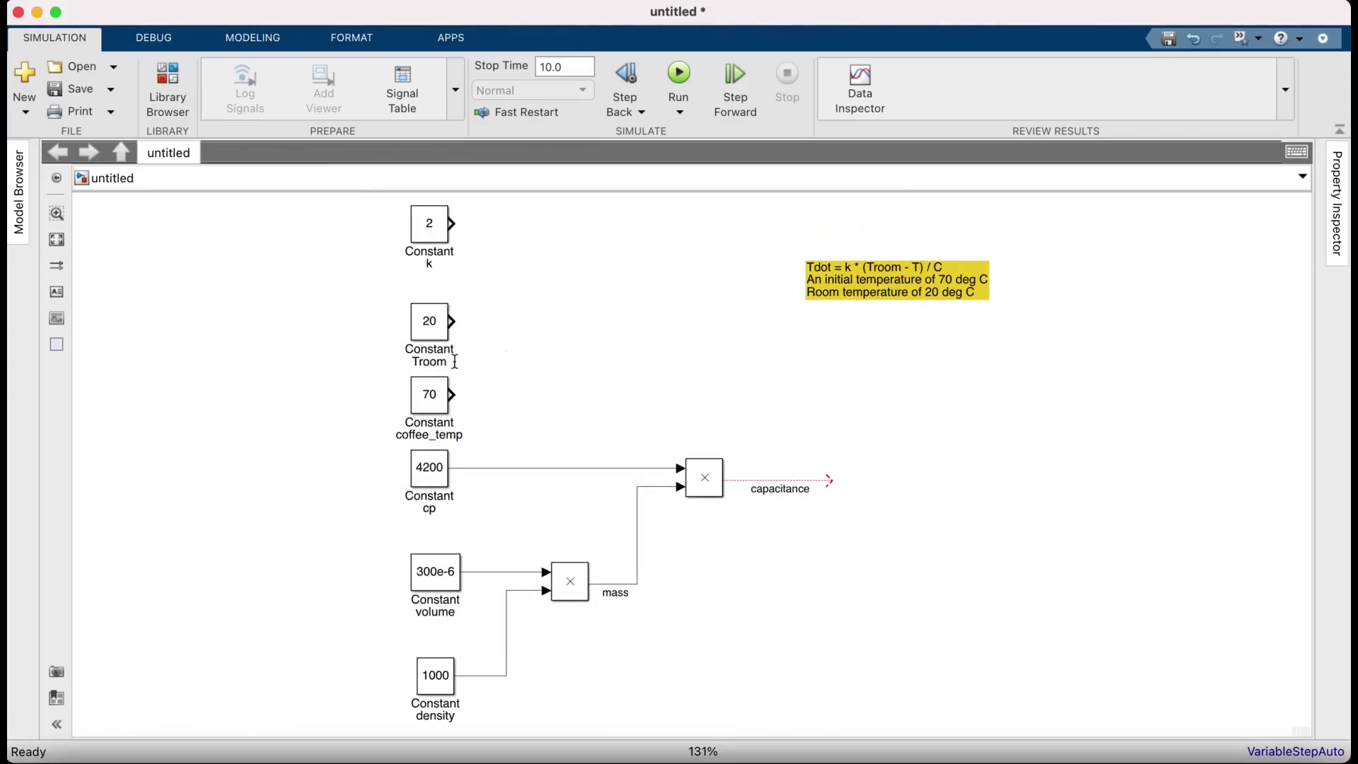
pyautogui.doubleClick(559, 314)
pyautogui.write('subtract')
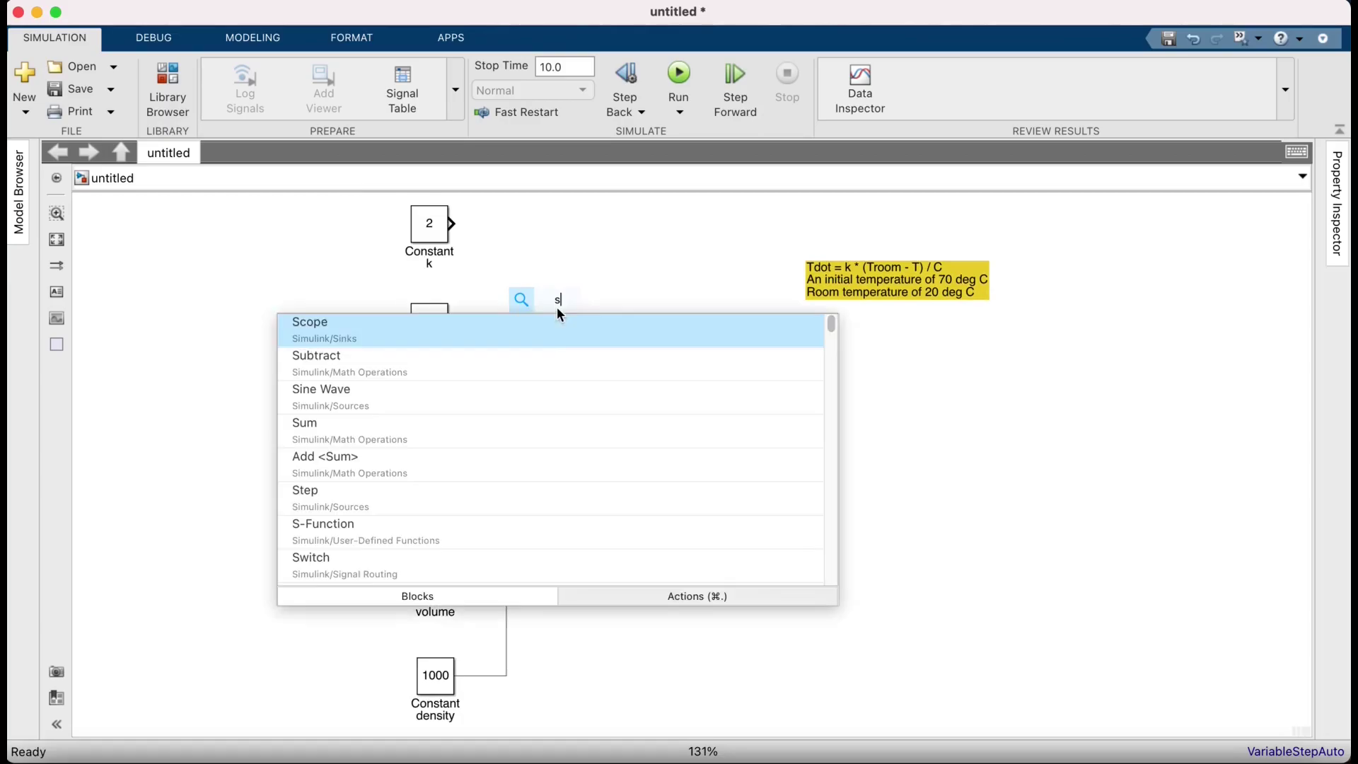
pyautogui.press('Return')
pyautogui.moveTo(558, 307); pyautogui.dragTo(570, 331)
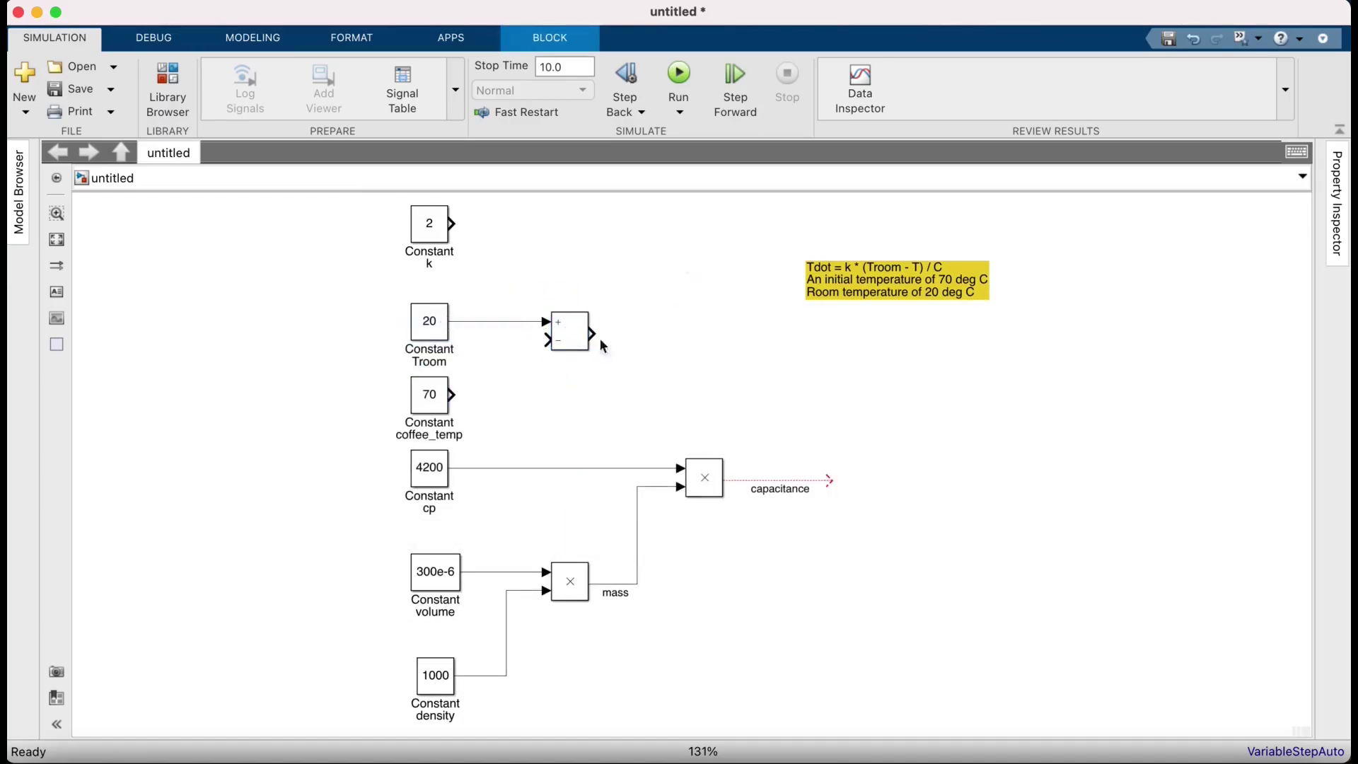
pyautogui.click(458, 396)
pyautogui.moveTo(459, 399); pyautogui.dragTo(572, 324)
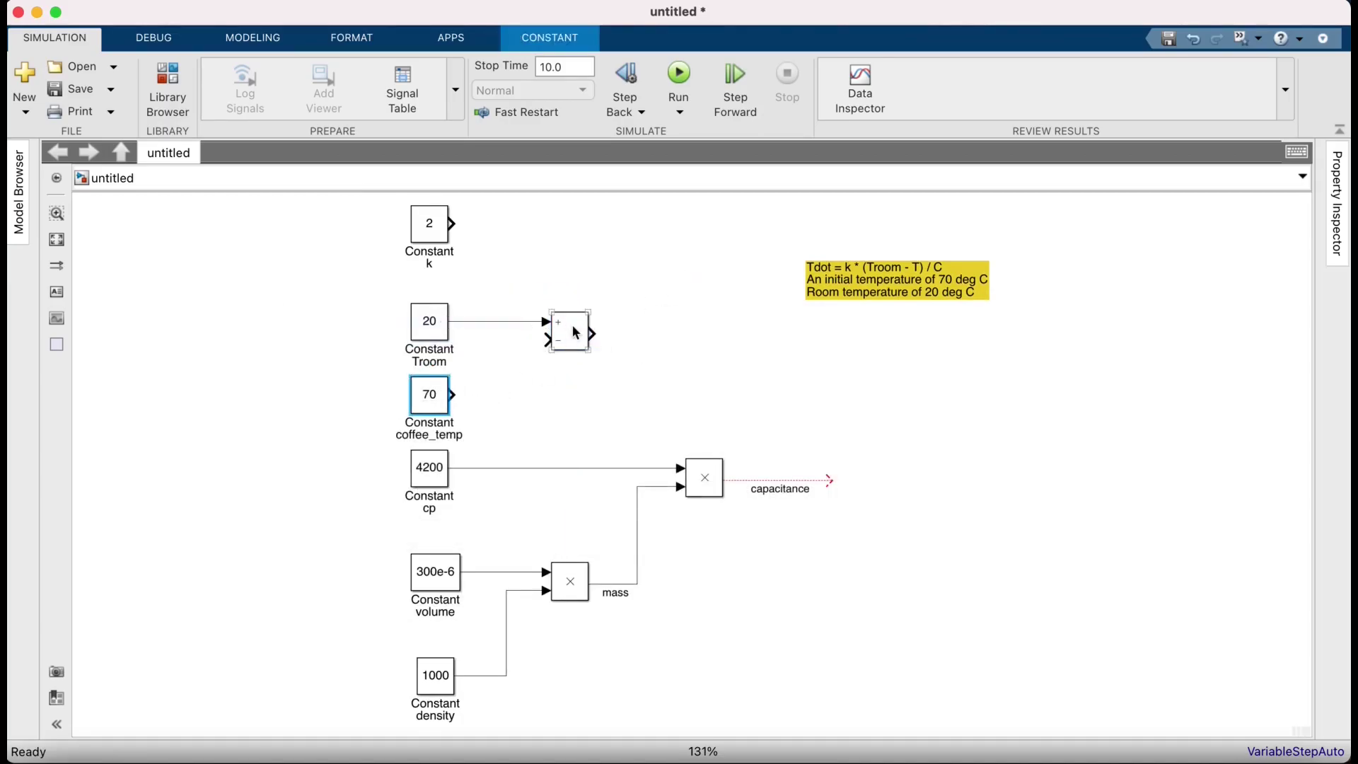
# Insert a Product block beside the k constant and connect k and the Subtract output to its inputs
pyautogui.doubleClick(664, 263)
pyautogui.write('prod')
pyautogui.press('Return')
pyautogui.moveTo(665, 271); pyautogui.dragTo(657, 241)
pyautogui.moveTo(453, 223); pyautogui.dragTo(633, 224)
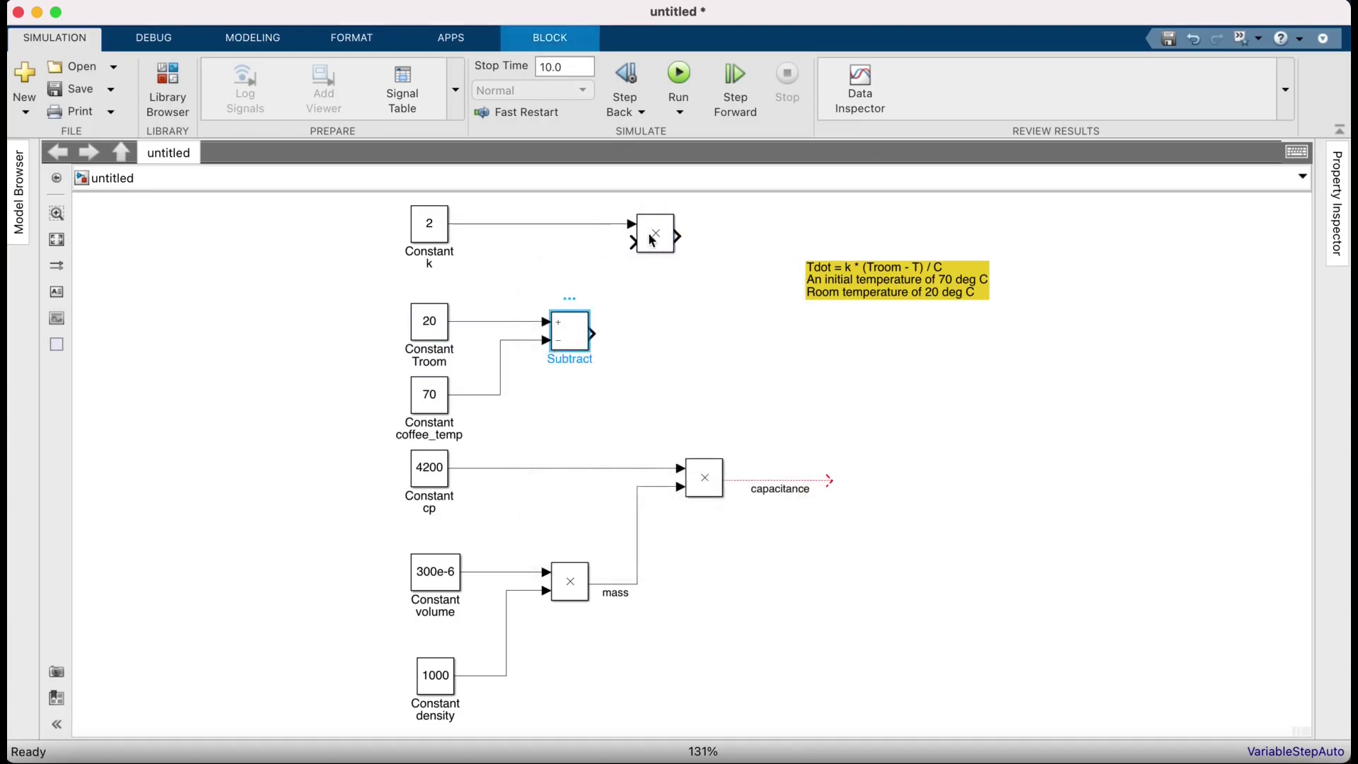
pyautogui.moveTo(592, 334); pyautogui.dragTo(631, 242)
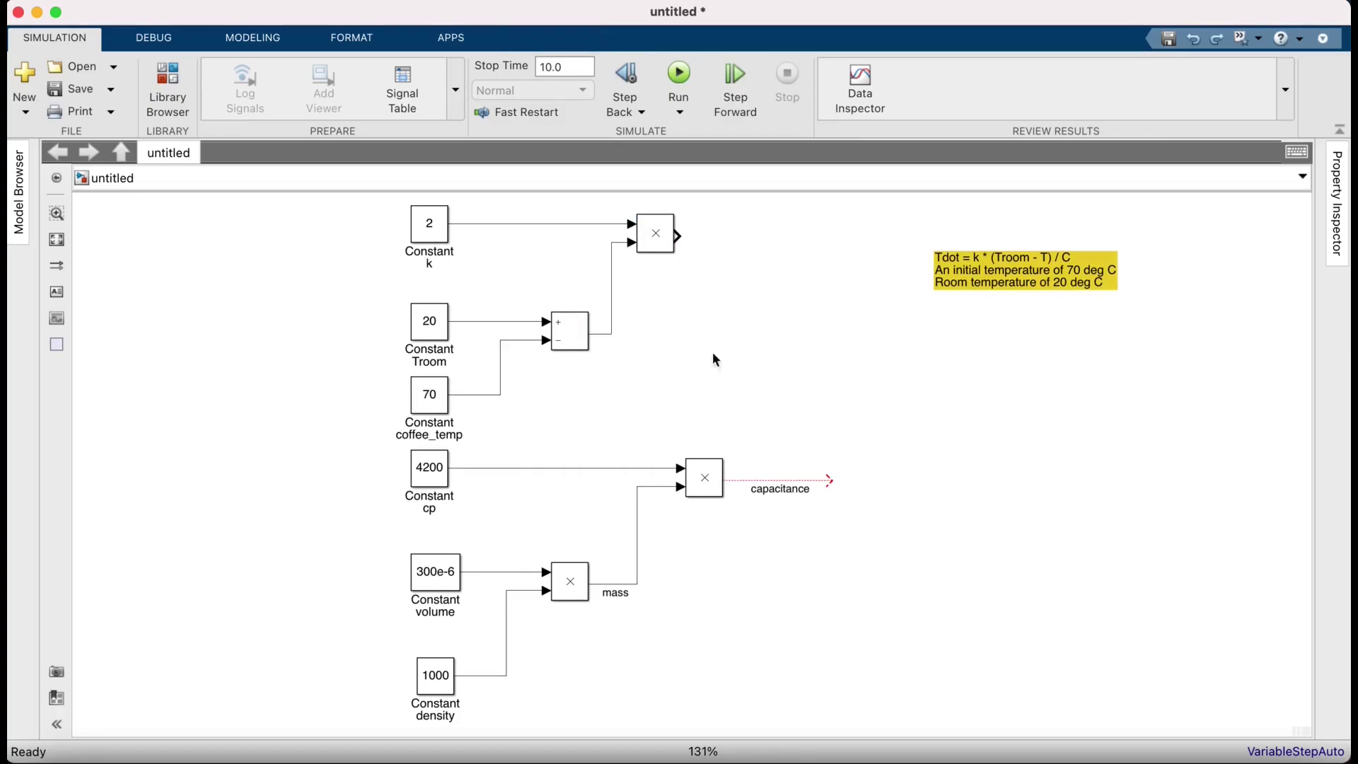
# Move the upper Product block further right, then insert a Divide block that divides its output by the capacitance signal
pyautogui.moveTo(664, 239); pyautogui.dragTo(713, 238)
pyautogui.doubleClick(826, 268)
pyautogui.write('divi')
pyautogui.press('Return')
pyautogui.moveTo(831, 240); pyautogui.dragTo(878, 250)
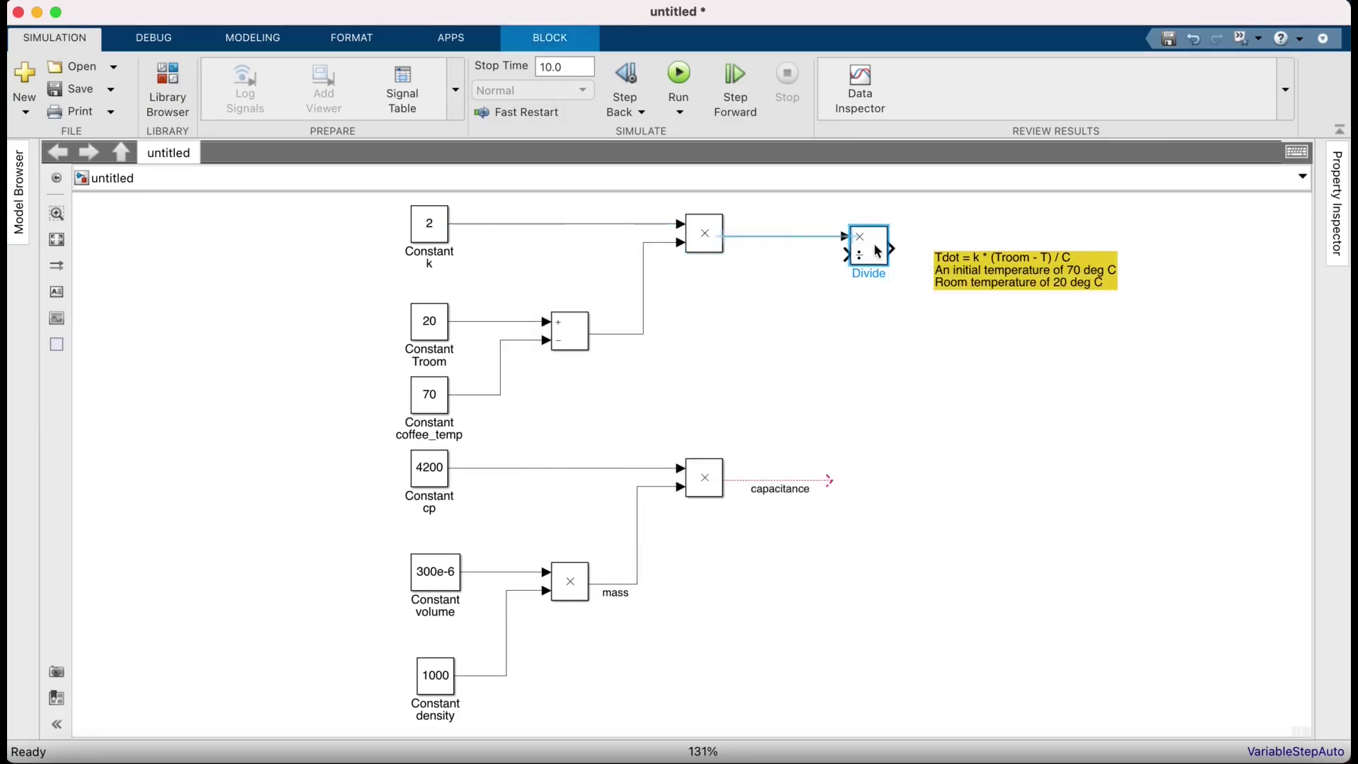
pyautogui.moveTo(833, 437); pyautogui.dragTo(847, 255)
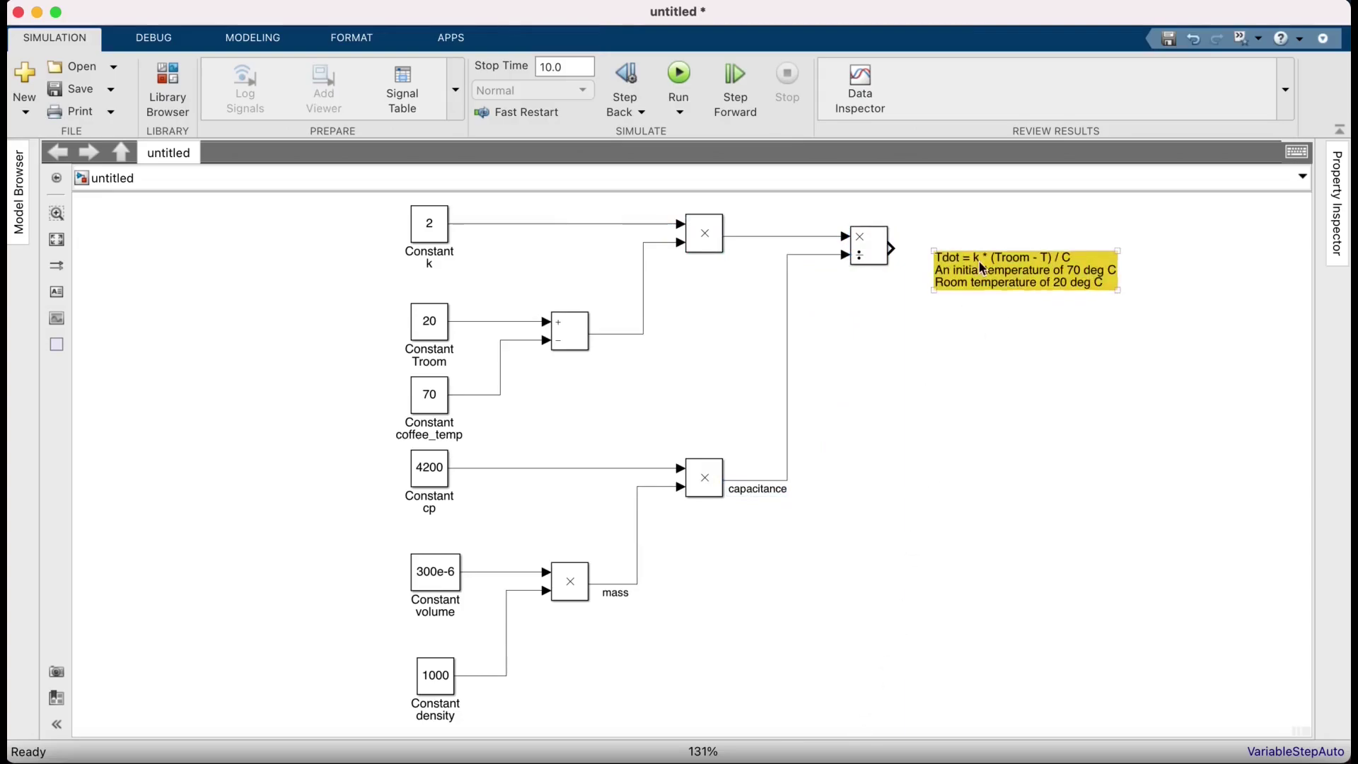
# Move the equation note clear of the diagram, then insert an Integrator block at the Divide block's output
pyautogui.moveTo(985, 267); pyautogui.dragTo(1128, 242)
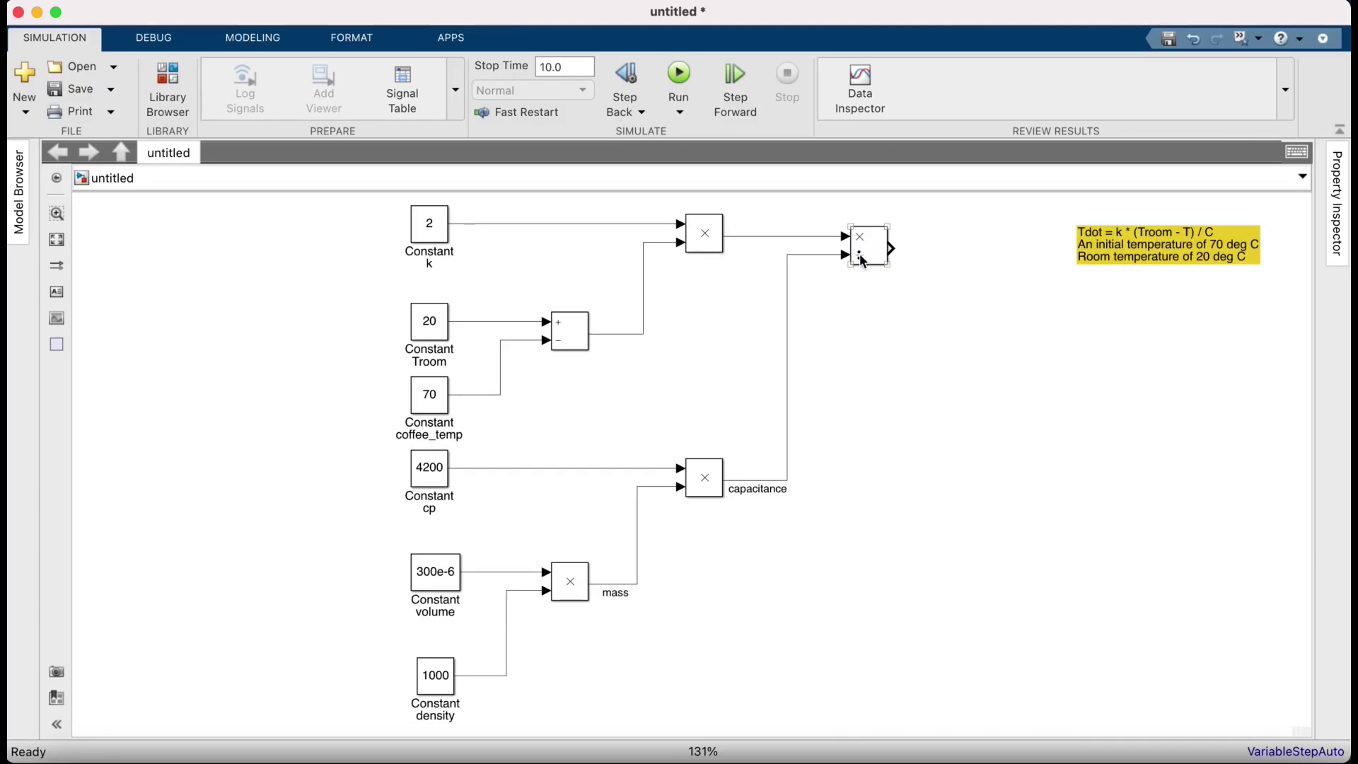
pyautogui.doubleClick(929, 334)
pyautogui.write('integrat')
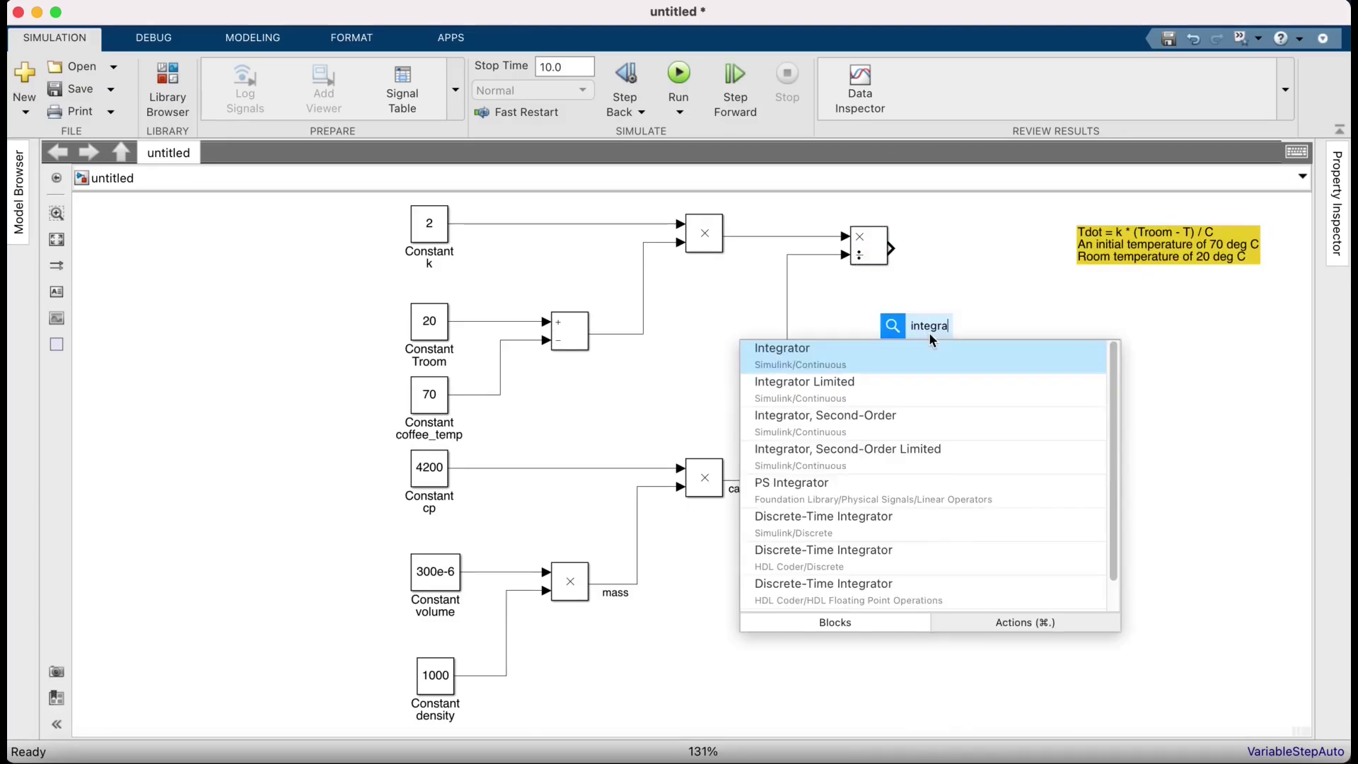
pyautogui.press('Return')
pyautogui.moveTo(933, 339); pyautogui.dragTo(981, 254)
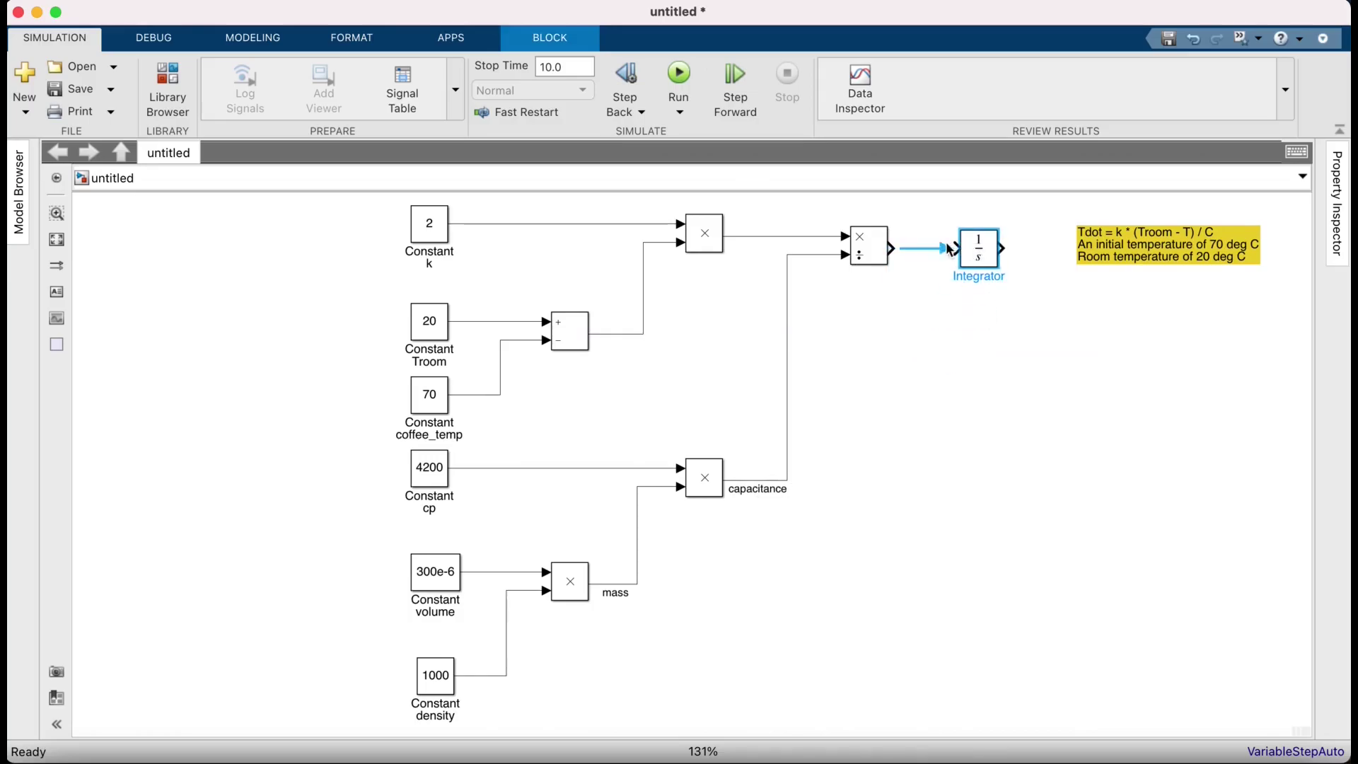
# Label the signal between the Divide and Integrator blocks Tdot, and draw a signal named T from the Integrator's output
pyautogui.hscroll(3, 838, 278)
pyautogui.scroll(-1, 838, 279)
pyautogui.doubleClick(800, 242)
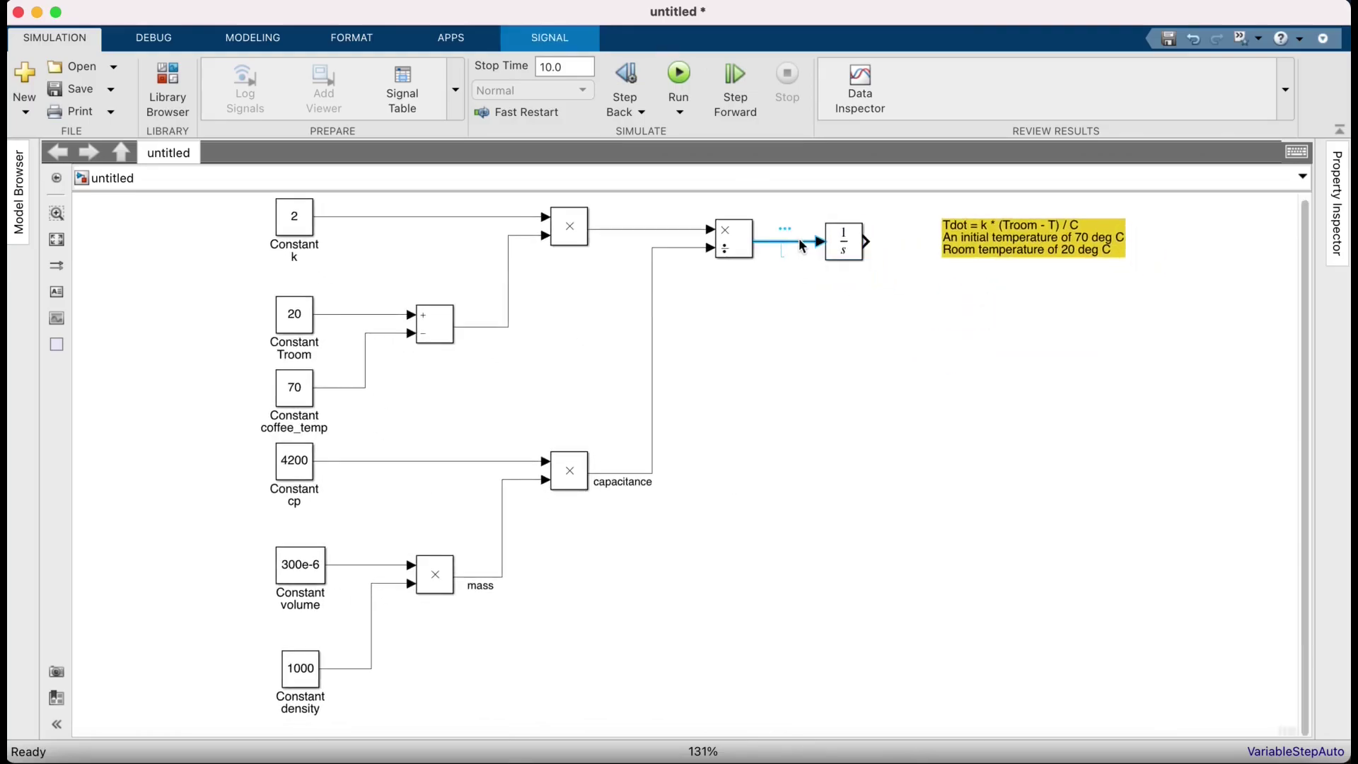
pyautogui.write('tdot')
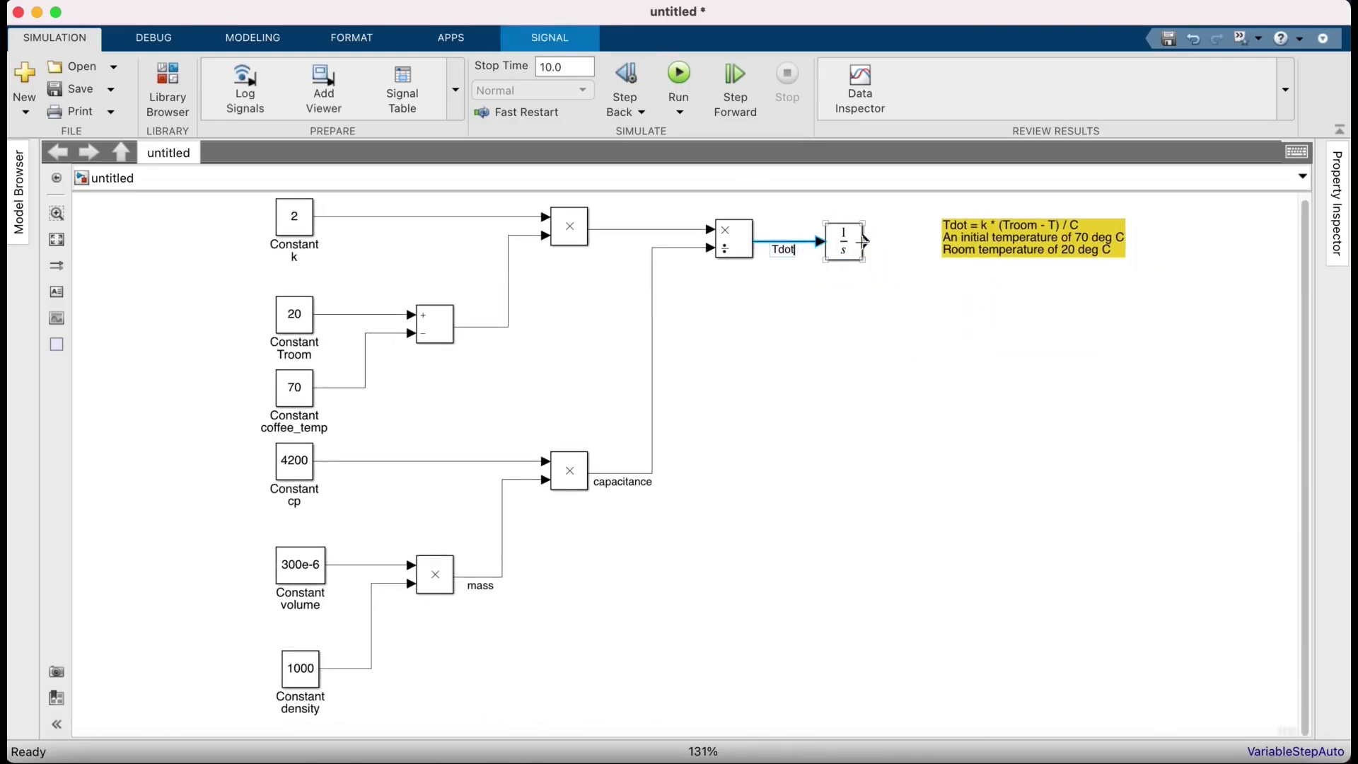
pyautogui.moveTo(867, 242); pyautogui.dragTo(911, 242)
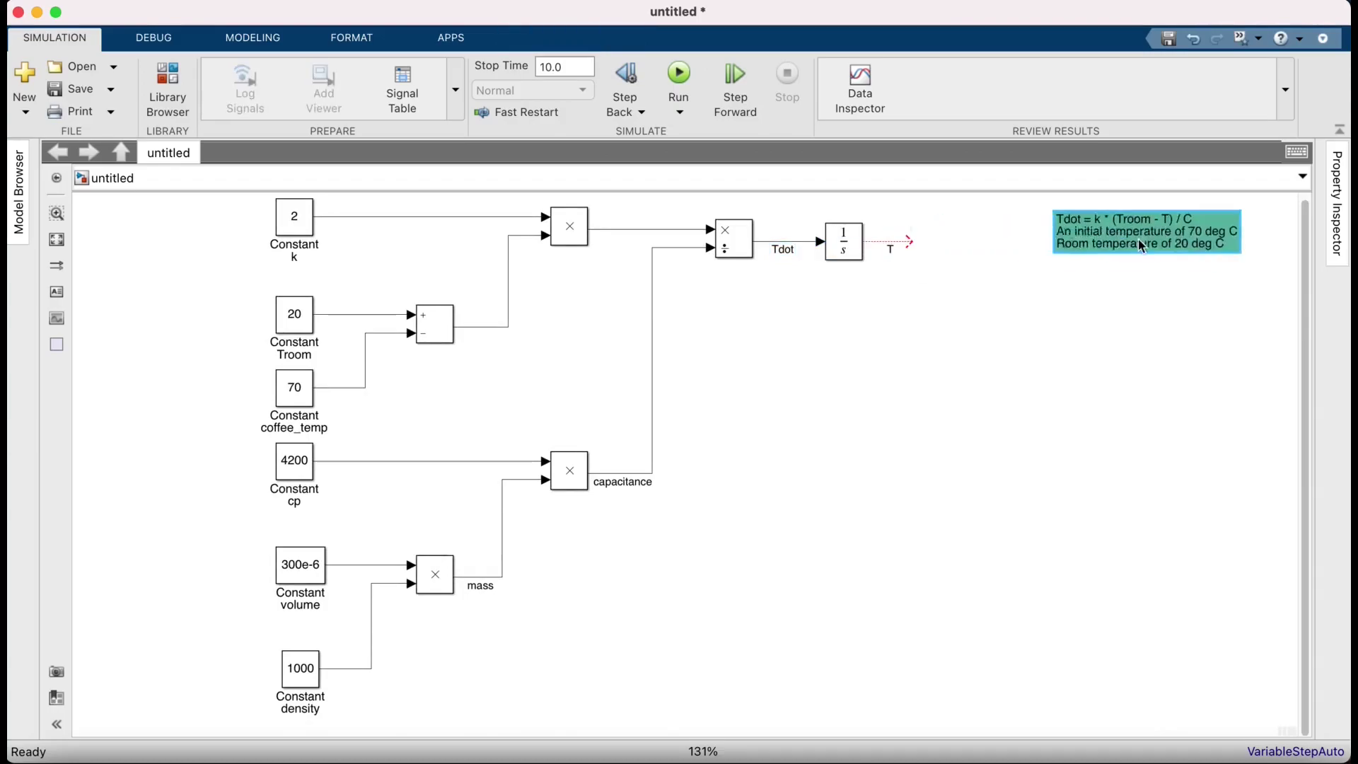
# Delete the coffee_temp constant with its line, and connect signal T to the Subtract block's minus input instead
pyautogui.hscroll(3, 728, 406)
pyautogui.click(203, 412)
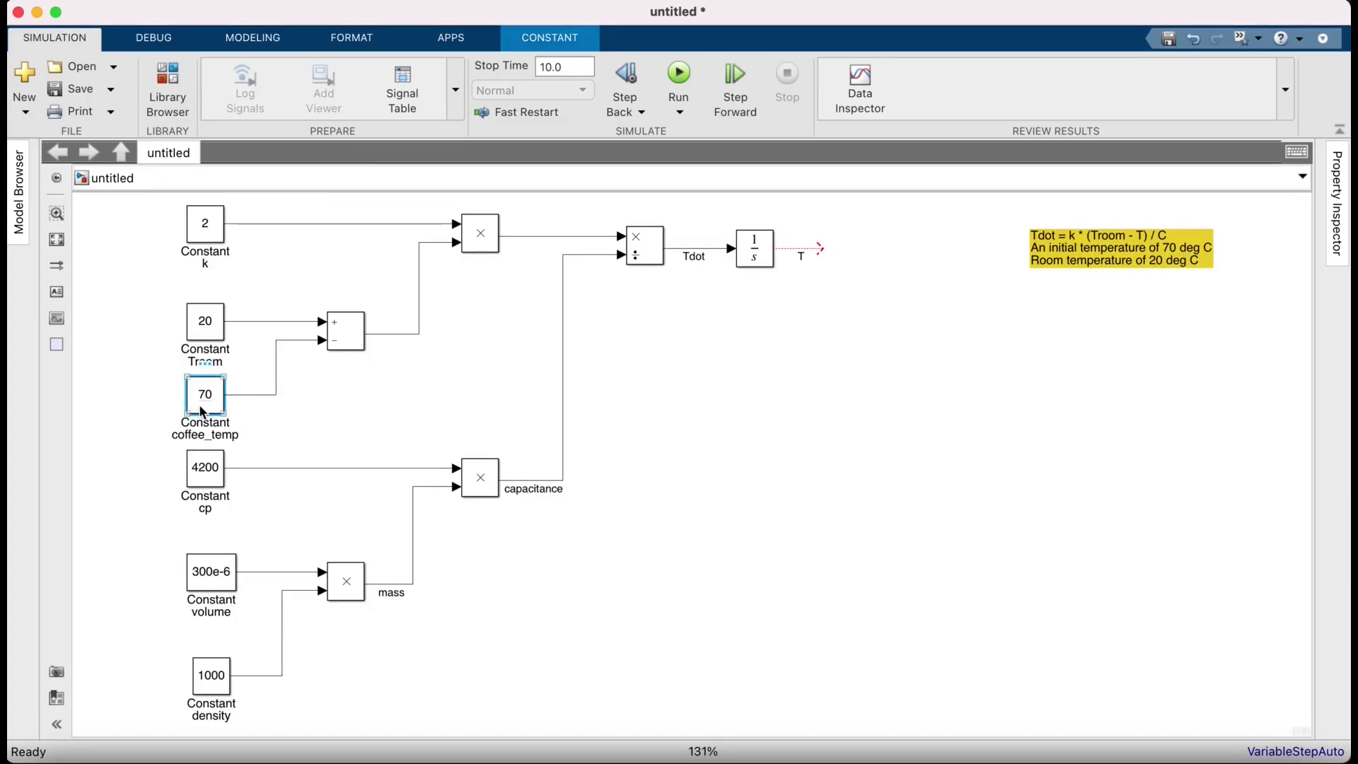
pyautogui.keyDown('shift'); pyautogui.click(242, 394); pyautogui.keyUp('shift')
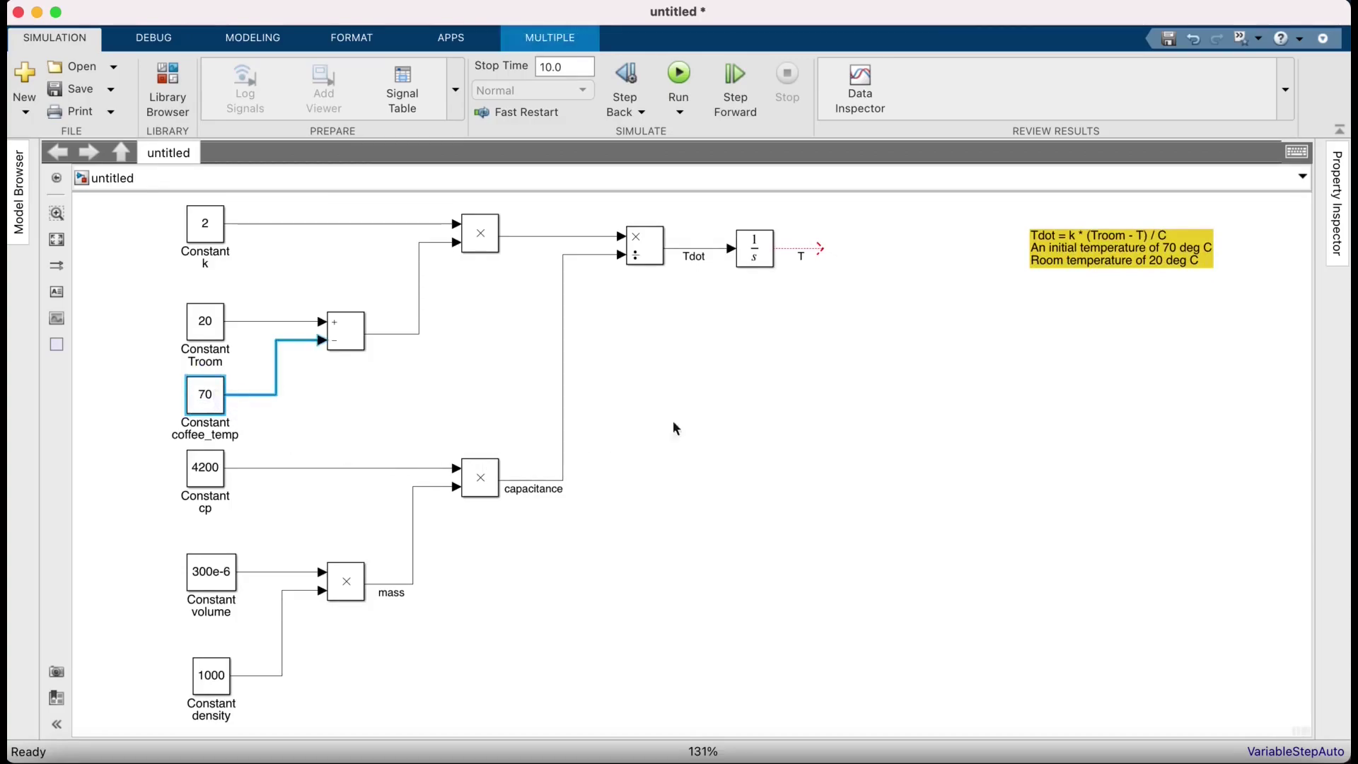
pyautogui.press('Delete')
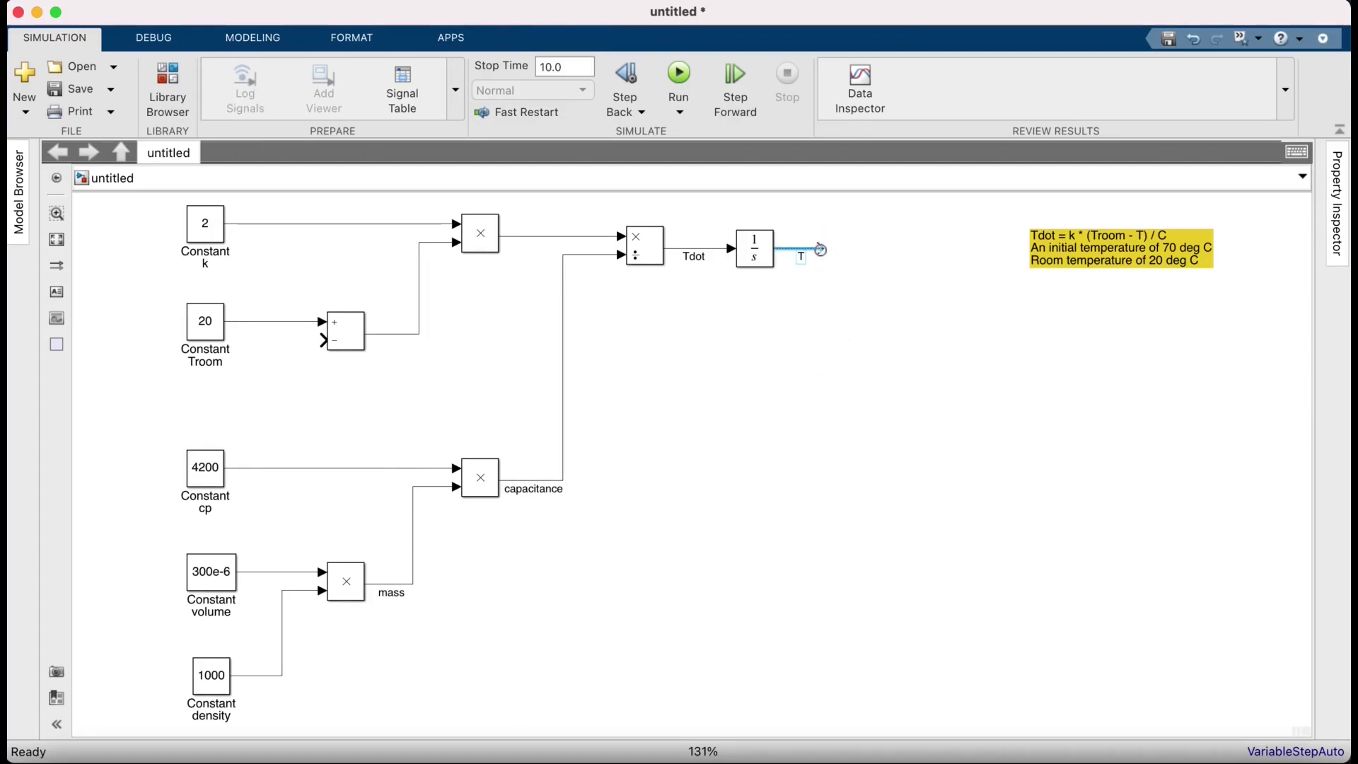
pyautogui.click(821, 249)
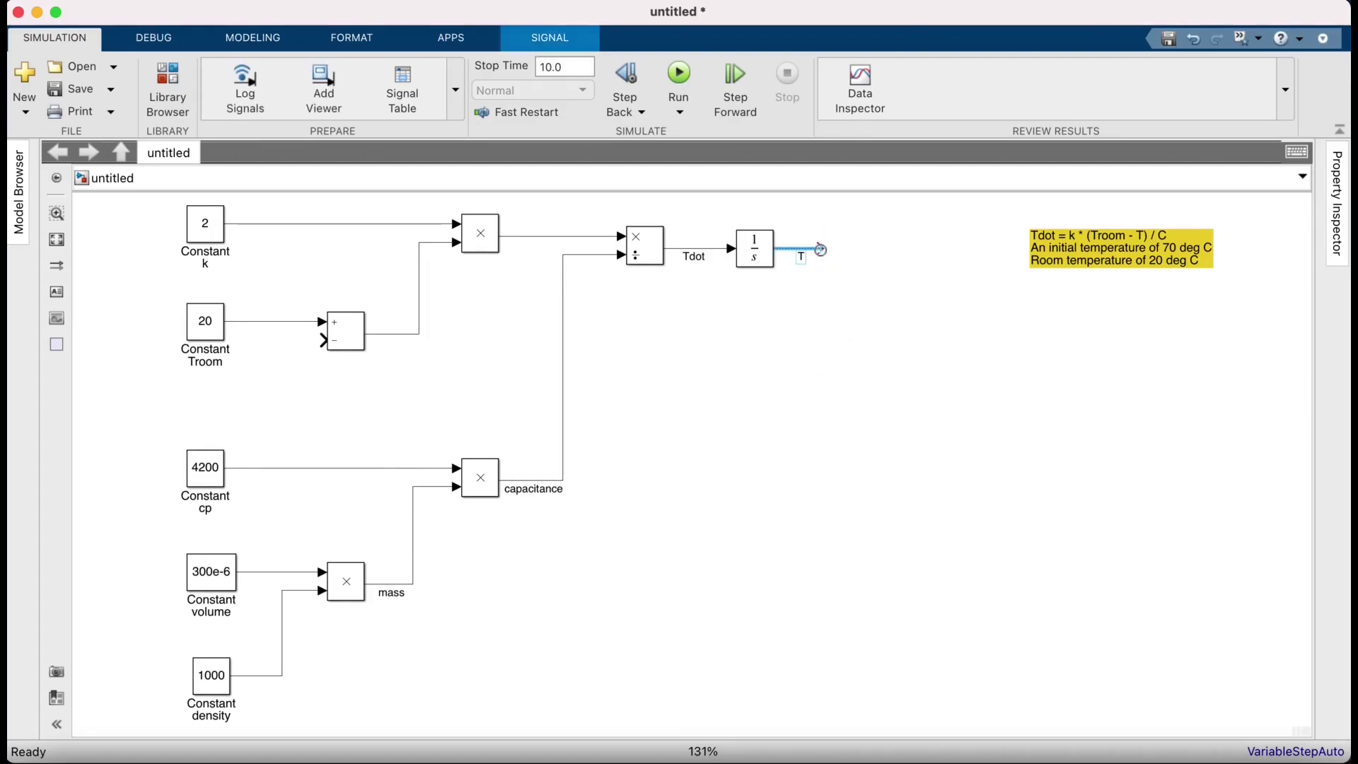
pyautogui.moveTo(821, 249); pyautogui.dragTo(329, 341)
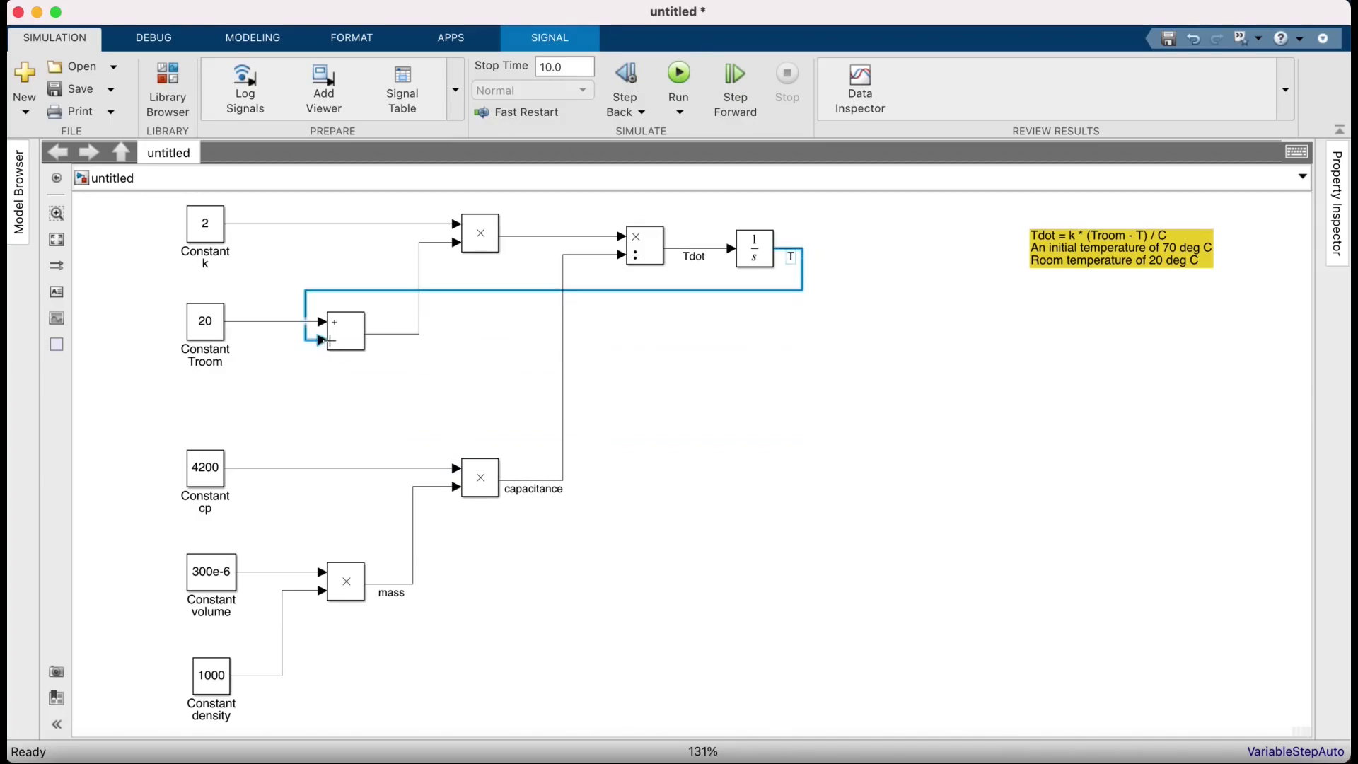
# Reroute the T feedback line below and around the left of all blocks, and stretch the Subtract block downward
pyautogui.moveTo(542, 289); pyautogui.dragTo(540, 720)
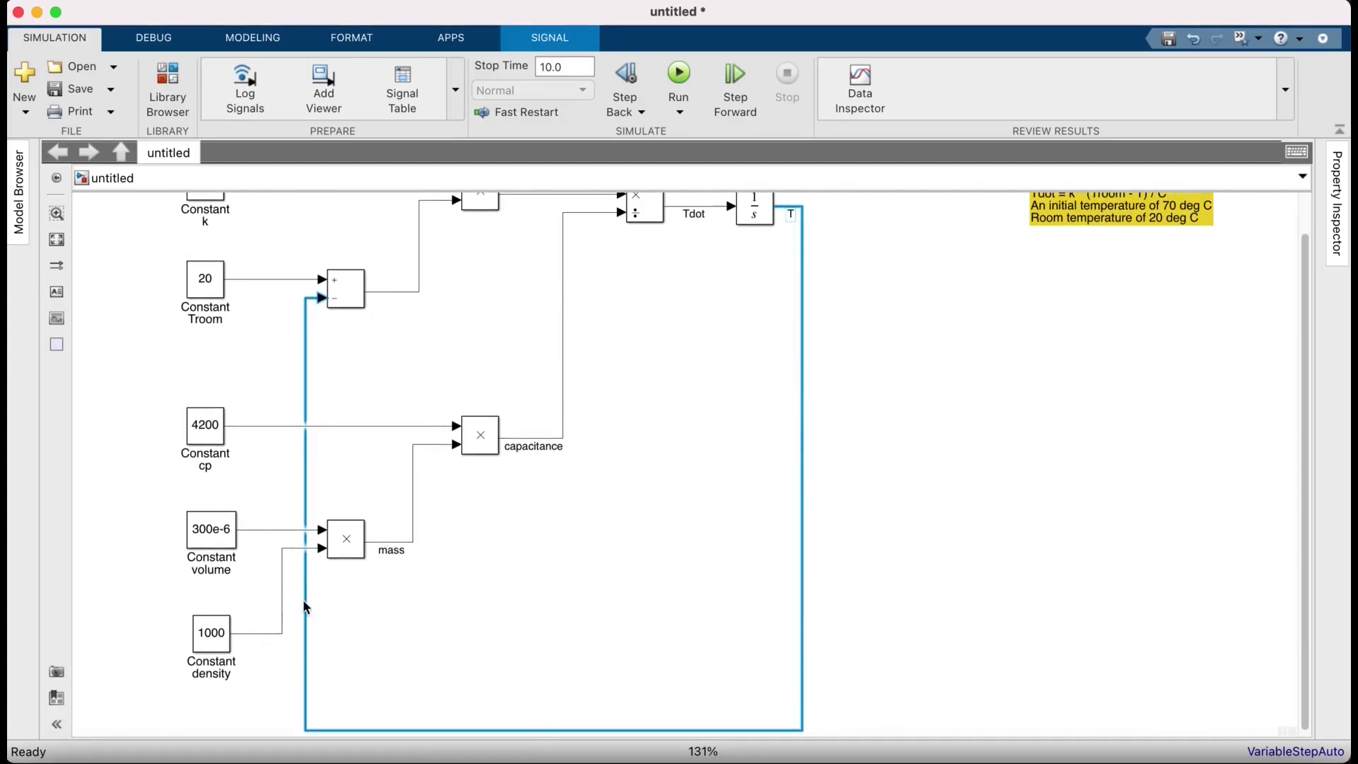
pyautogui.moveTo(303, 600); pyautogui.dragTo(85, 558)
pyautogui.moveTo(386, 308); pyautogui.dragTo(386, 351)
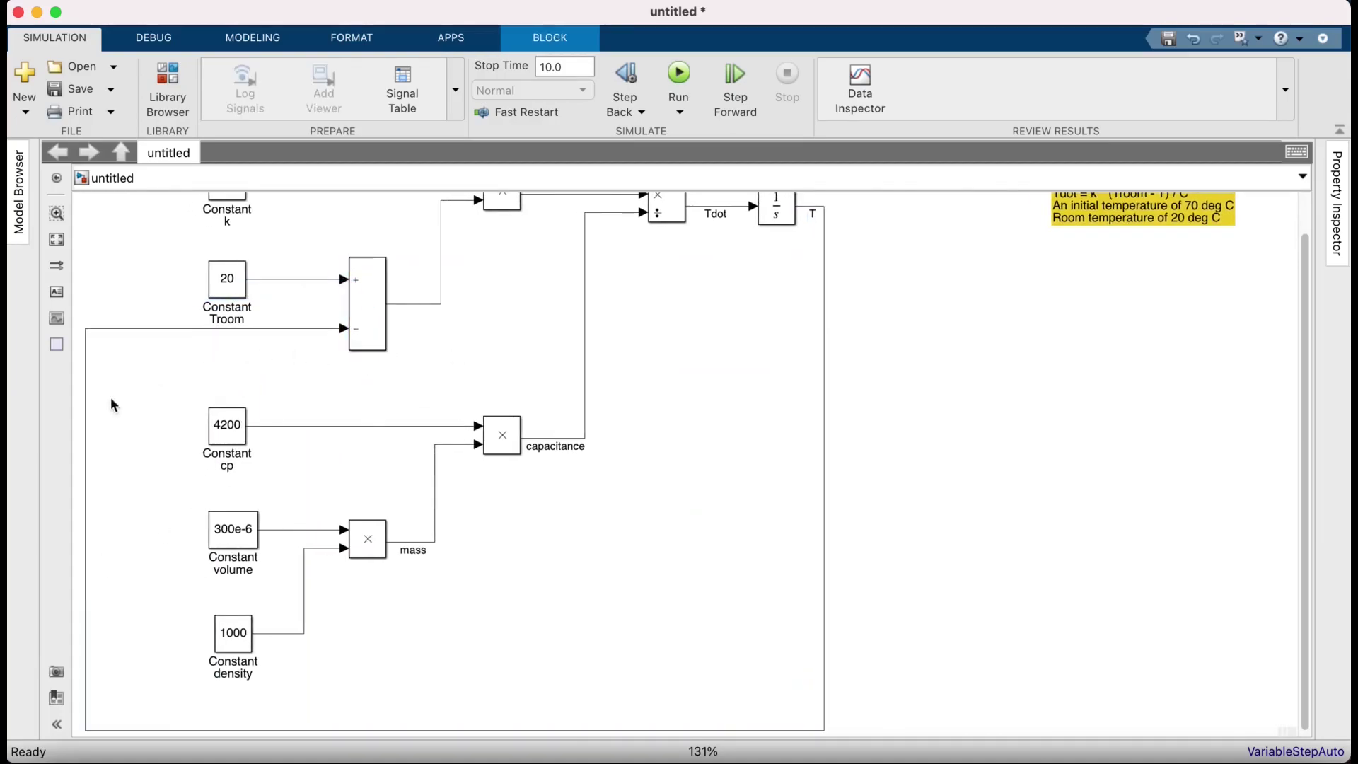
pyautogui.click(85, 399)
pyautogui.click(224, 385)
# Match the size of all five Constant blocks to the volume block and align them by their centres
pyautogui.press('space')
pyautogui.moveTo(297, 691); pyautogui.dragTo(266, 229)
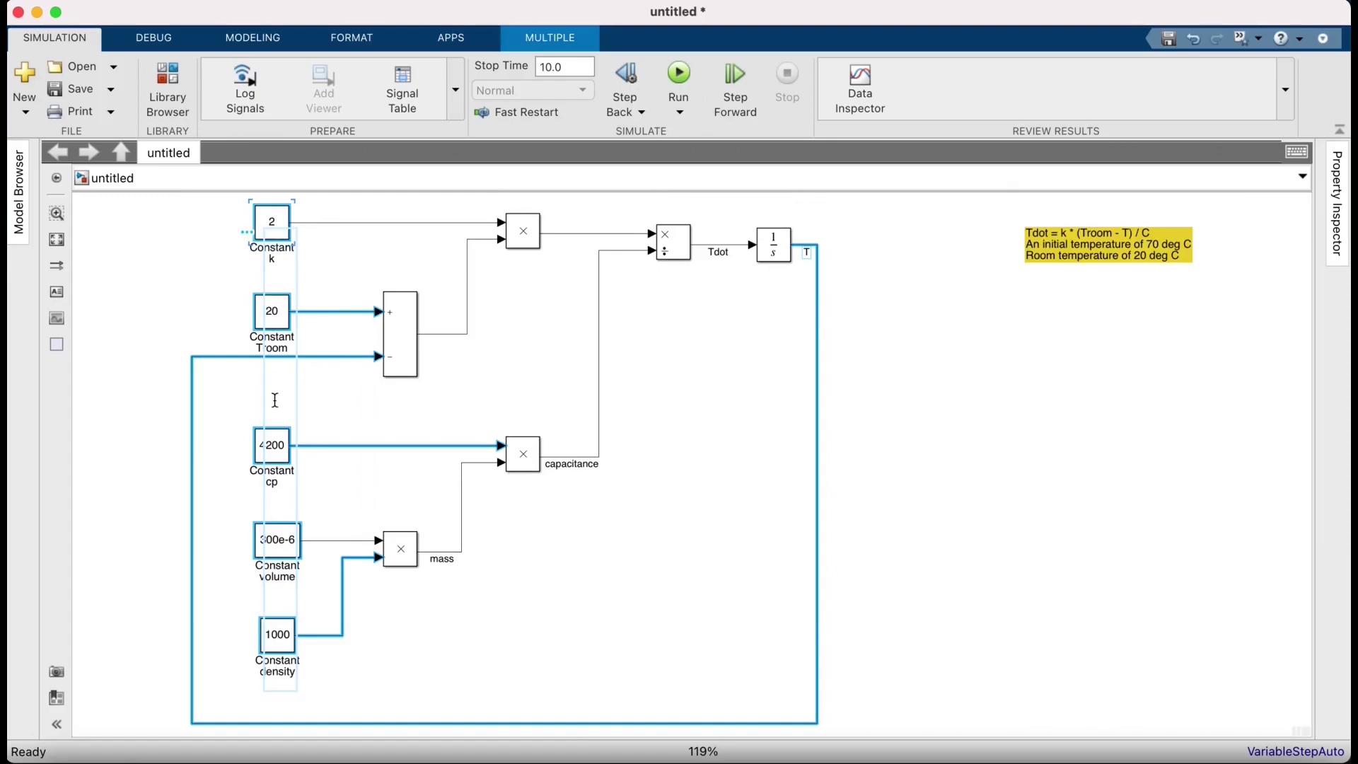
pyautogui.rightClick(288, 552)
pyautogui.moveTo(378, 501)
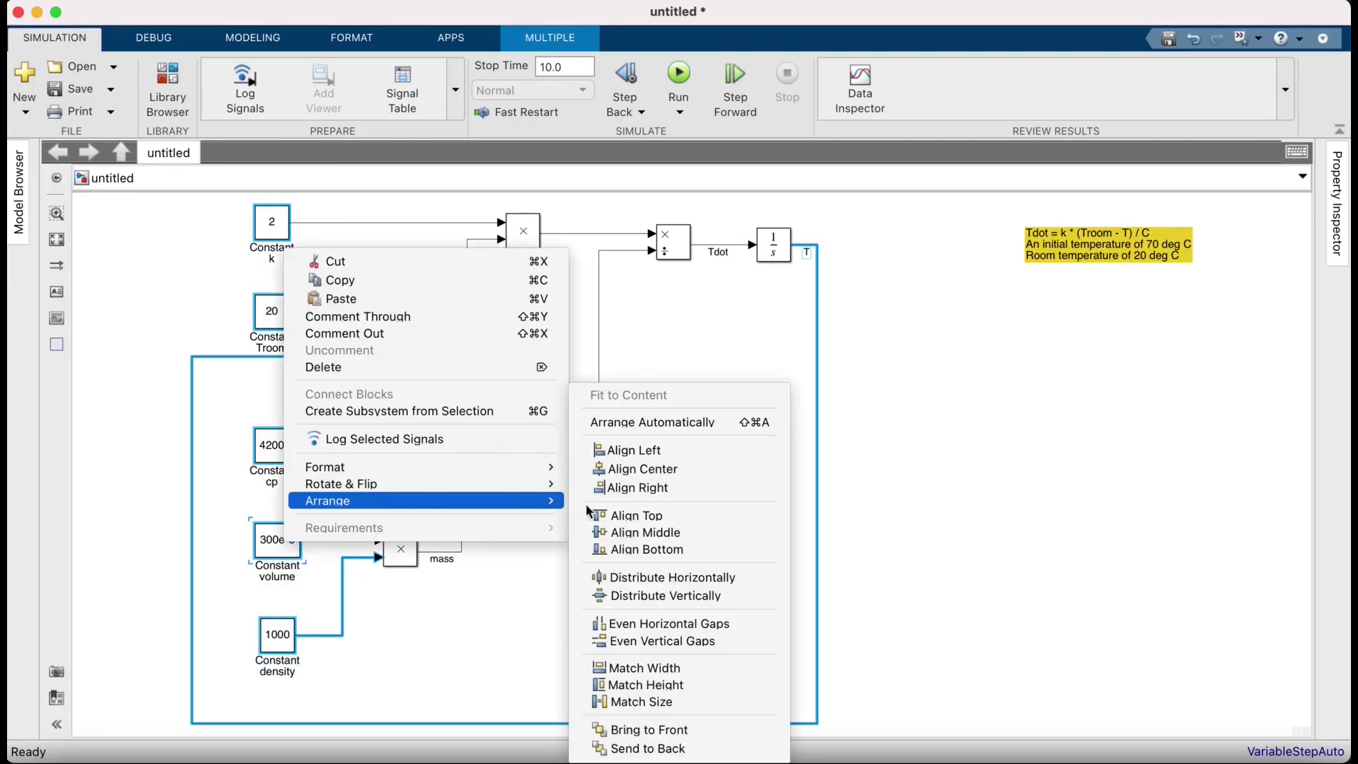
pyautogui.click(685, 704)
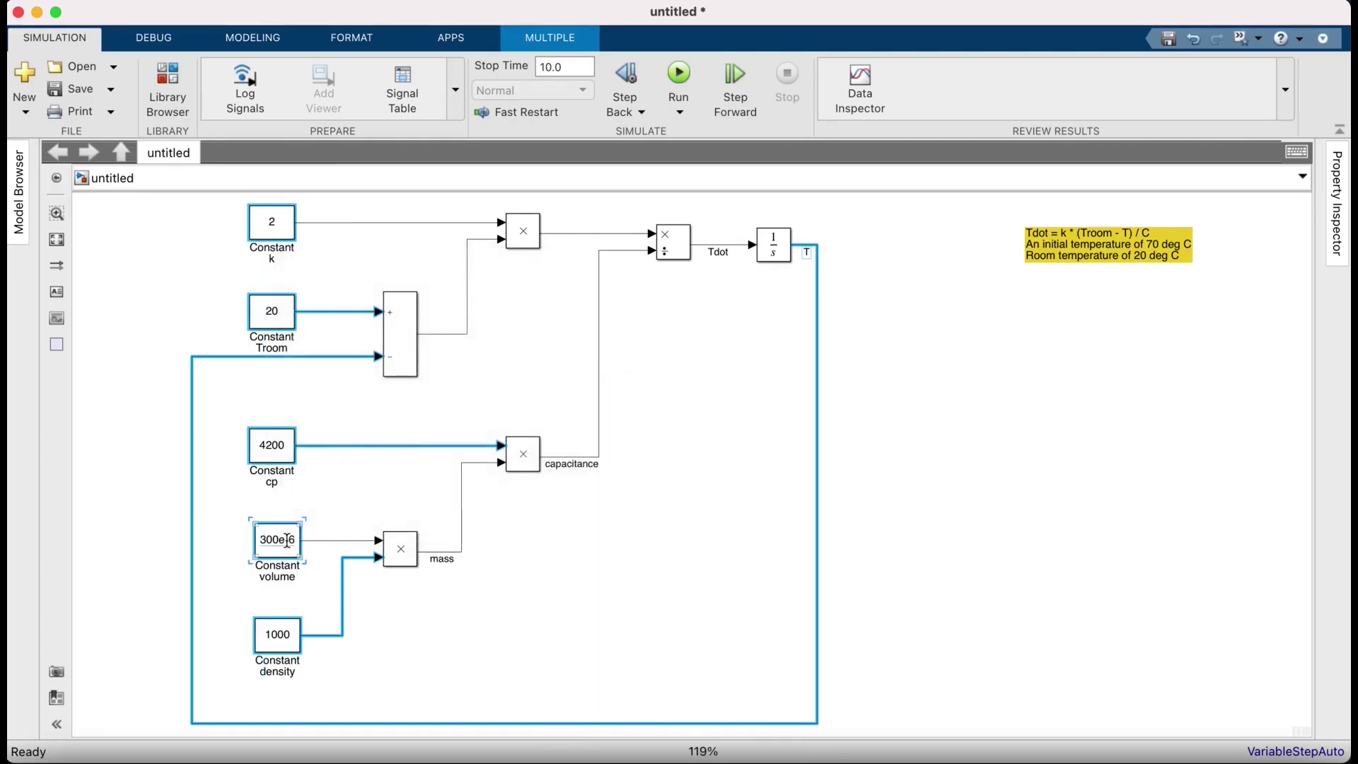
pyautogui.rightClick(287, 630)
pyautogui.moveTo(410, 717)
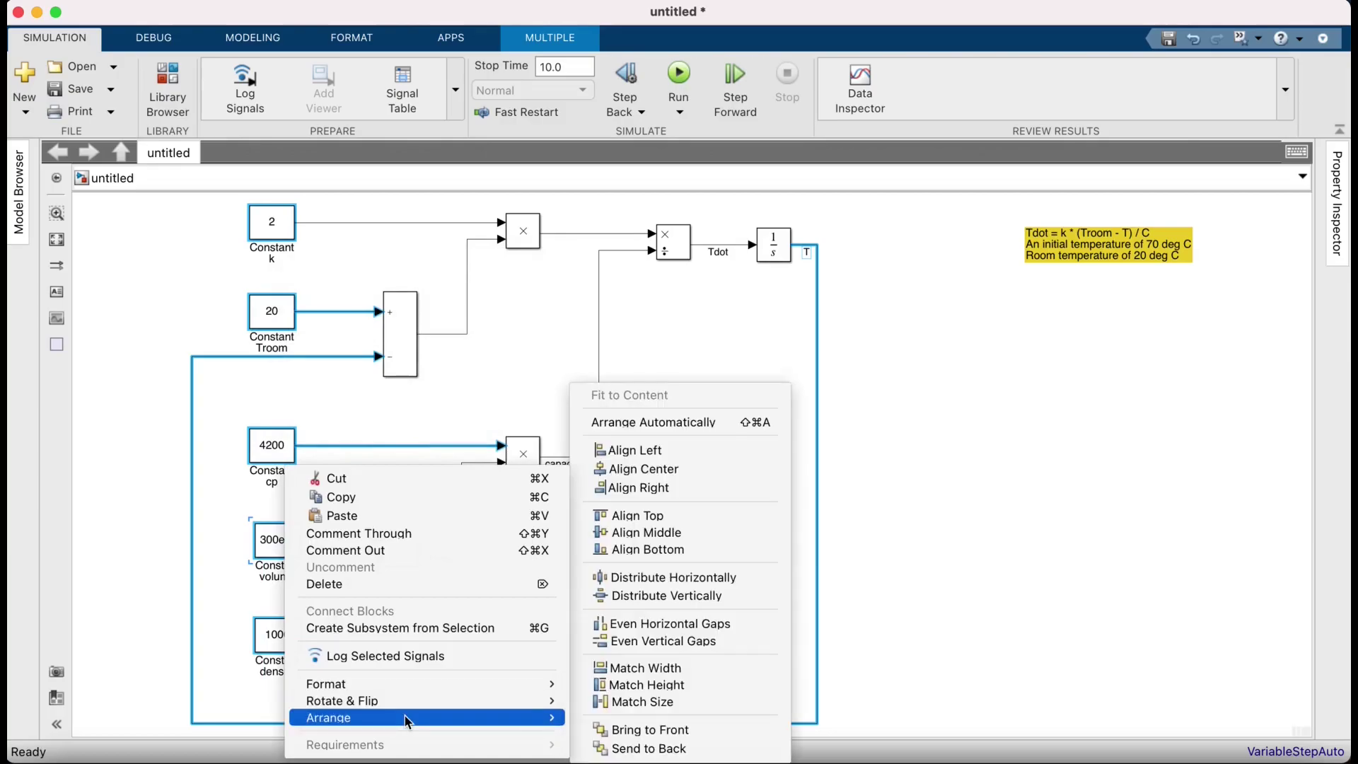
pyautogui.click(683, 468)
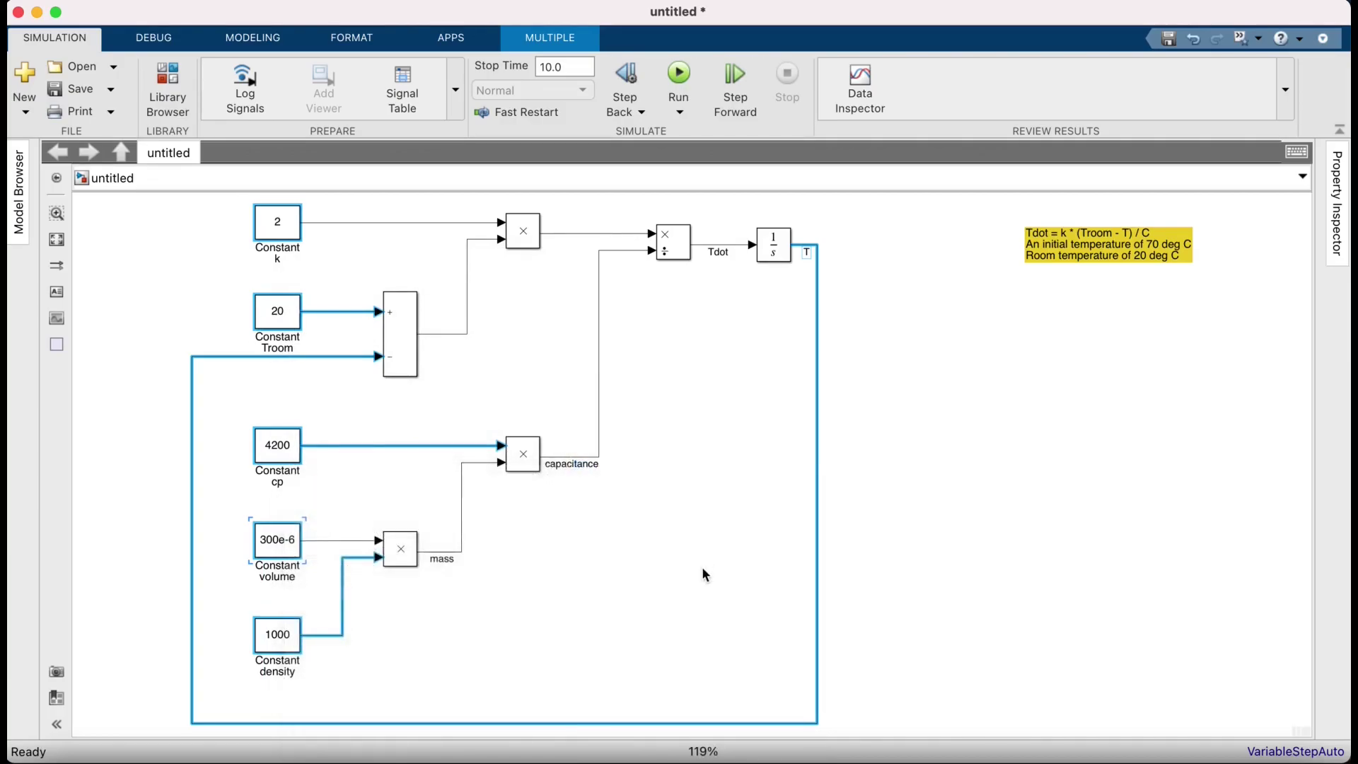
# Set the Integrator block's initial condition to 70, as given in the note
pyautogui.click(1158, 252)
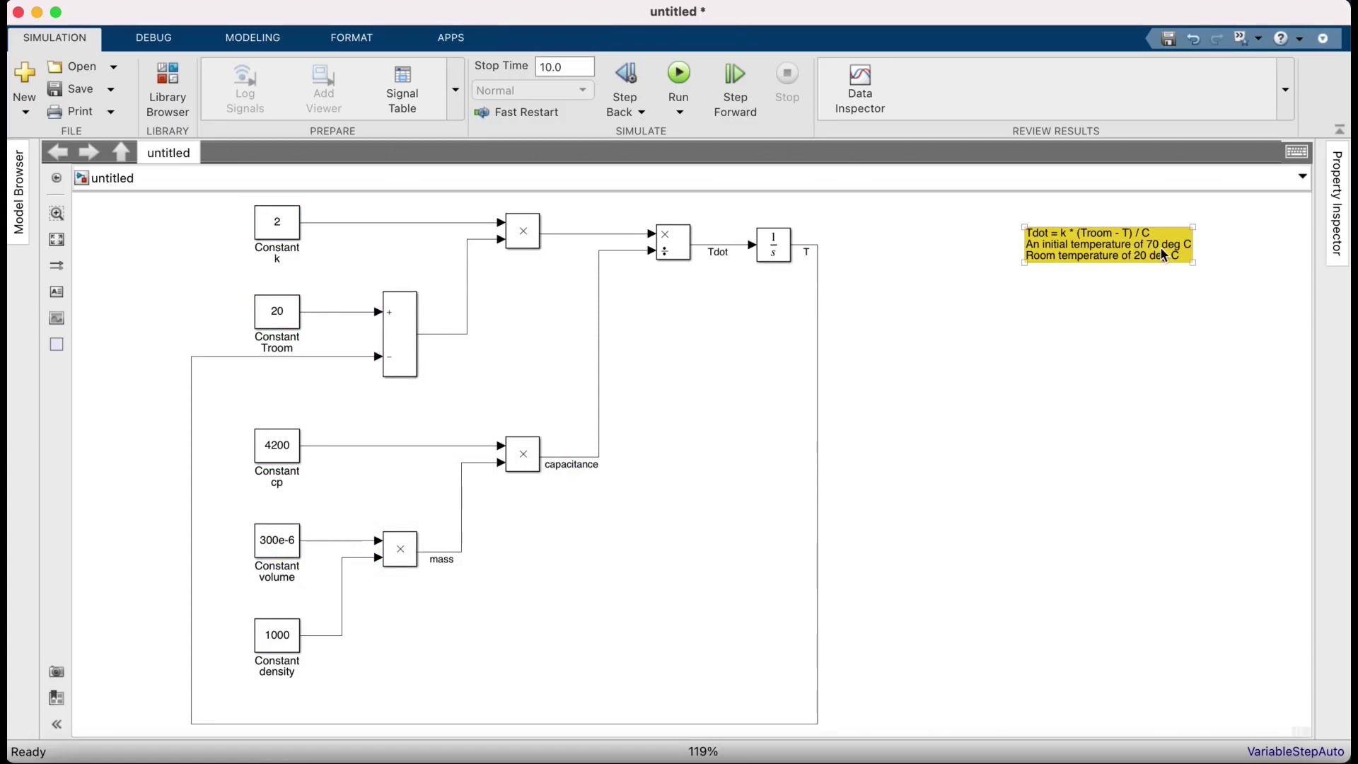
pyautogui.click(952, 309)
pyautogui.click(781, 252)
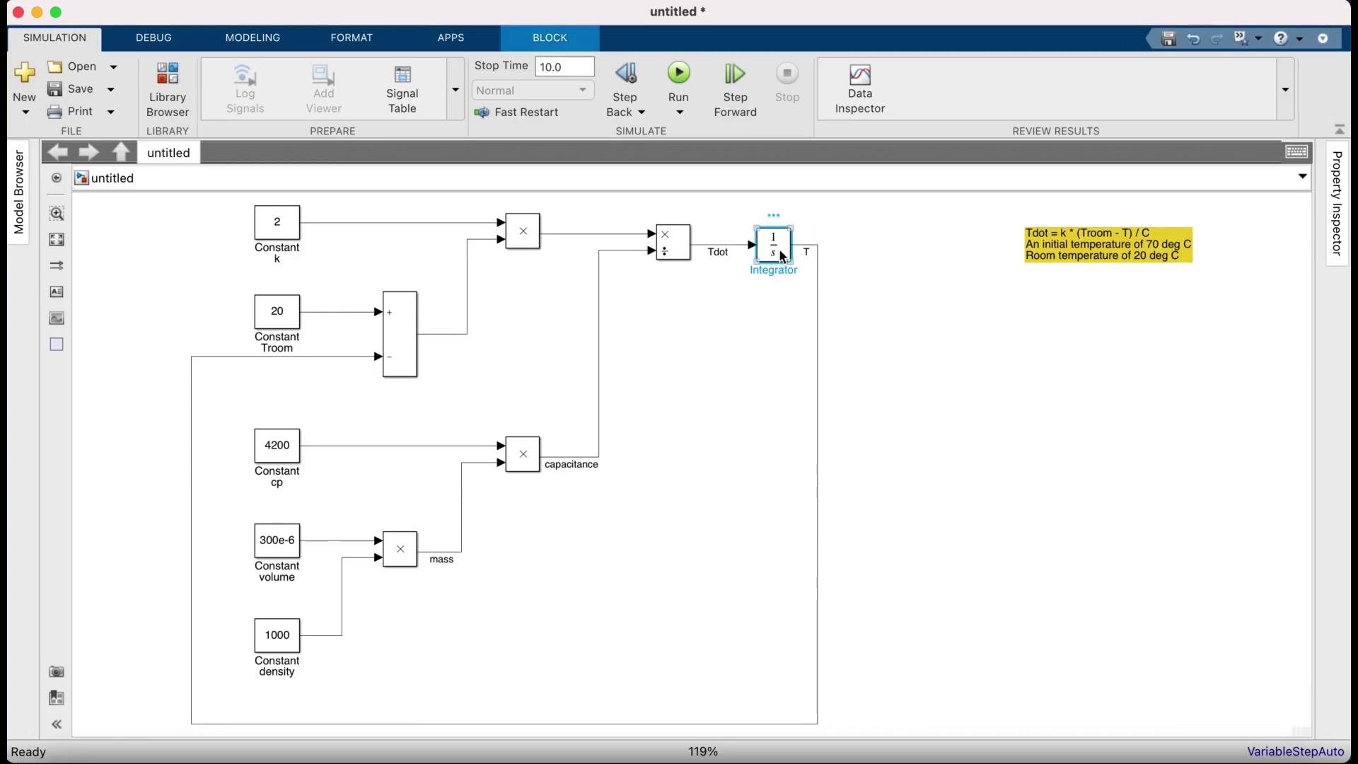
pyautogui.click(785, 321)
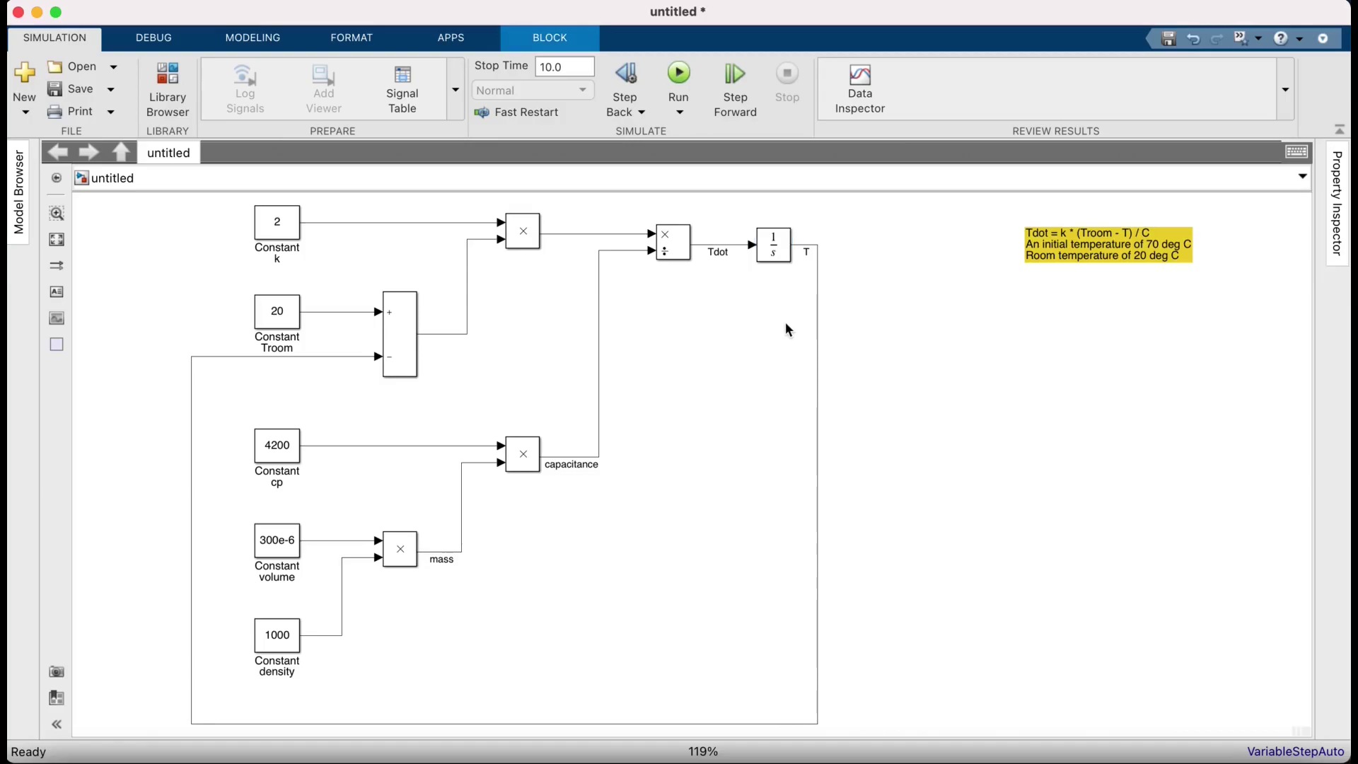
pyautogui.doubleClick(781, 257)
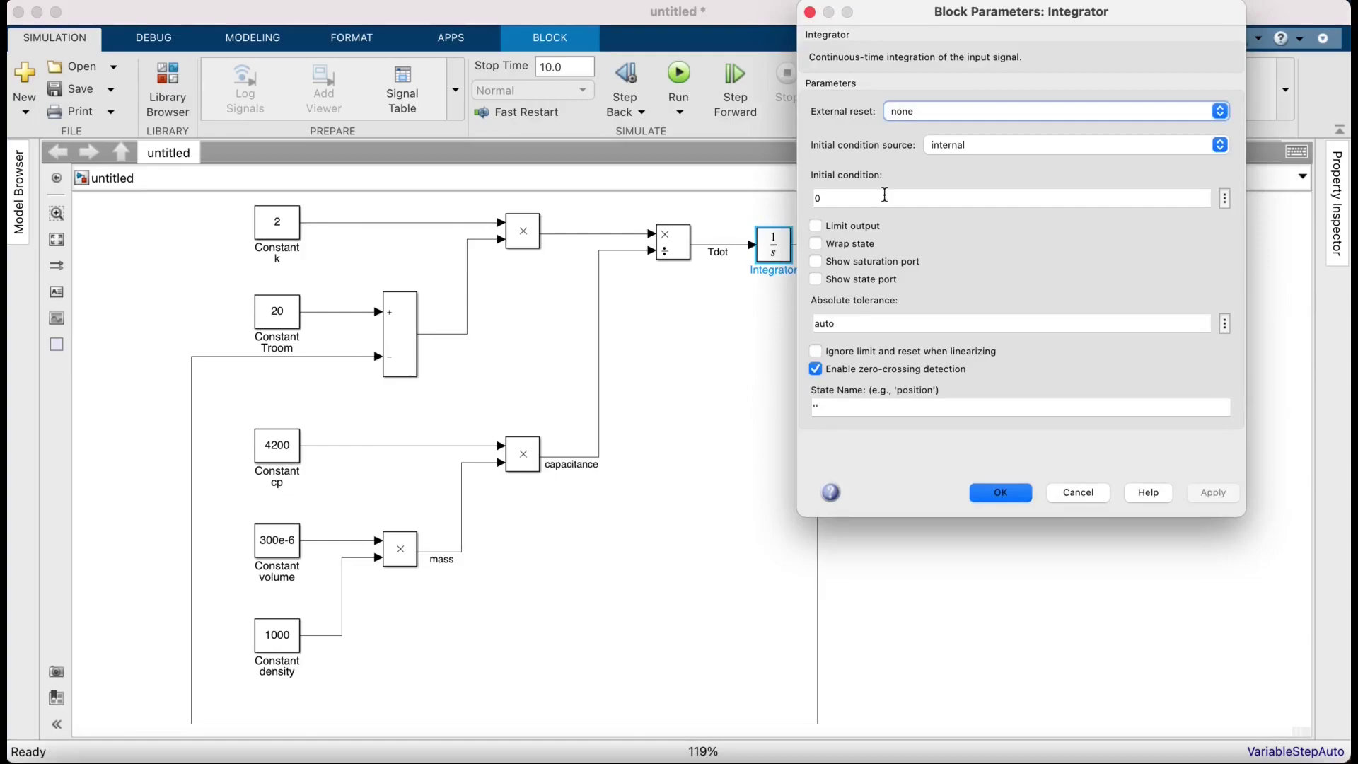
pyautogui.click(884, 195)
pyautogui.write('7')
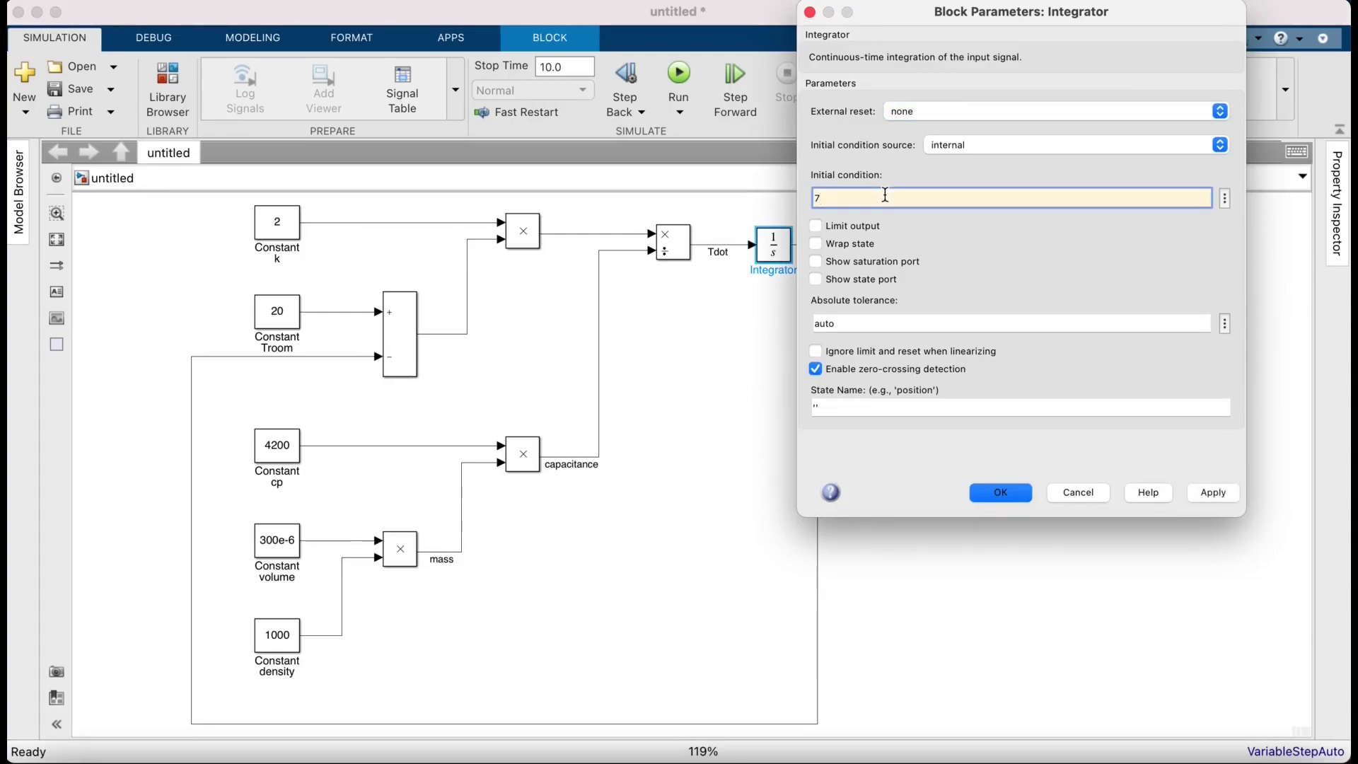
pyautogui.press('Return')
# Insert a Scope block beside the Integrator and connect it to the T signal
pyautogui.click(888, 263)
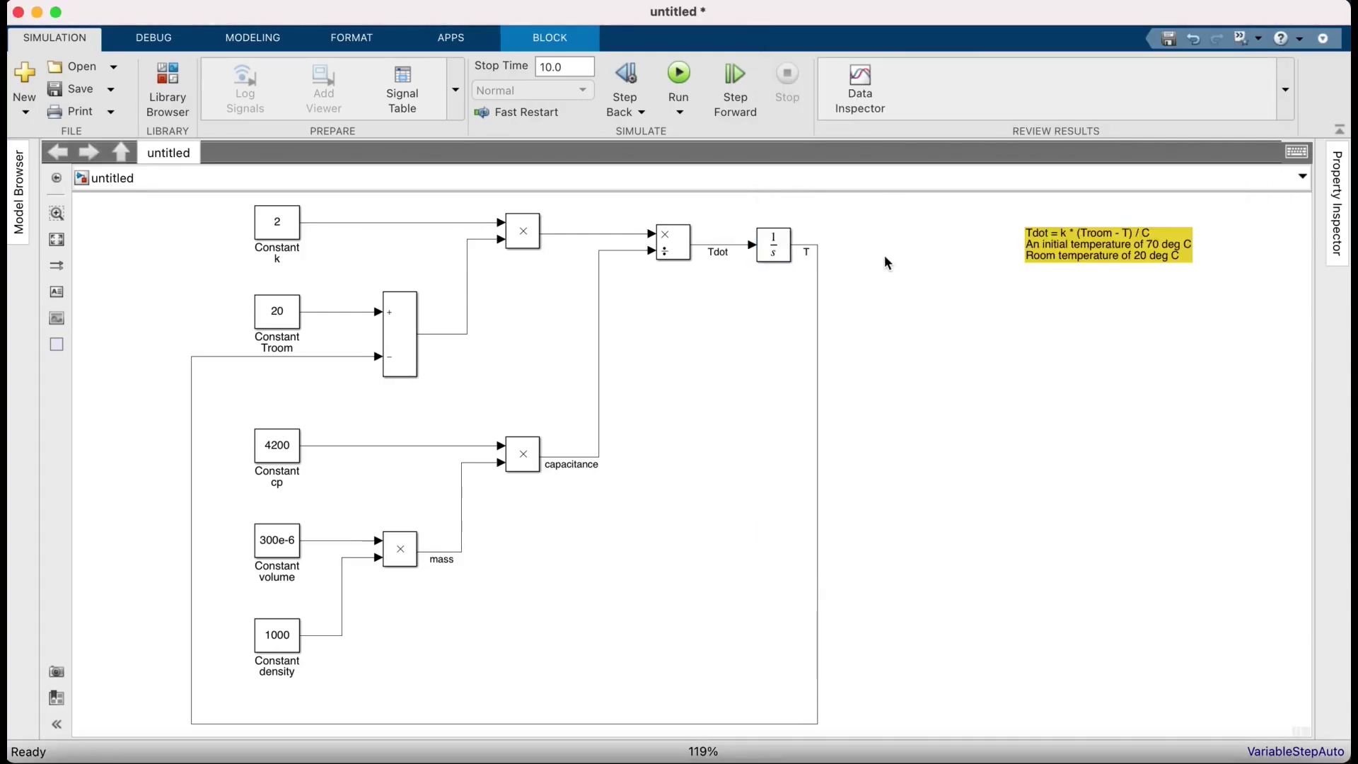
pyautogui.doubleClick(888, 263)
pyautogui.write('scope')
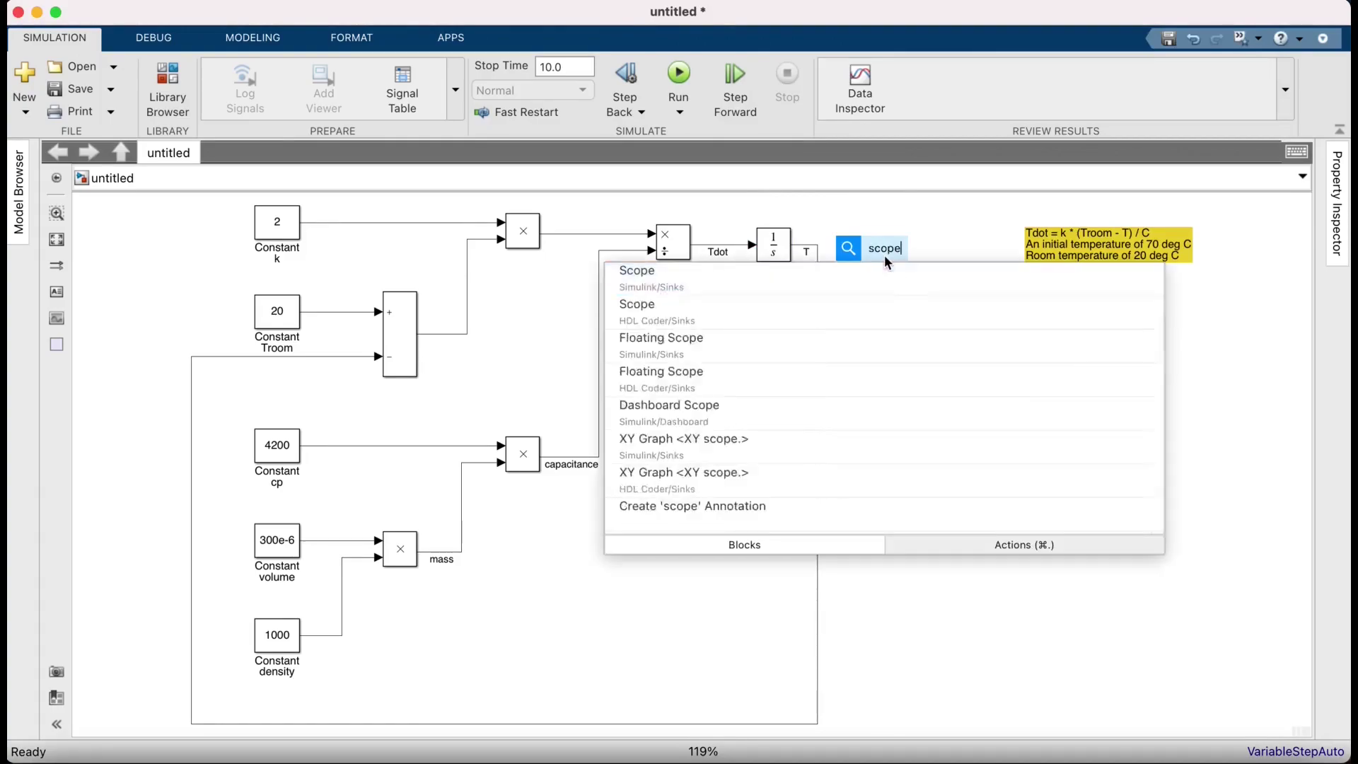
pyautogui.press('Return')
pyautogui.moveTo(887, 244); pyautogui.dragTo(818, 244)
# Run the simulation and view the temperature curve in the Scope
pyautogui.click(679, 77)
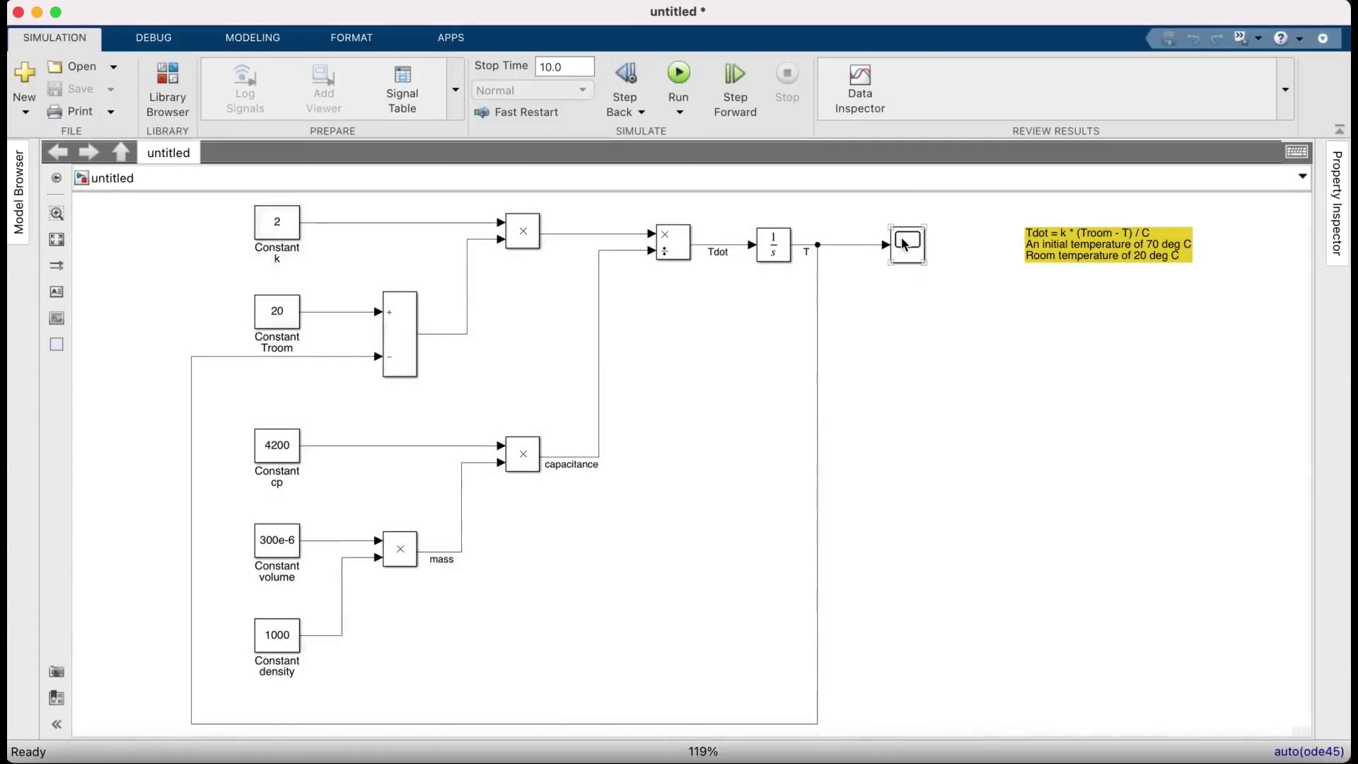
pyautogui.doubleClick(907, 244)
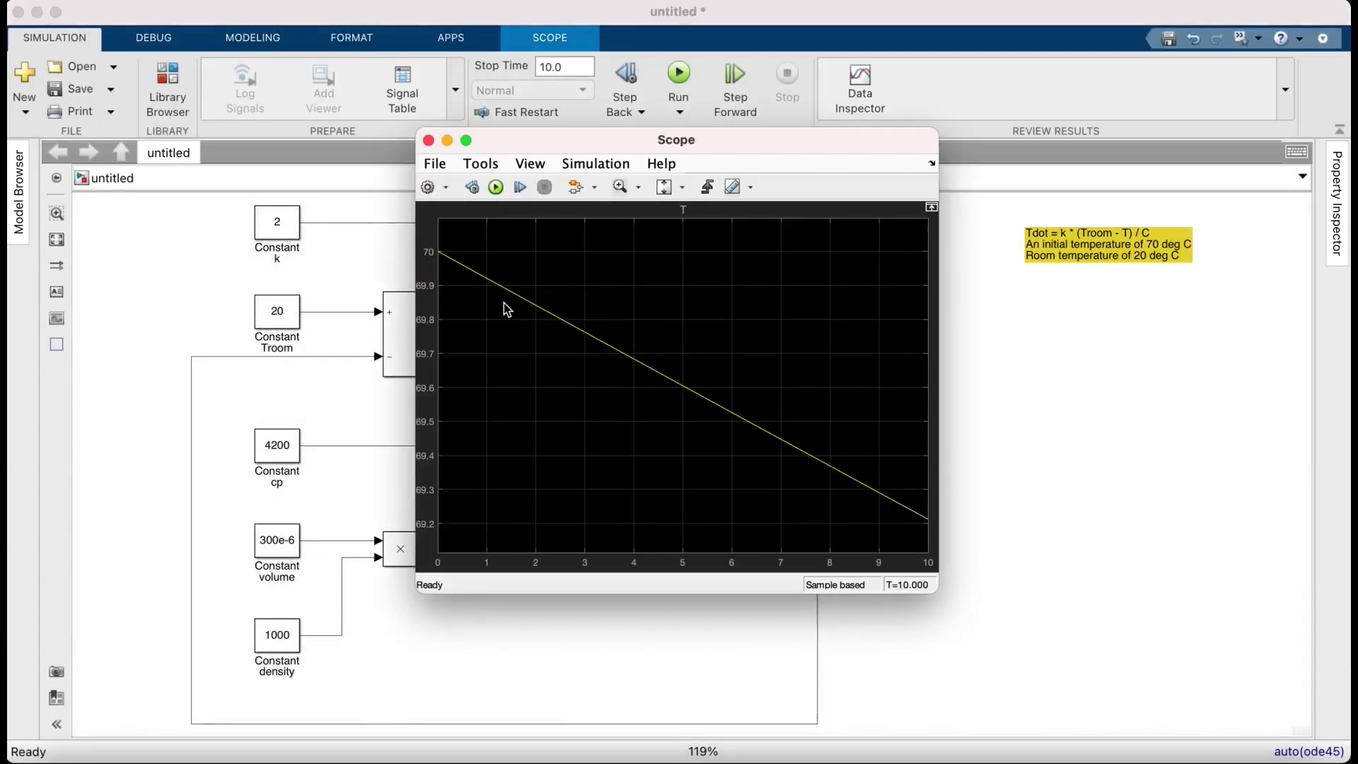
pyautogui.click(1029, 474)
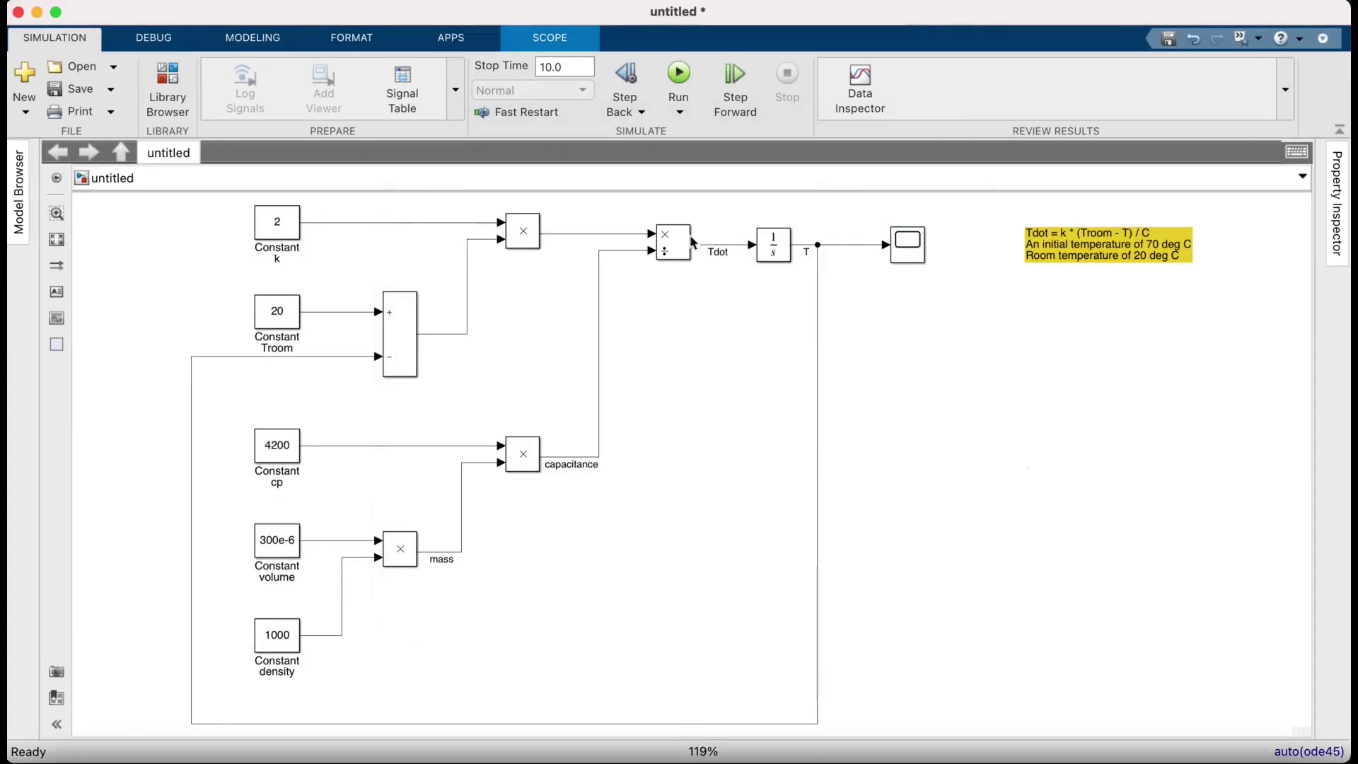
# Set the simulation stop time to 1200, rerun the model and view the temperature curve in the Scope
pyautogui.click(577, 67)
pyautogui.write('1200')
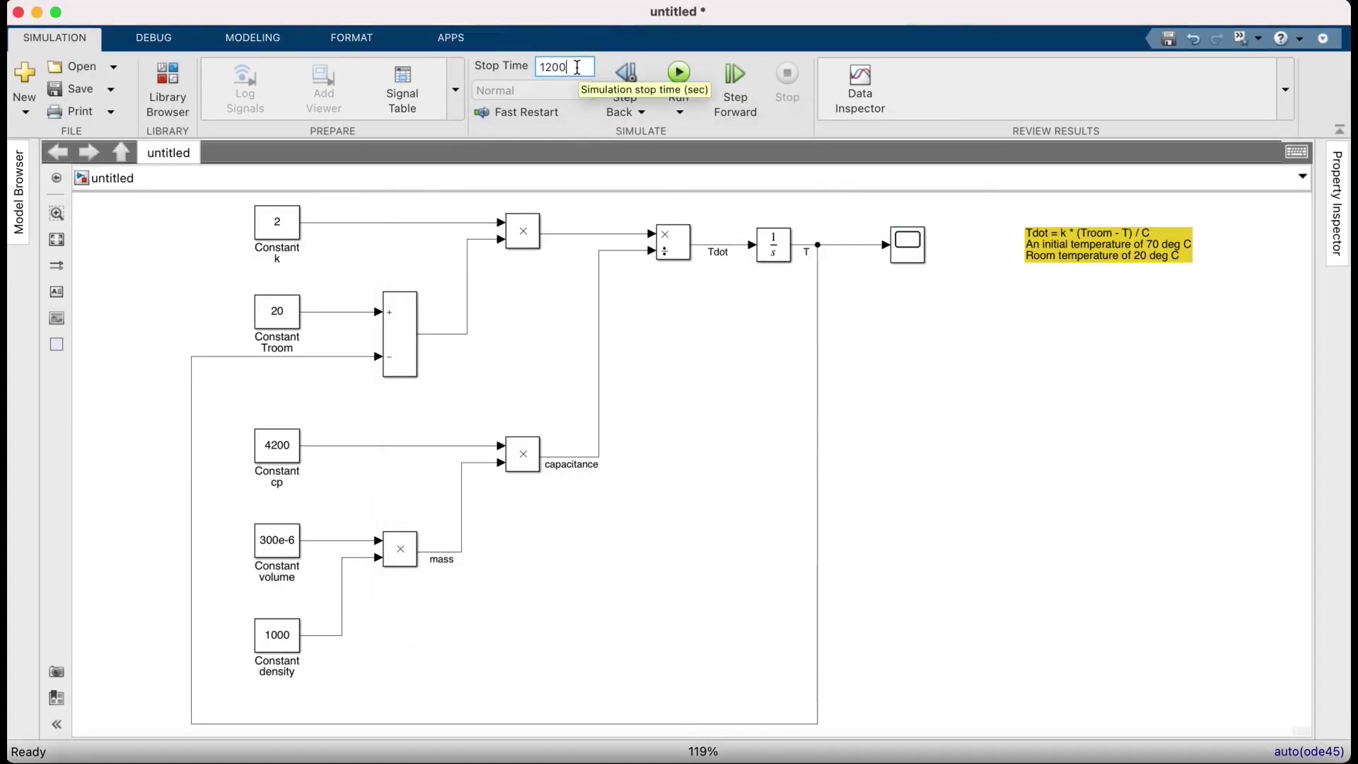
pyautogui.press('super+t')
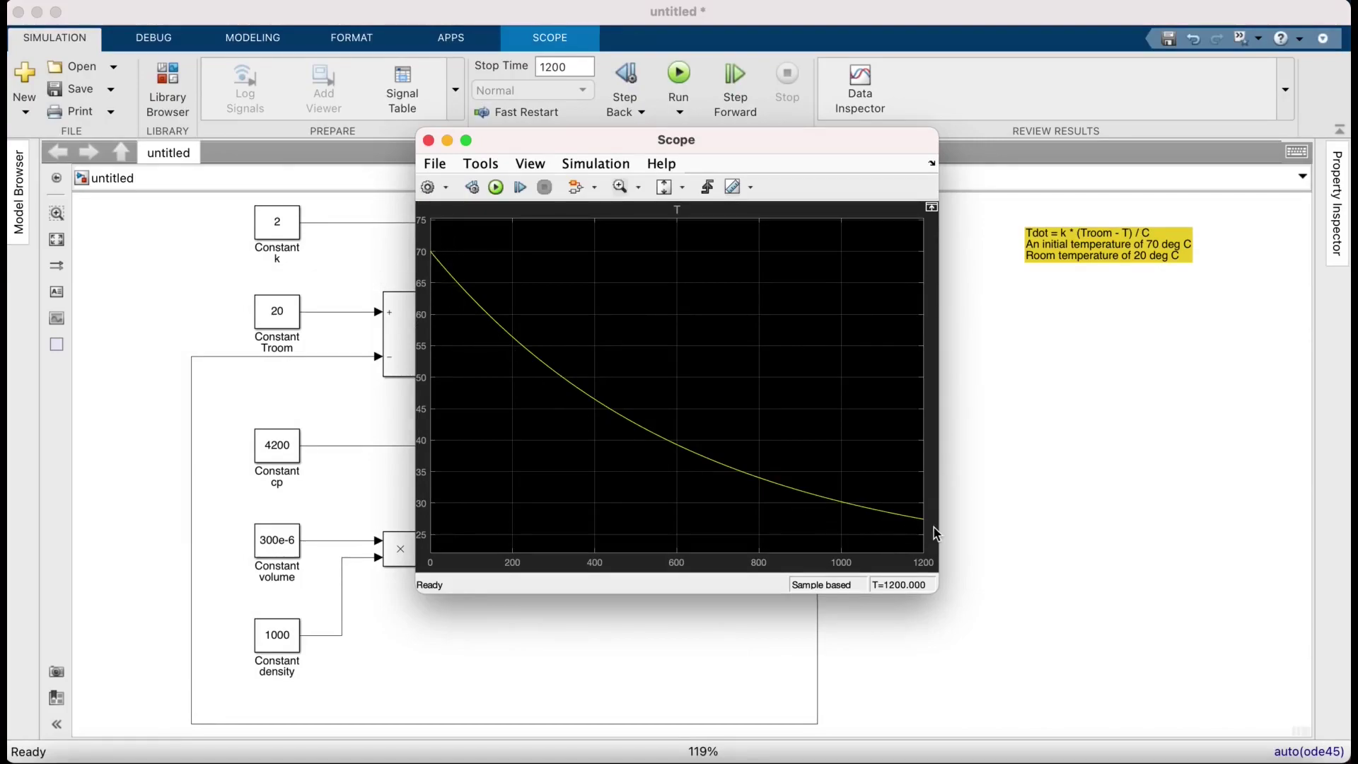
pyautogui.click(1084, 434)
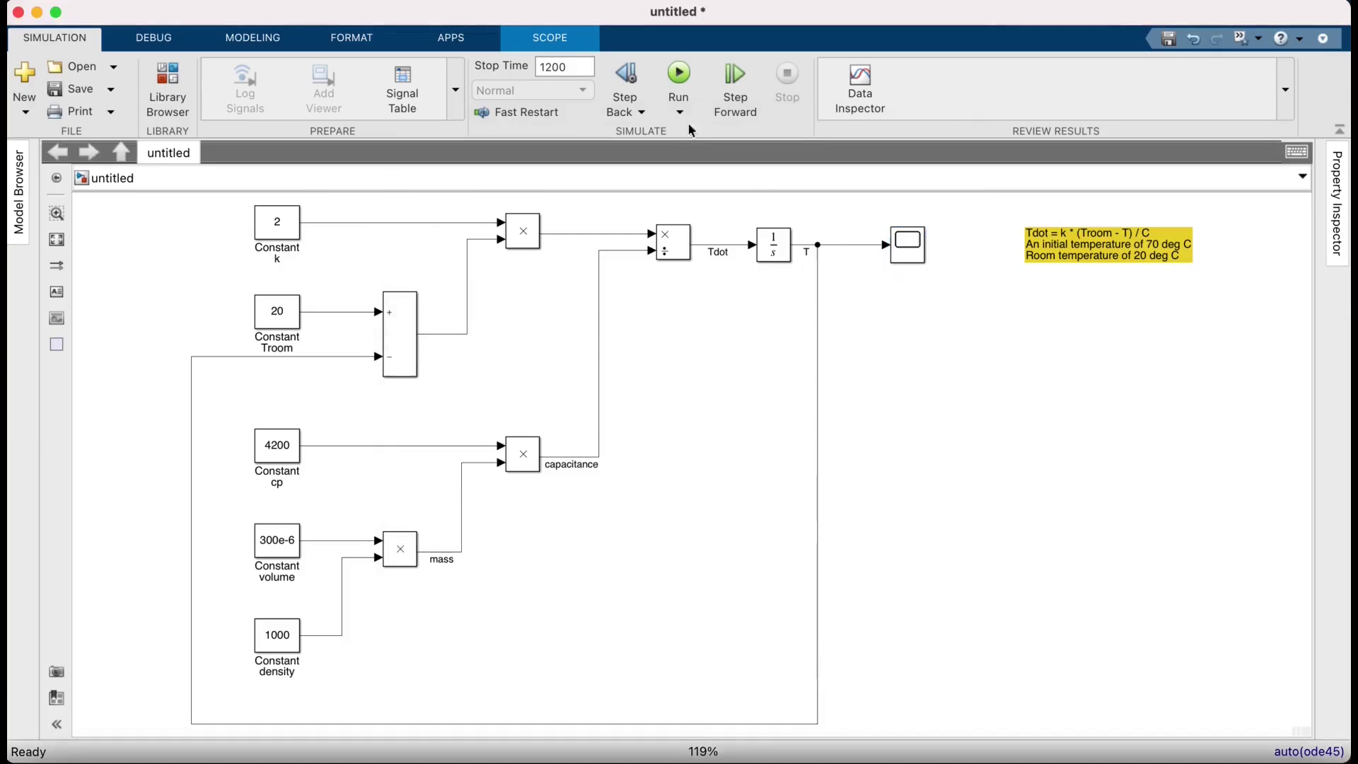
# Set the simulation stop time to 3600, run the model and open the Scope to view the cooling curve
pyautogui.doubleClick(570, 67)
pyautogui.write('2600')
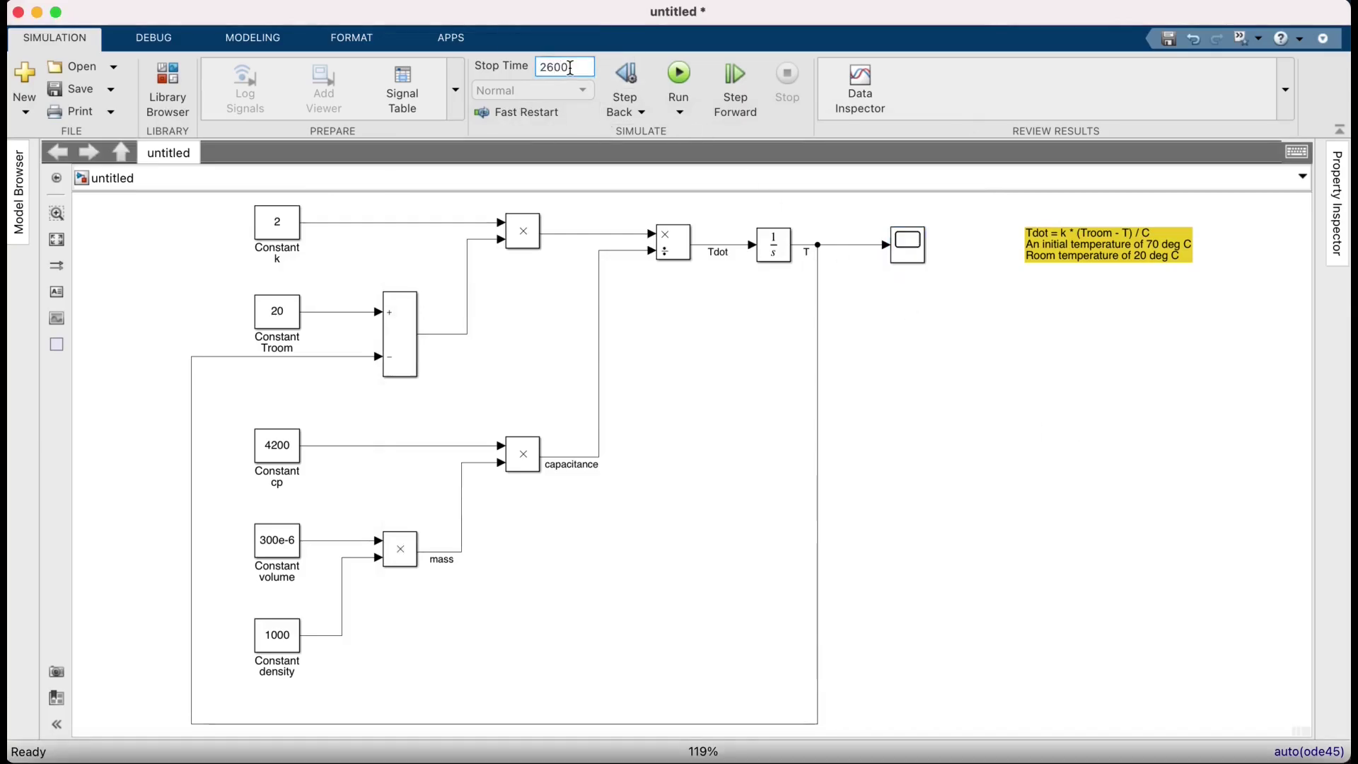
pyautogui.doubleClick(571, 67)
pyautogui.write('3600')
pyautogui.click(679, 73)
pyautogui.doubleClick(908, 244)
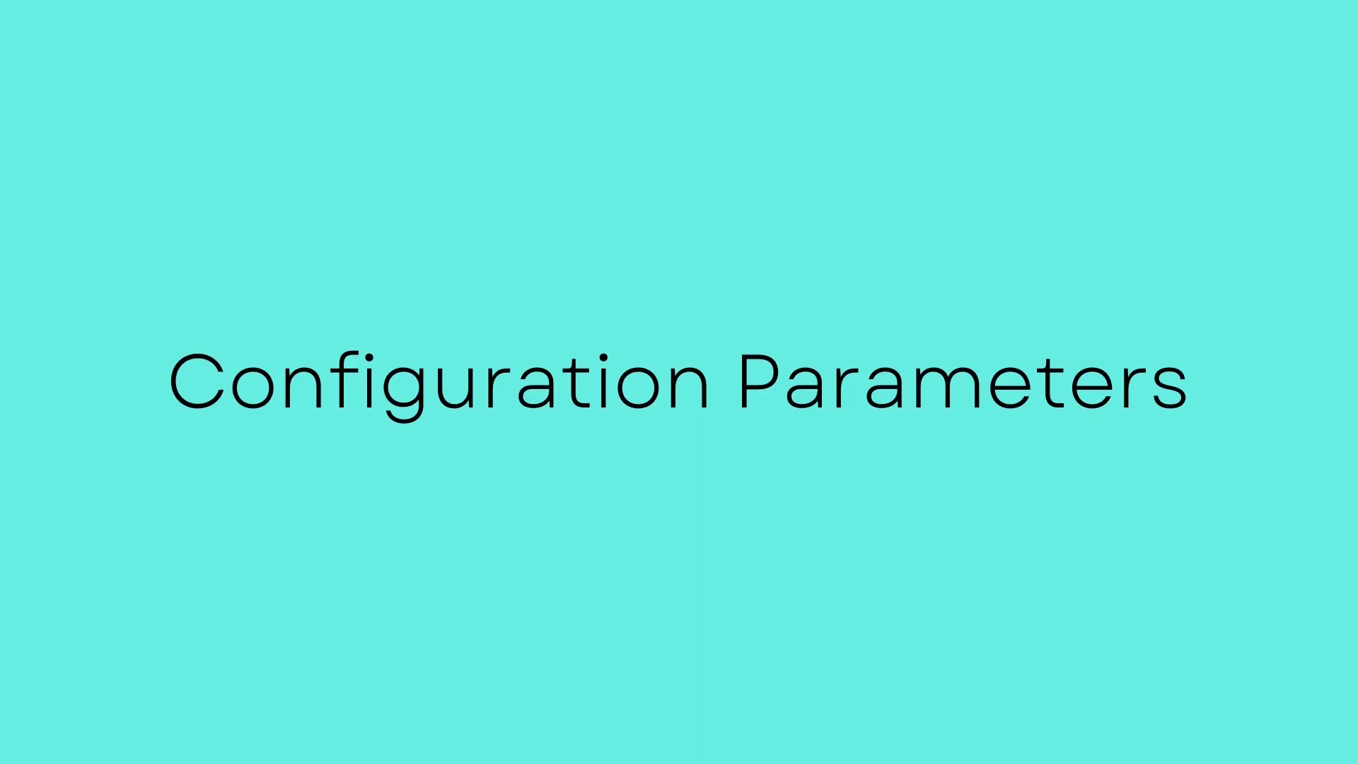
# Open the model's configuration parameters and examine the available solvers and solver types, keeping automatic solver selection
pyautogui.click(251, 36)
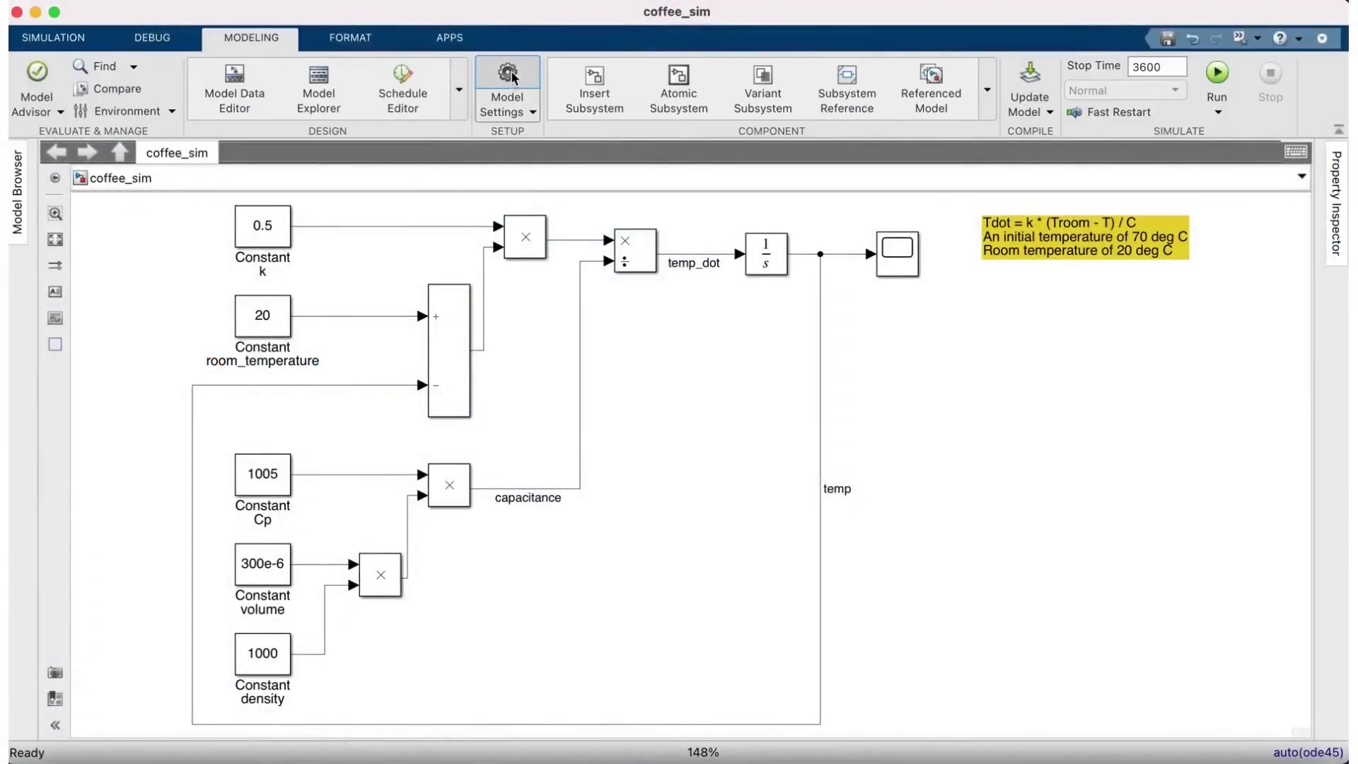
pyautogui.click(508, 74)
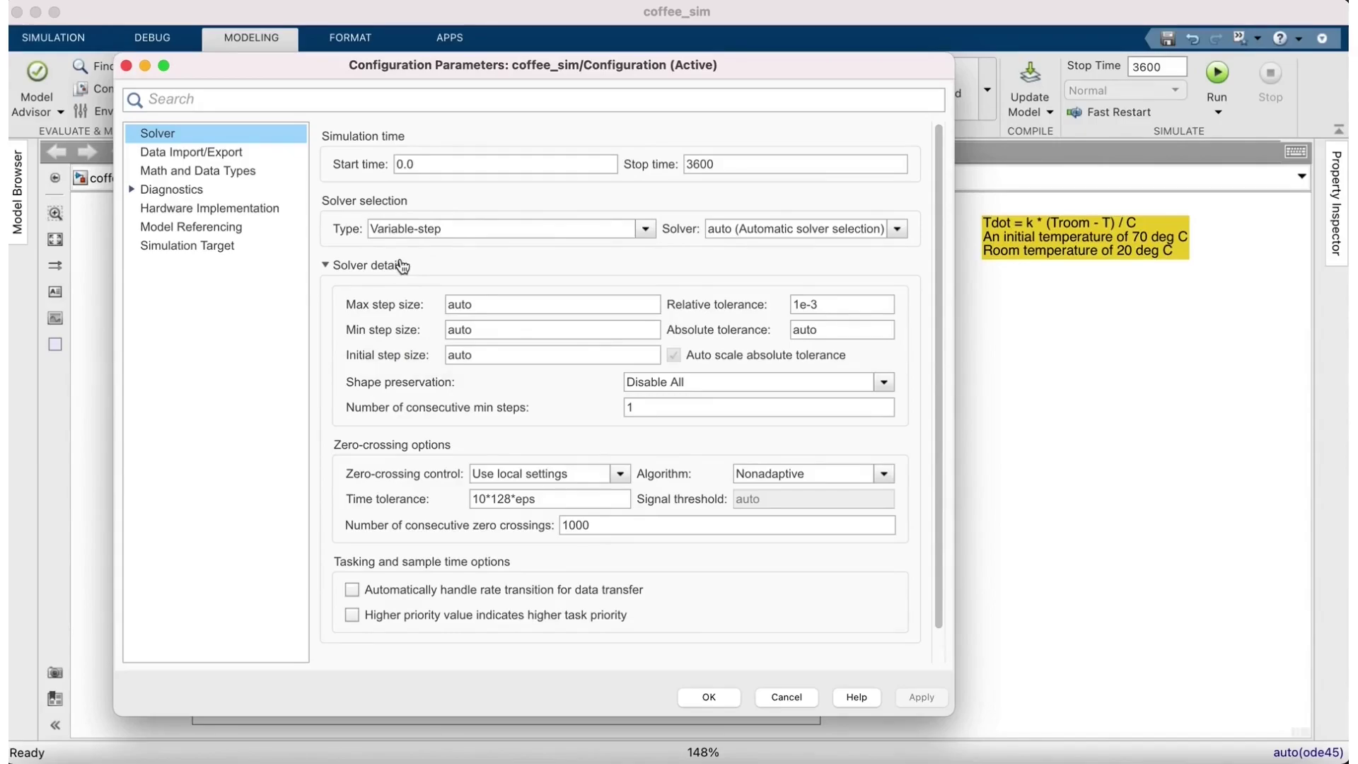
pyautogui.click(791, 231)
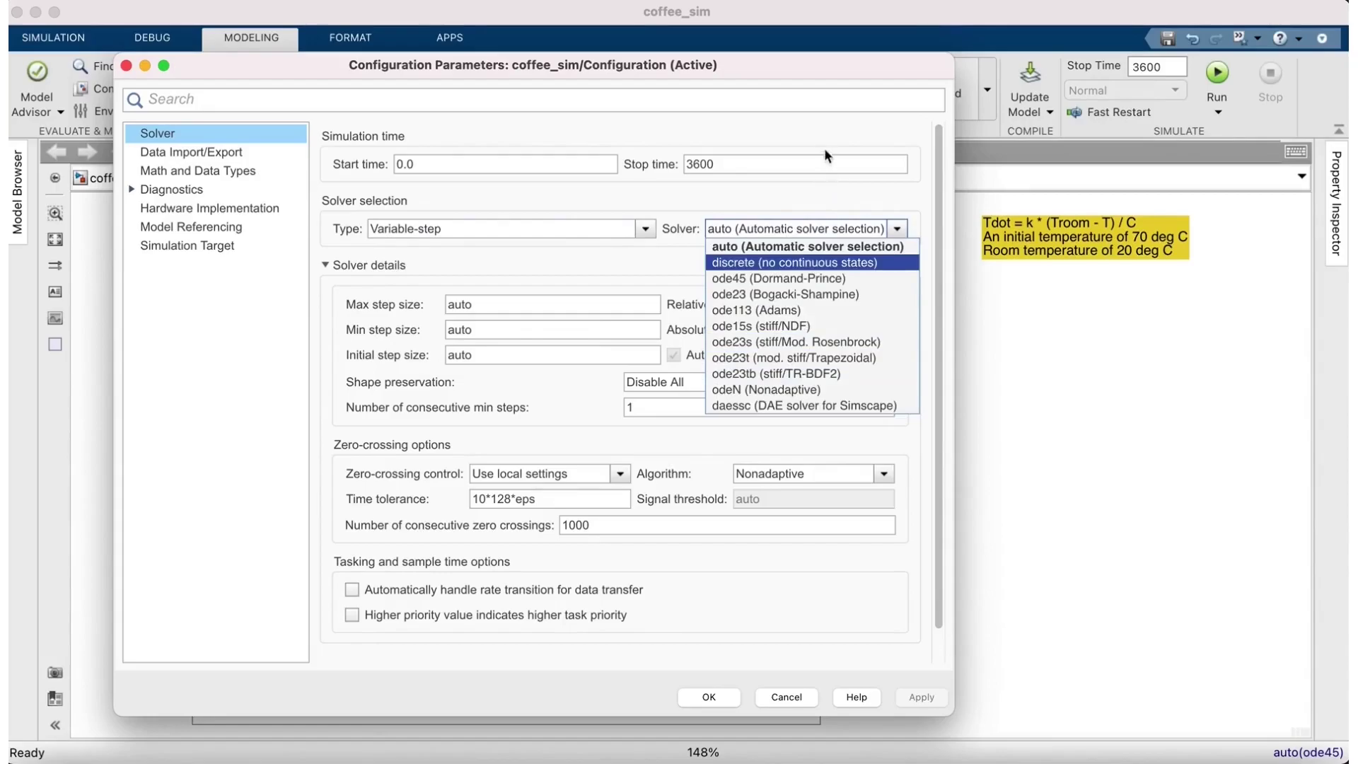
pyautogui.click(771, 185)
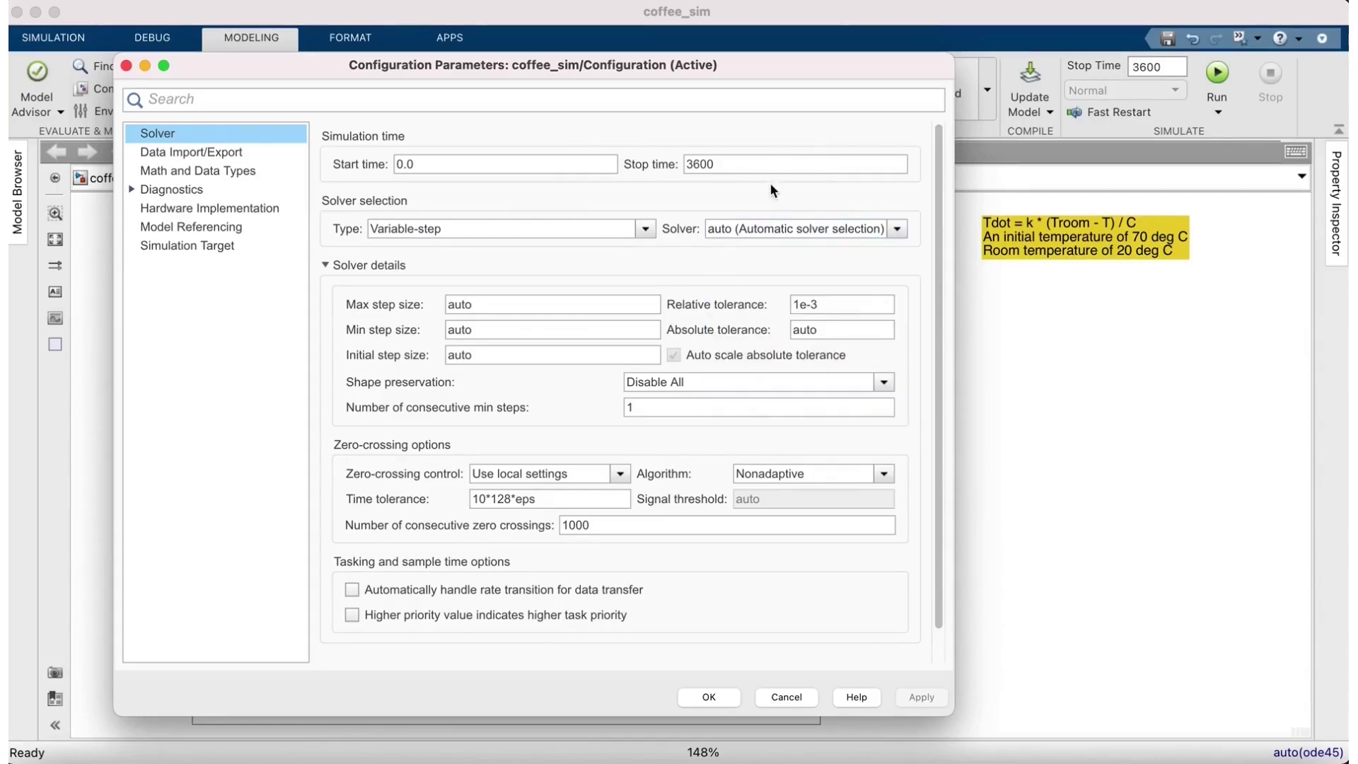
pyautogui.click(786, 228)
pyautogui.click(782, 248)
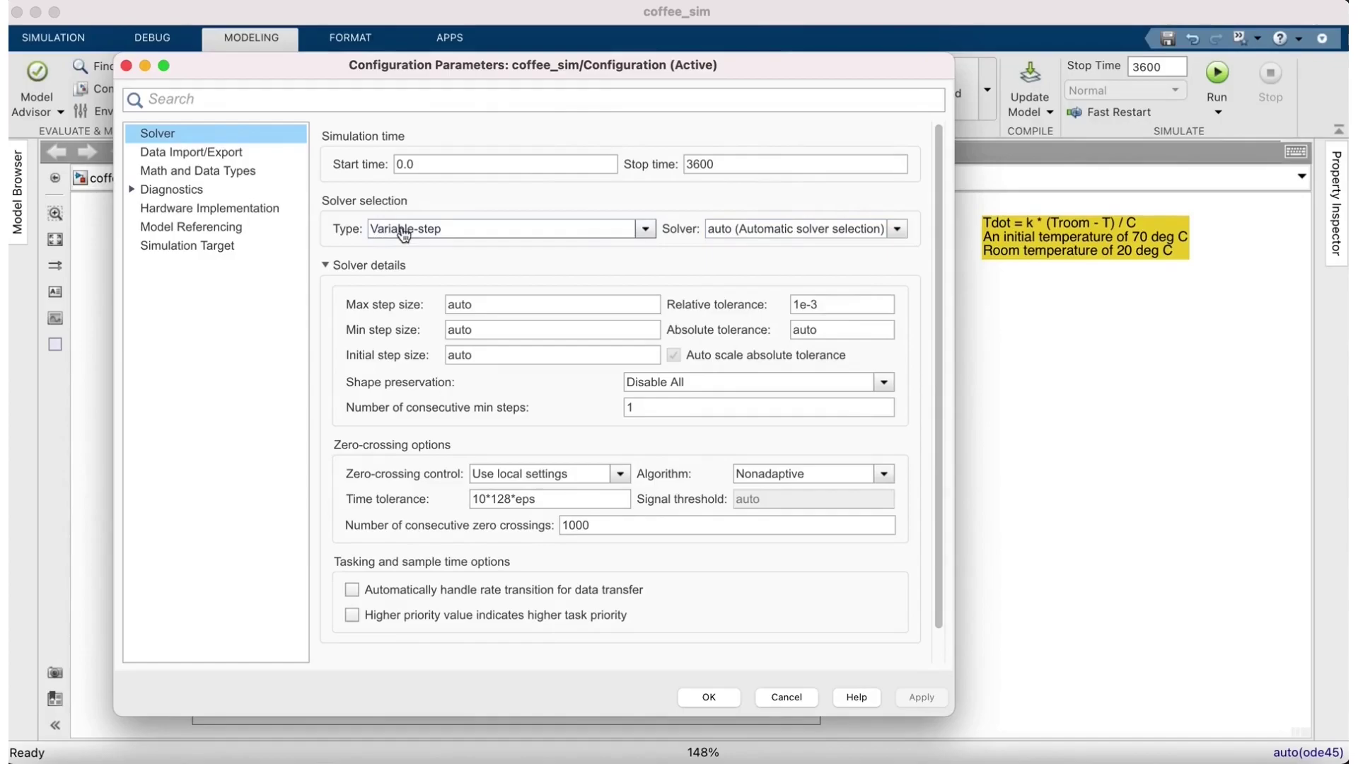
pyautogui.click(404, 233)
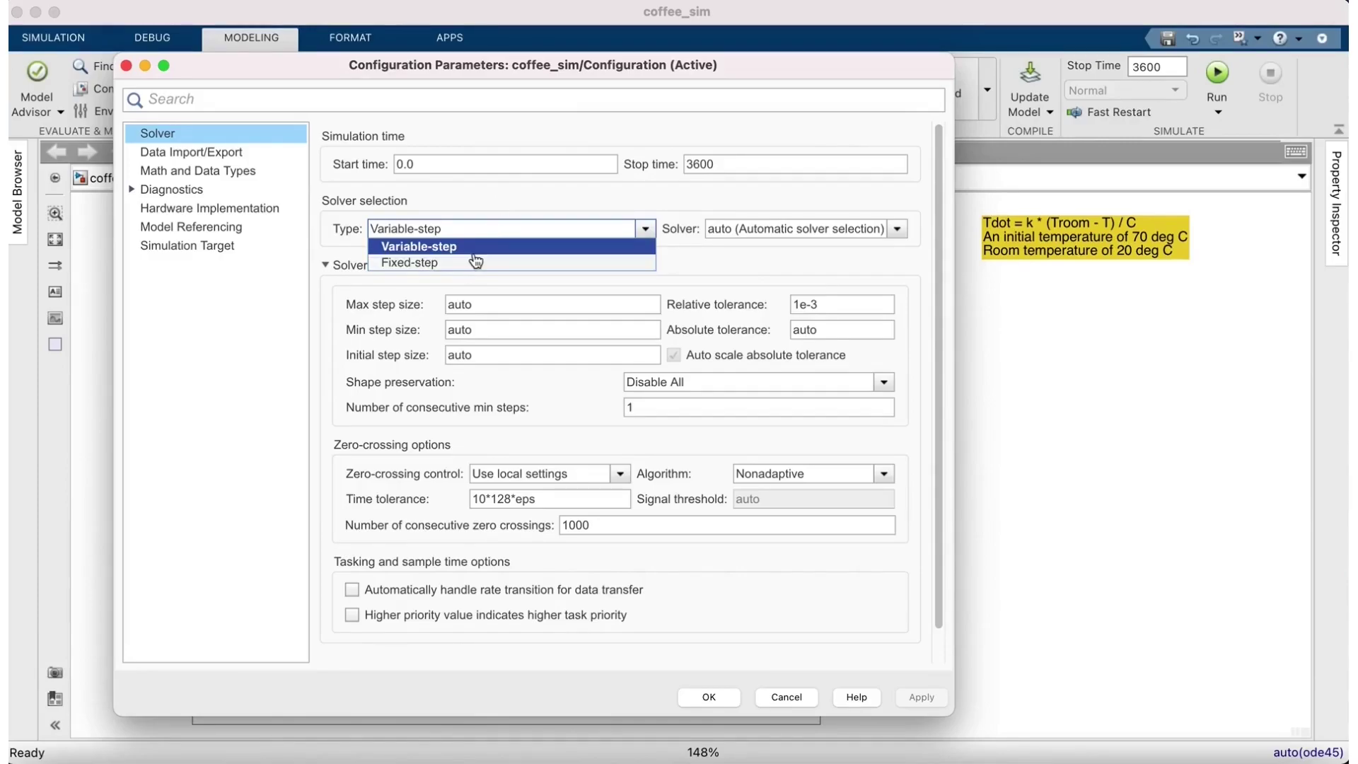
pyautogui.click(473, 203)
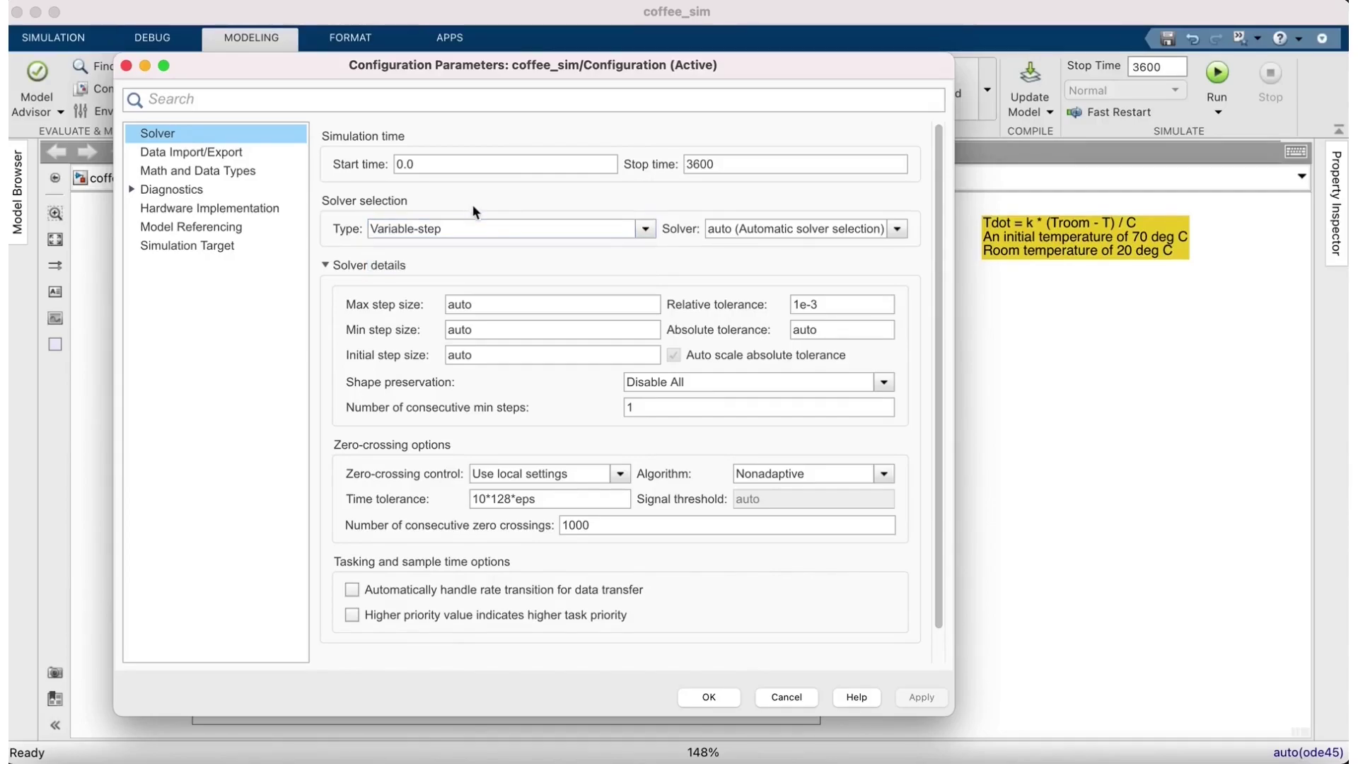
# Try a Fixed-step solver with a fixed-step size of 0.1, and return the solver type to Variable-step
pyautogui.click(476, 229)
pyautogui.click(448, 267)
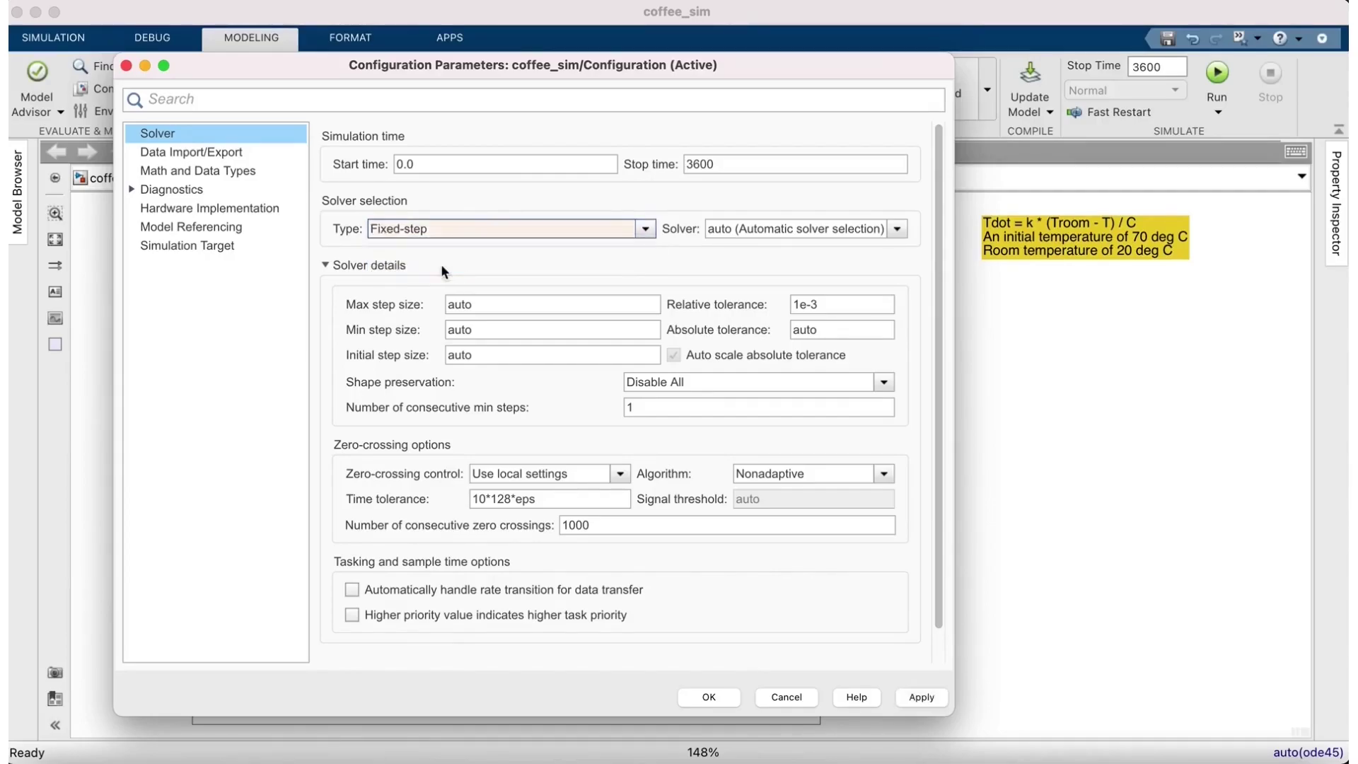
pyautogui.doubleClick(680, 305)
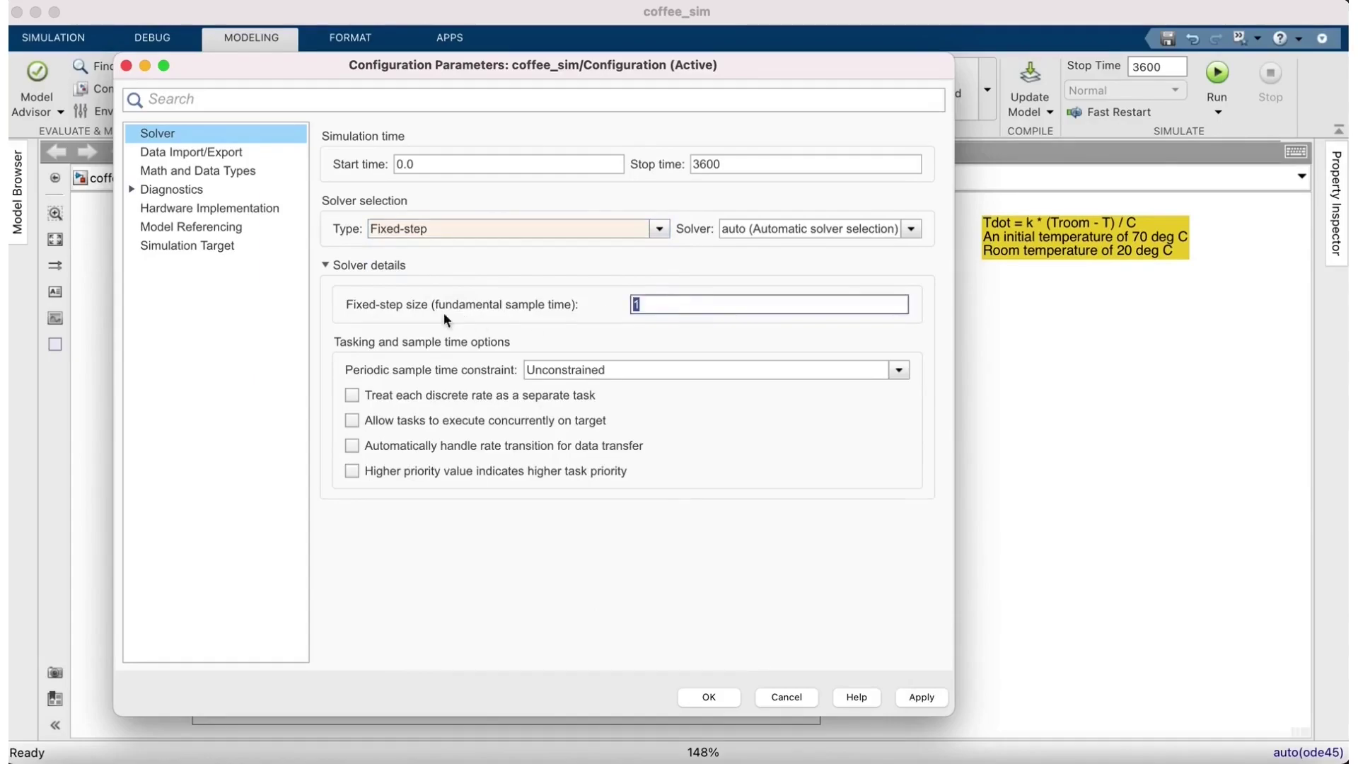
pyautogui.press('BackSpace')
pyautogui.write('0.1')
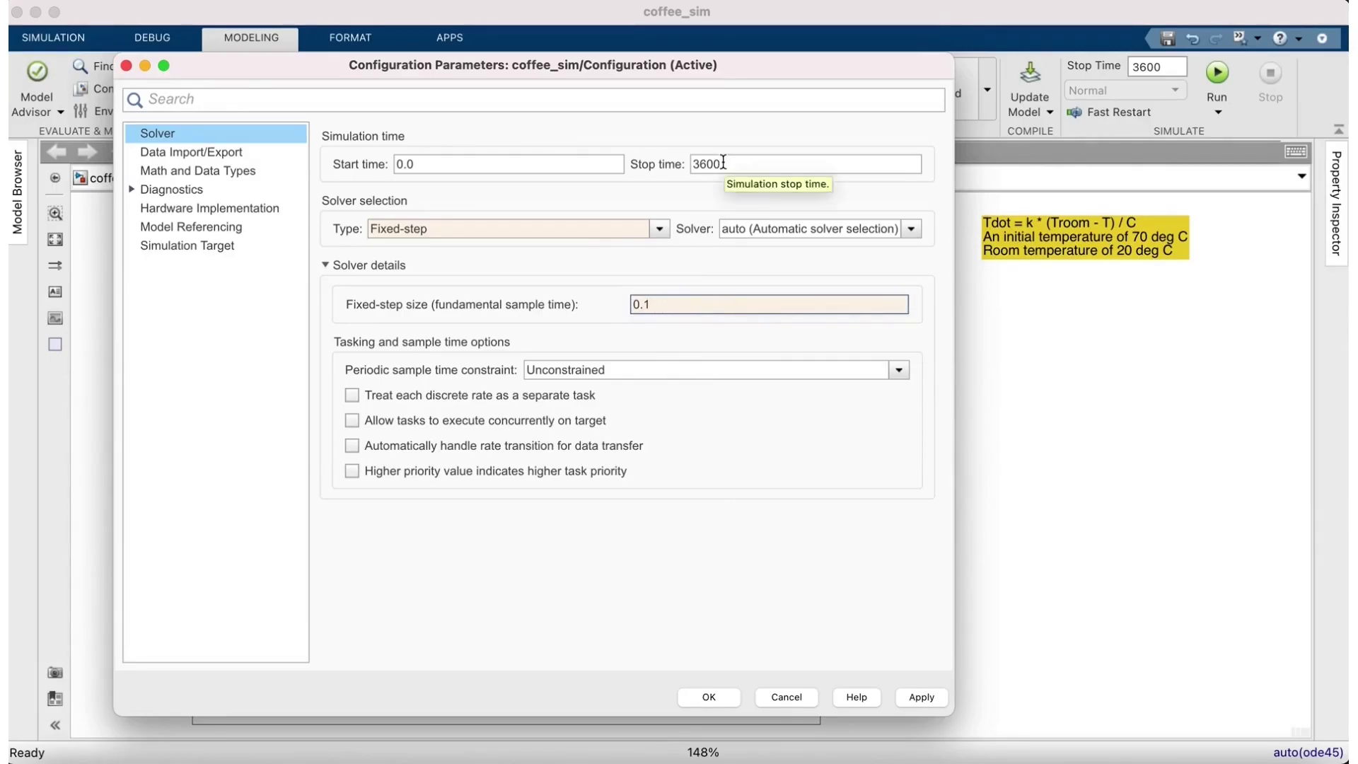
pyautogui.click(596, 231)
pyautogui.click(587, 247)
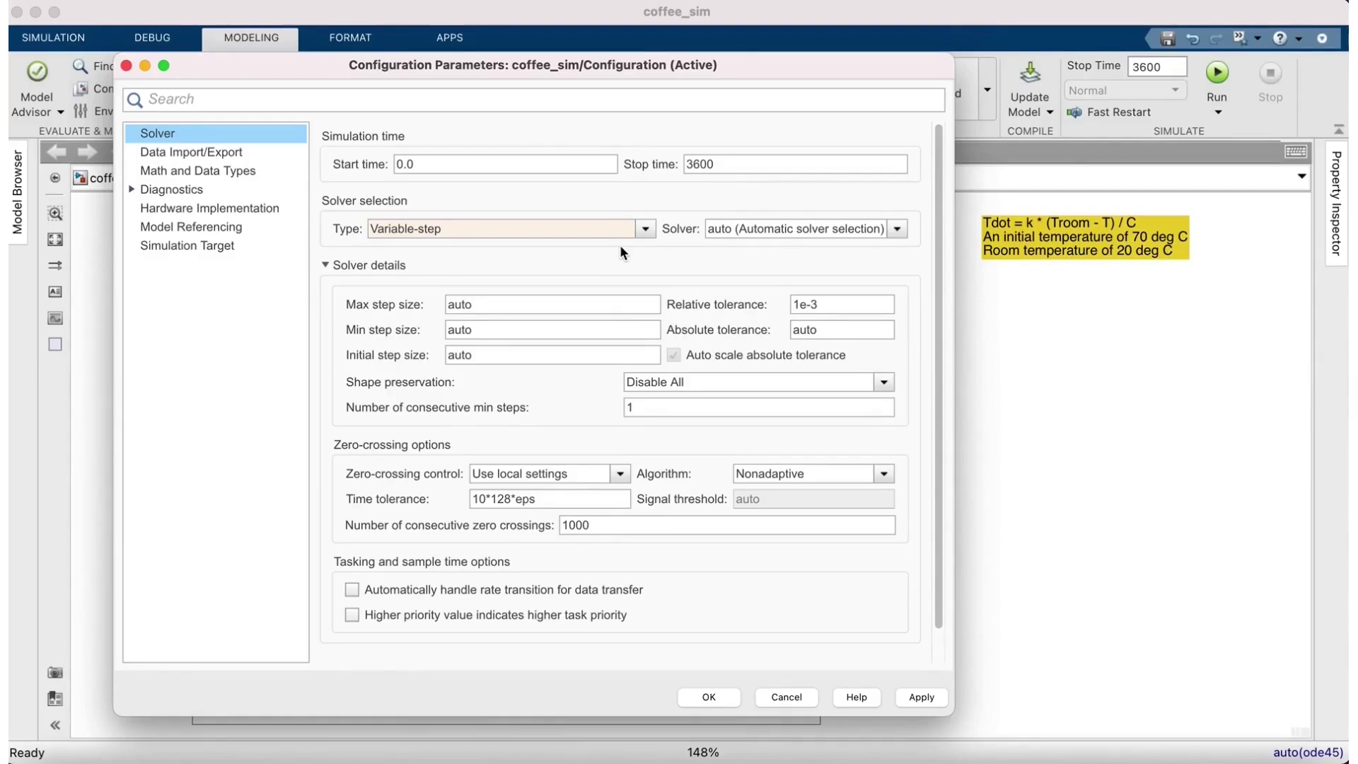
# Set the solver type to Fixed-step and accept the configuration parameters
pyautogui.click(645, 228)
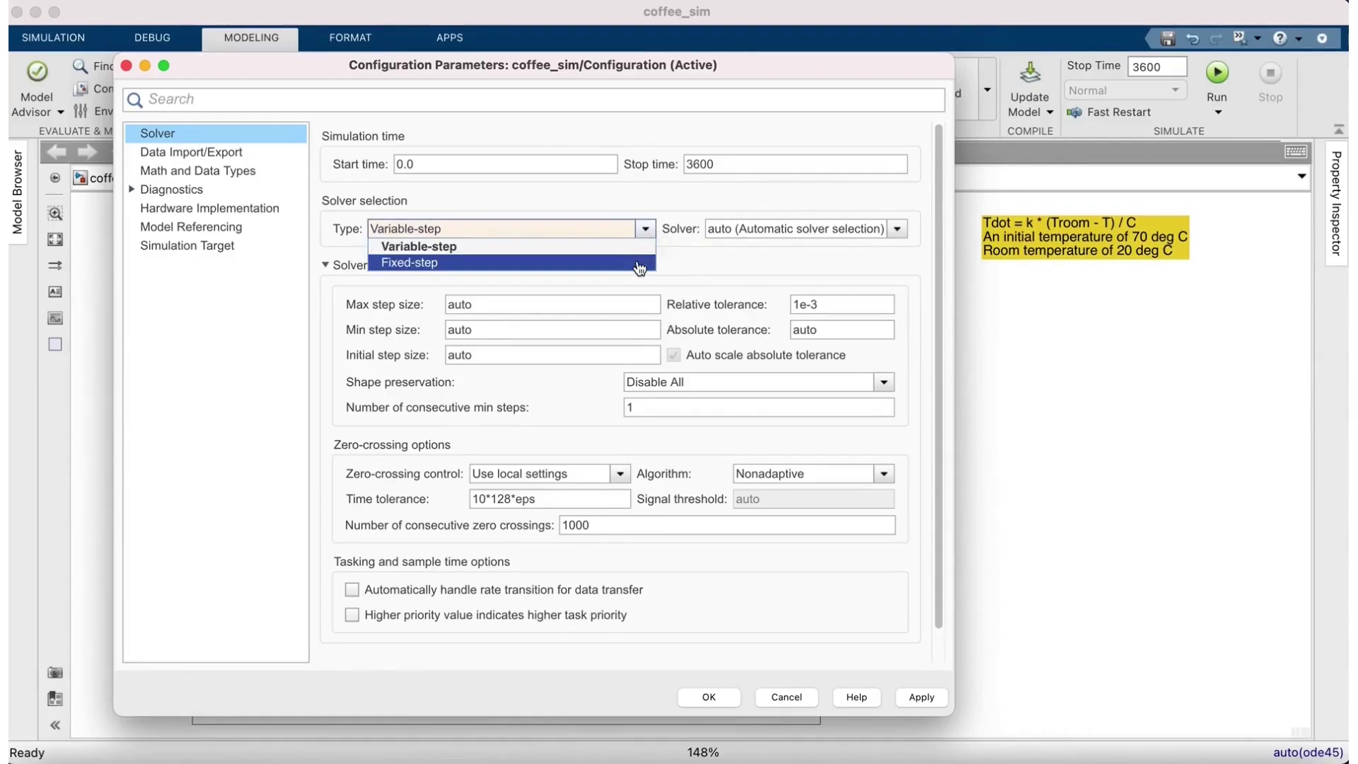
pyautogui.click(641, 264)
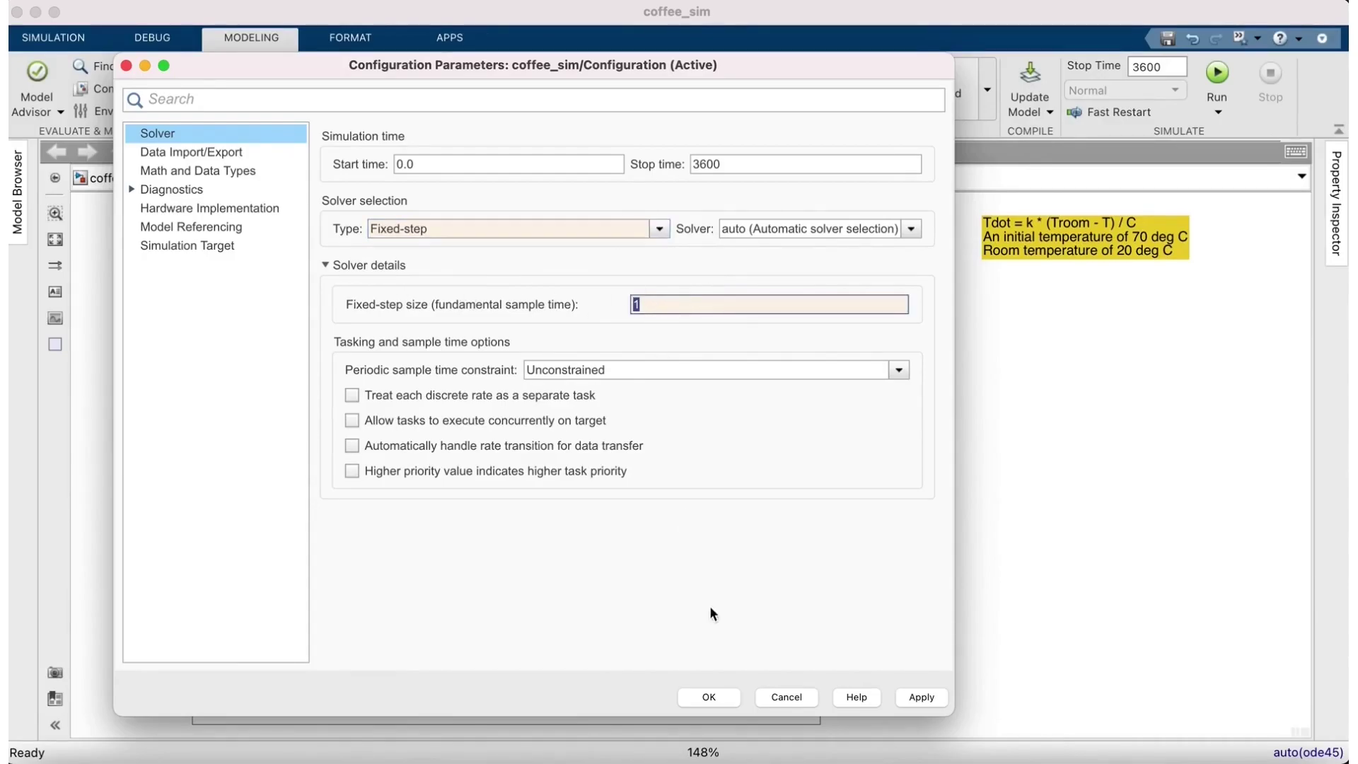
pyautogui.click(710, 698)
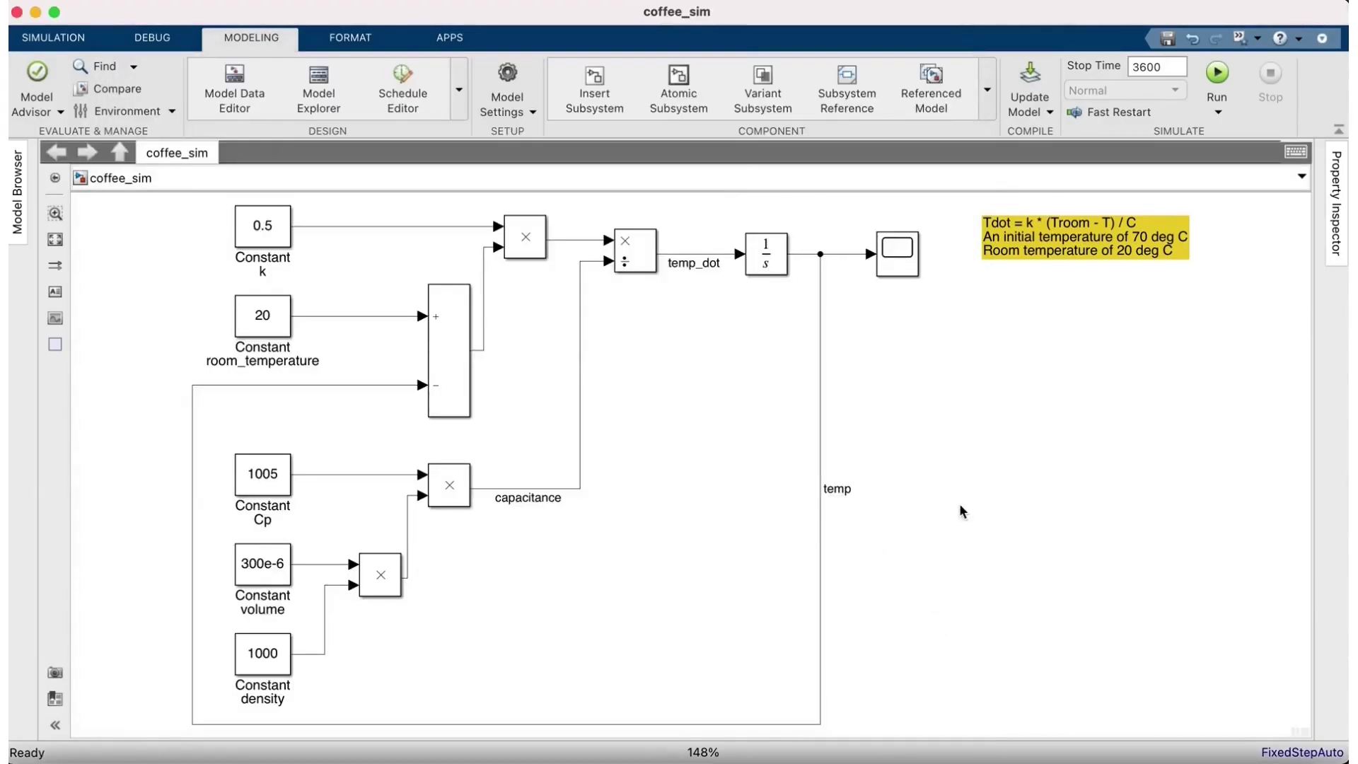
# Run the simulation, open the Scope and zoom in on about the first 480 seconds of the temp curve
pyautogui.press('super+t')
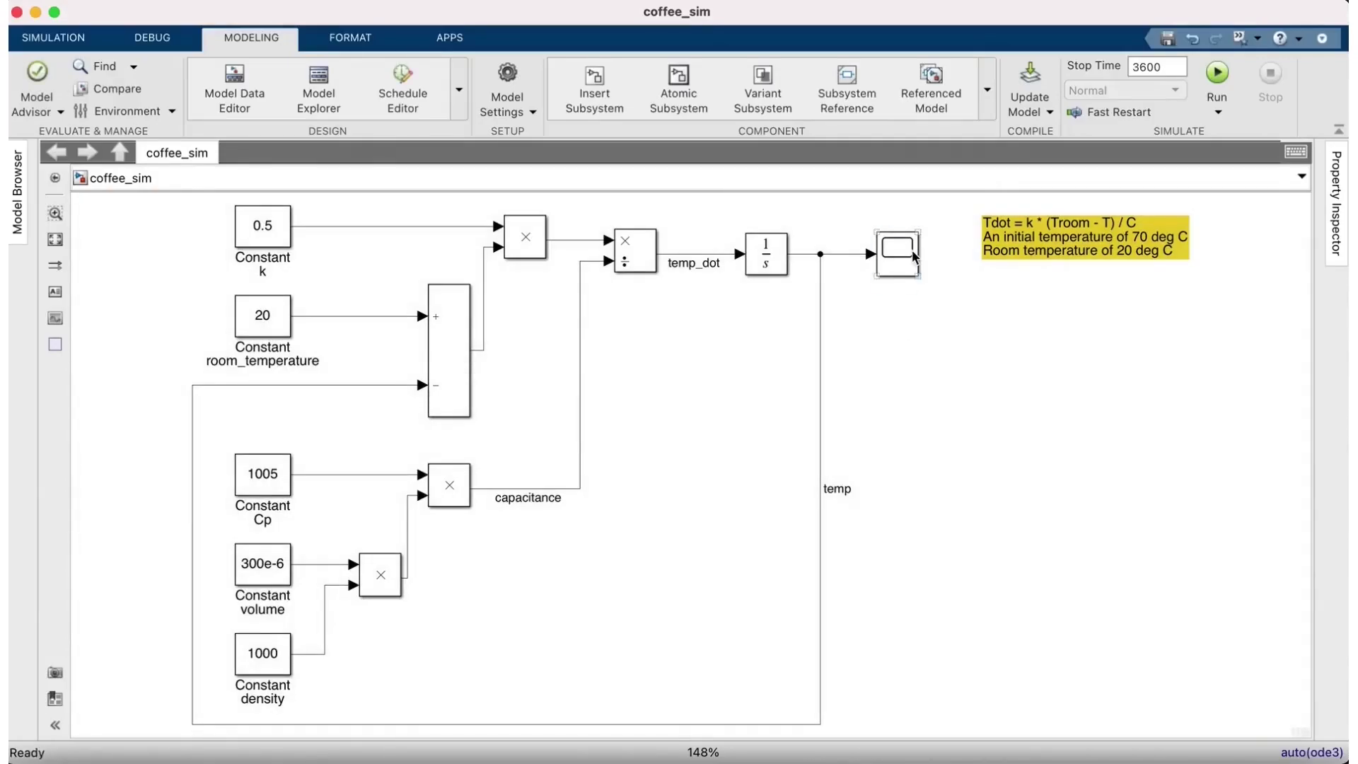
pyautogui.doubleClick(909, 253)
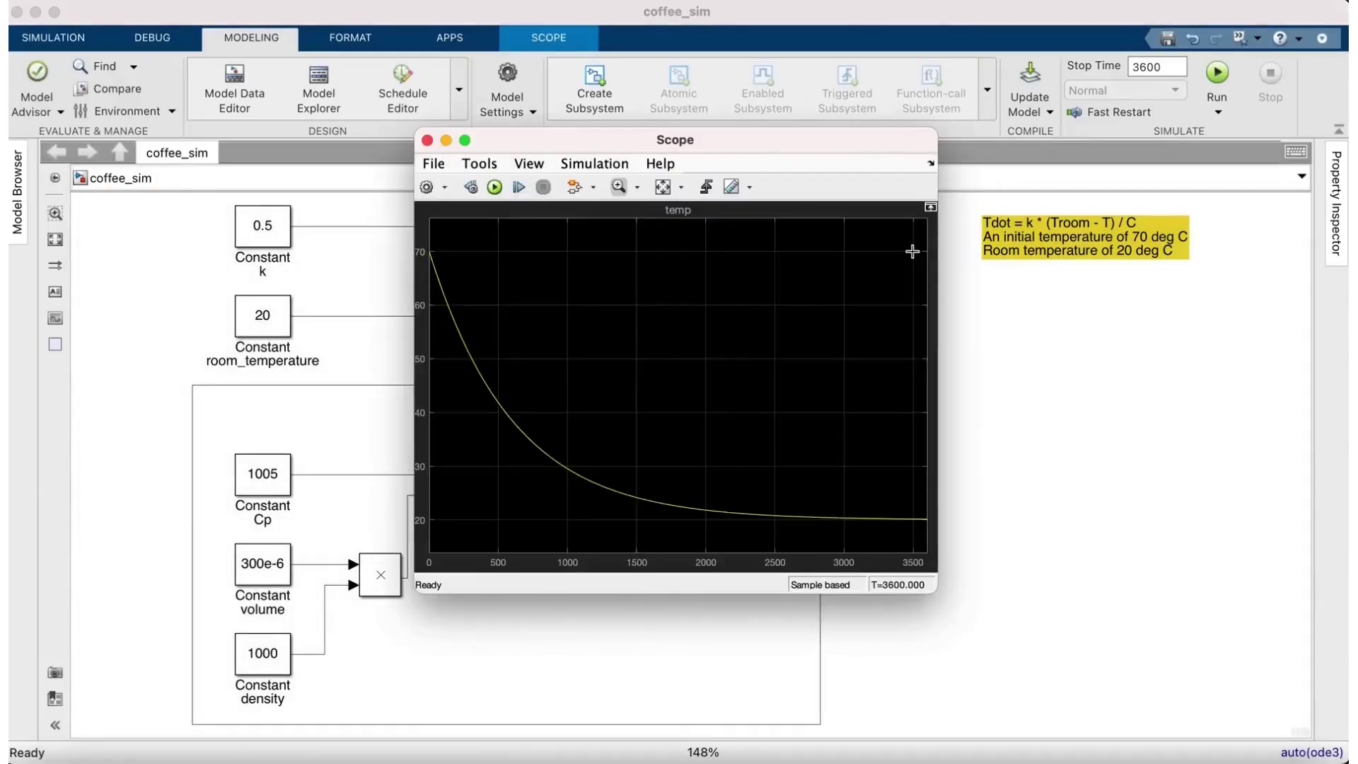
pyautogui.moveTo(495, 304); pyautogui.dragTo(495, 499)
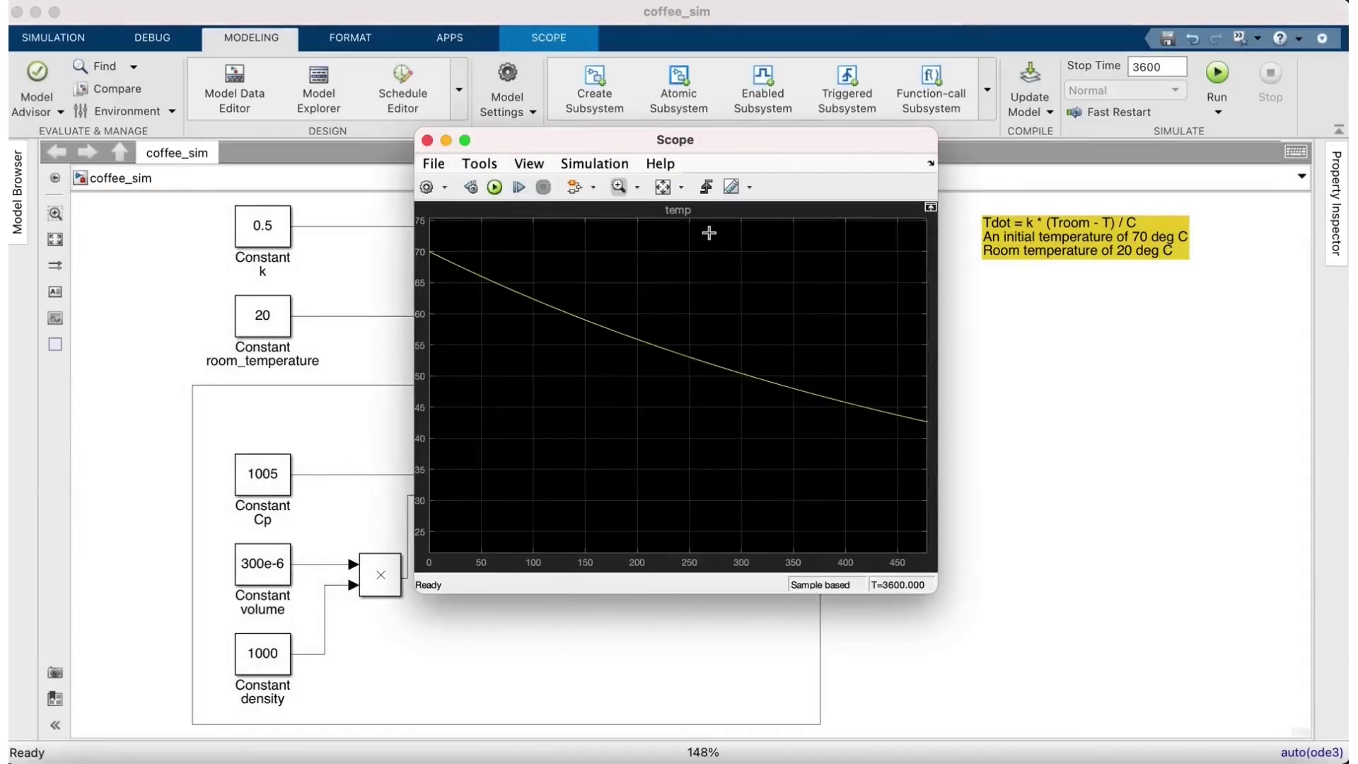